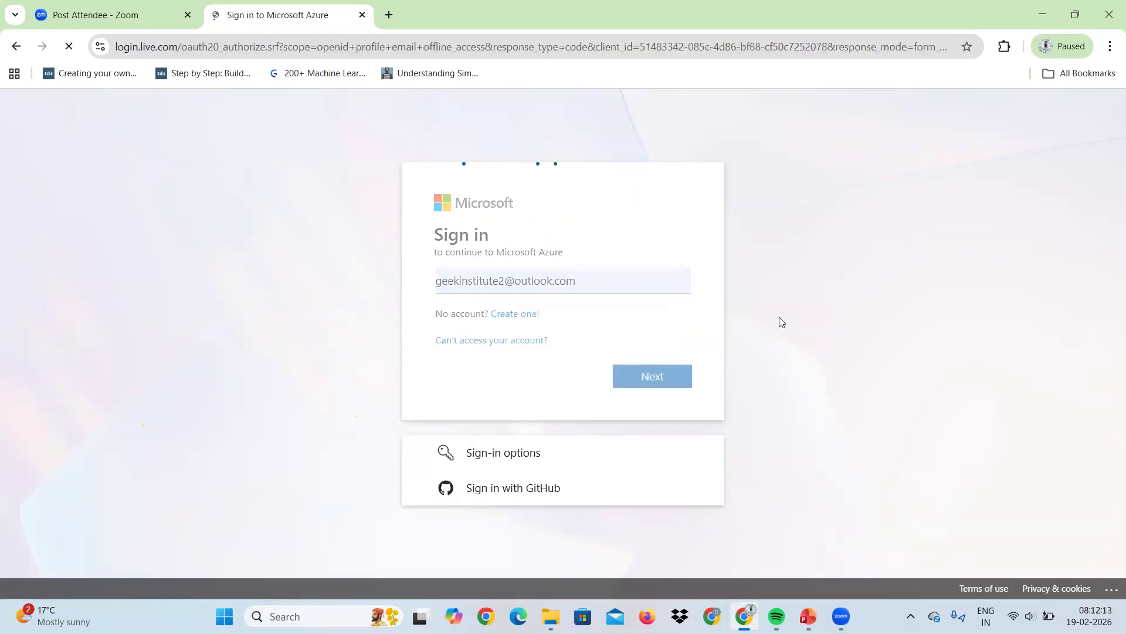
# - Switch the puzzle to audio and answer the first bee-sound round with option 1
pyautogui.write('03')
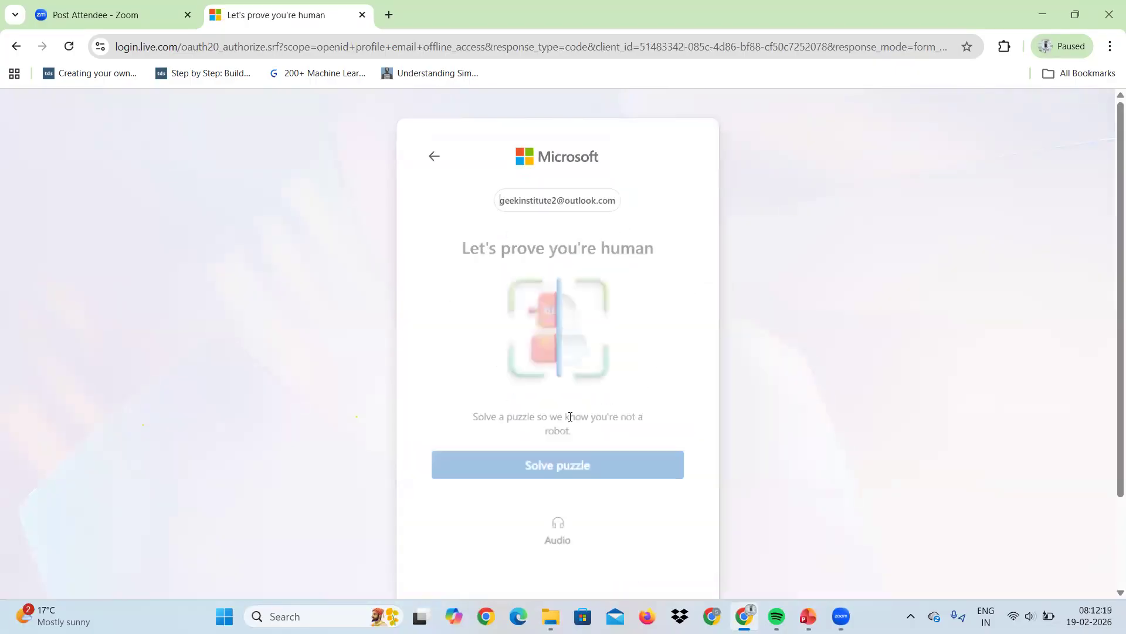
pyautogui.click(555, 526)
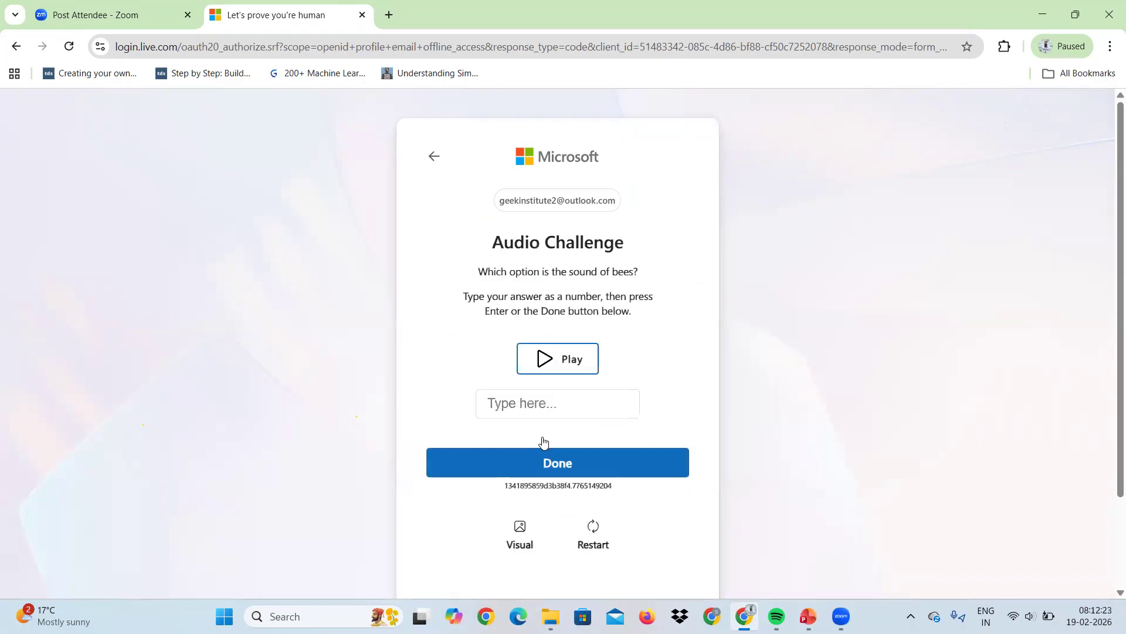
pyautogui.click(546, 359)
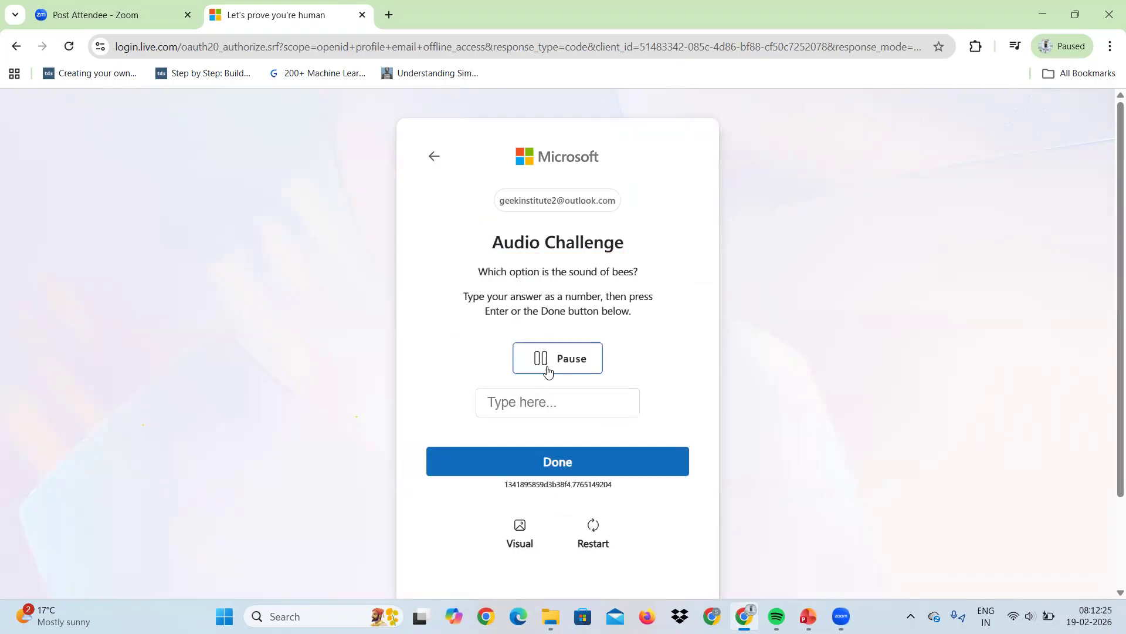
pyautogui.click(522, 403)
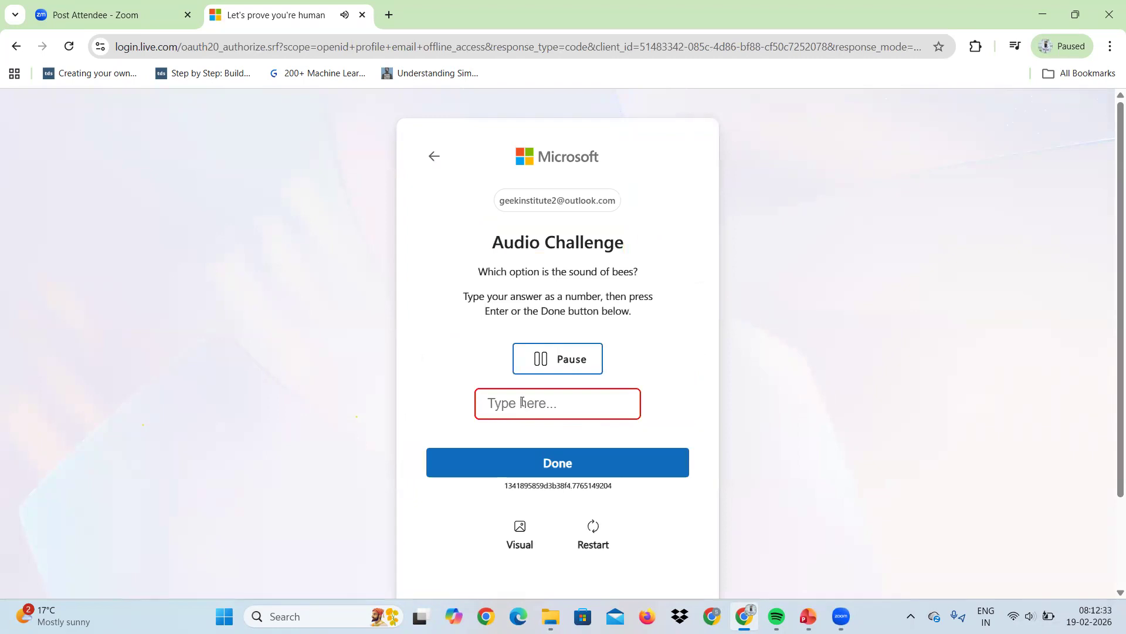
pyautogui.write('1')
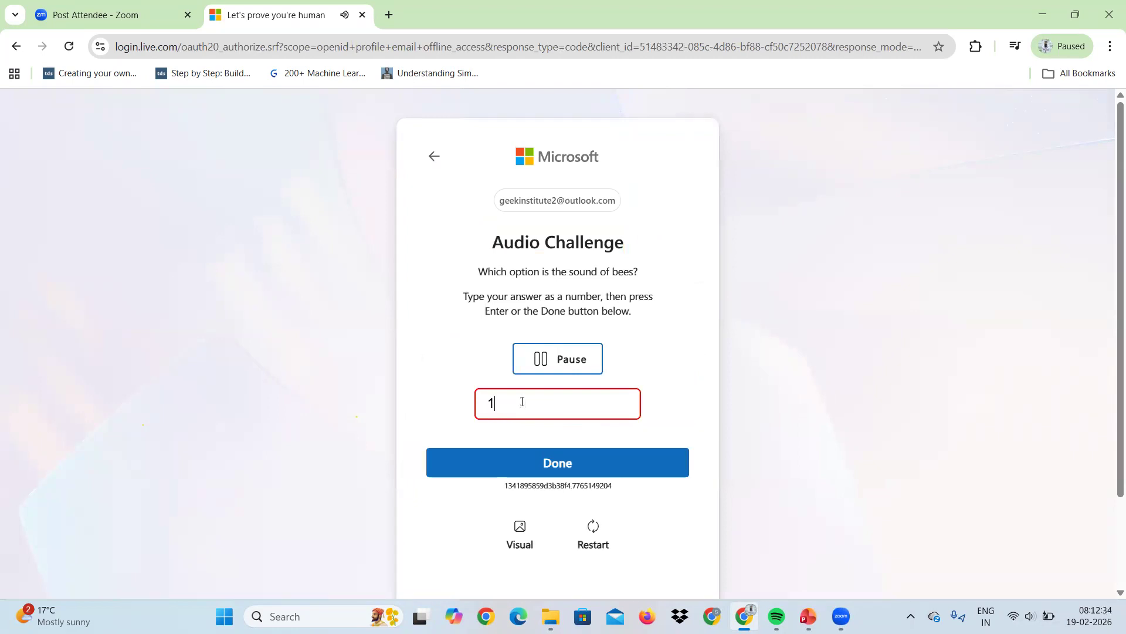
pyautogui.click(541, 468)
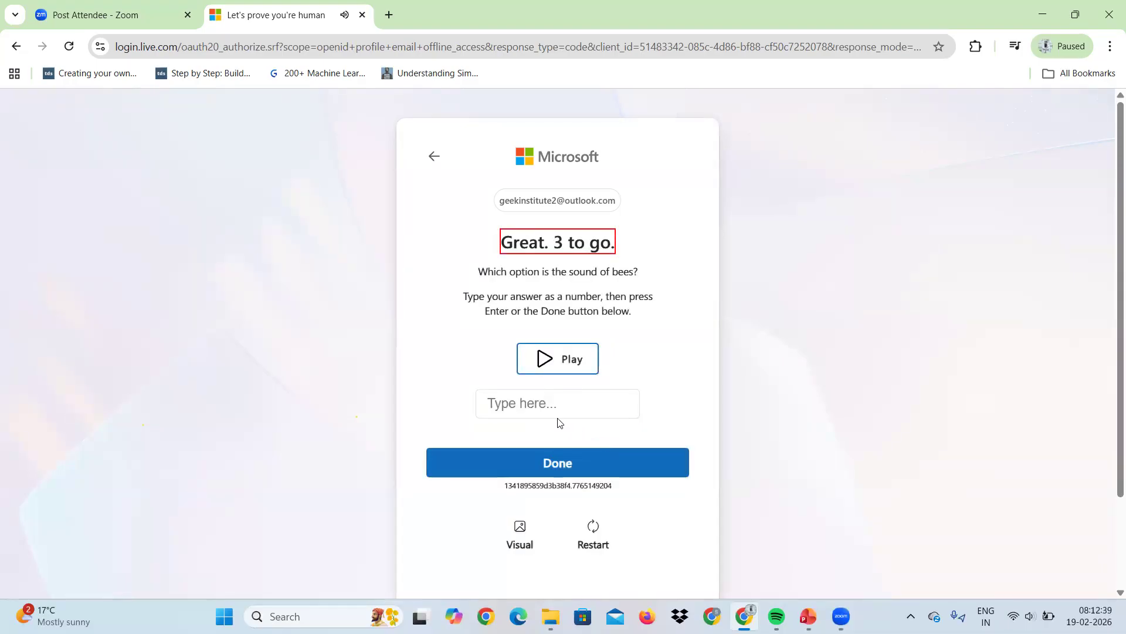
# - Answer the next audio round with option 3, which ends in a reload-challenge error
pyautogui.click(550, 363)
pyautogui.click(512, 405)
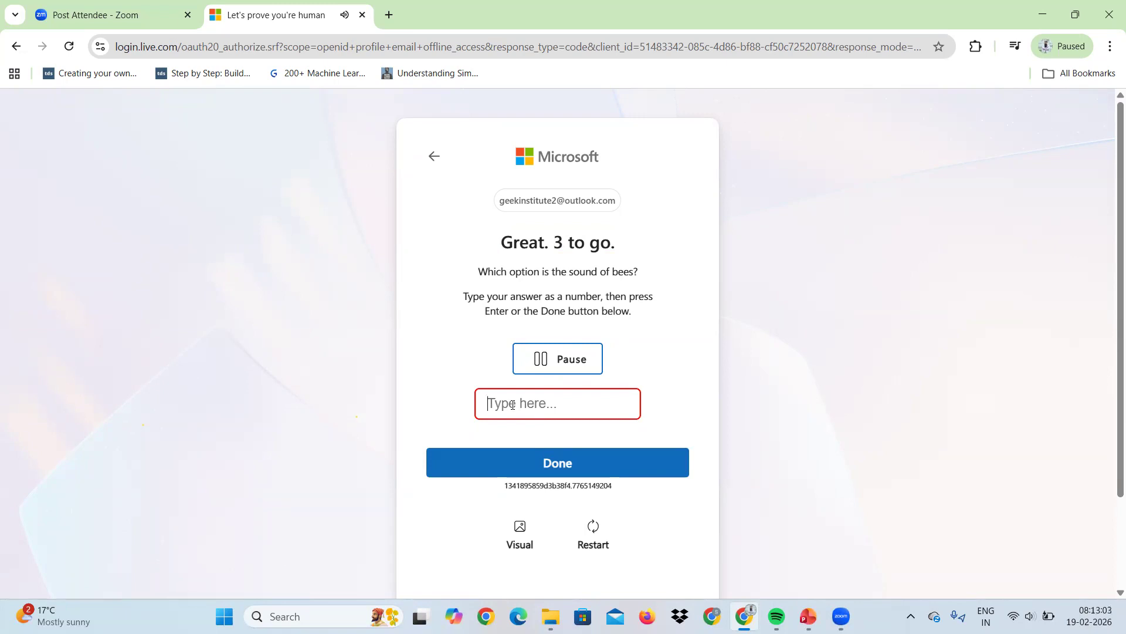
pyautogui.write('3')
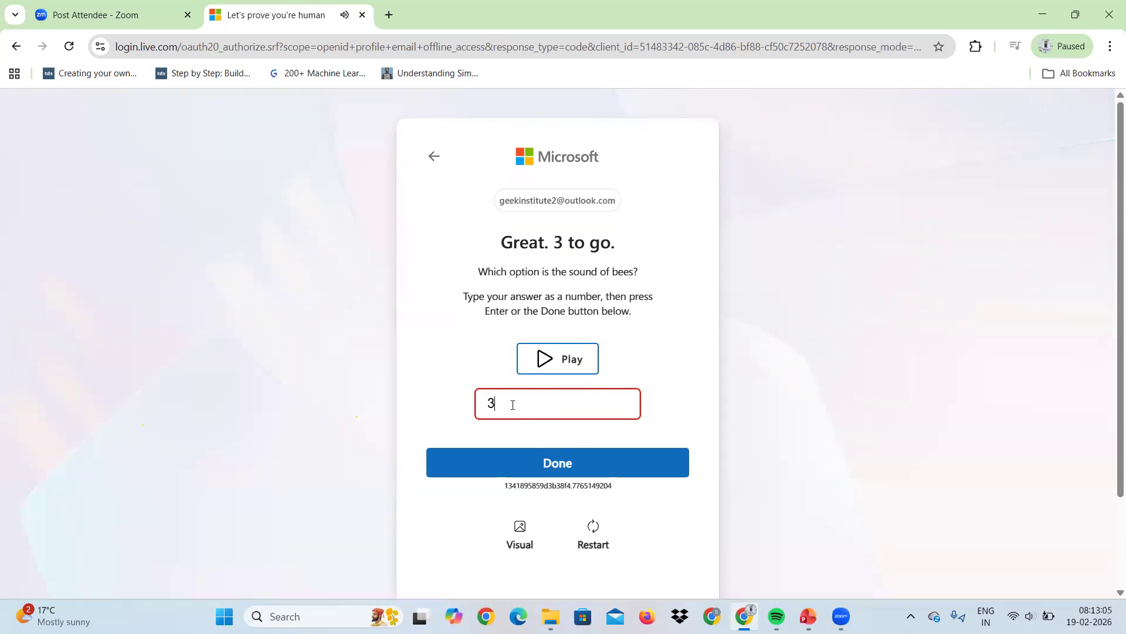
pyautogui.click(534, 458)
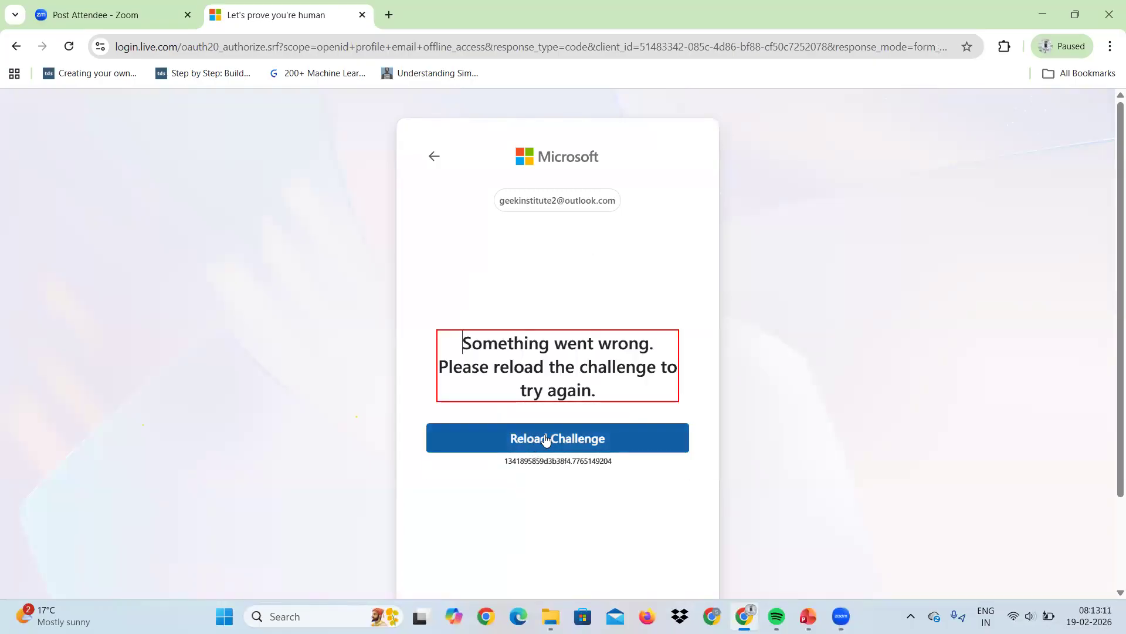
# - Reload the failed challenge, re-enter the missing phone digits, and refresh the sign-in page
pyautogui.click(545, 439)
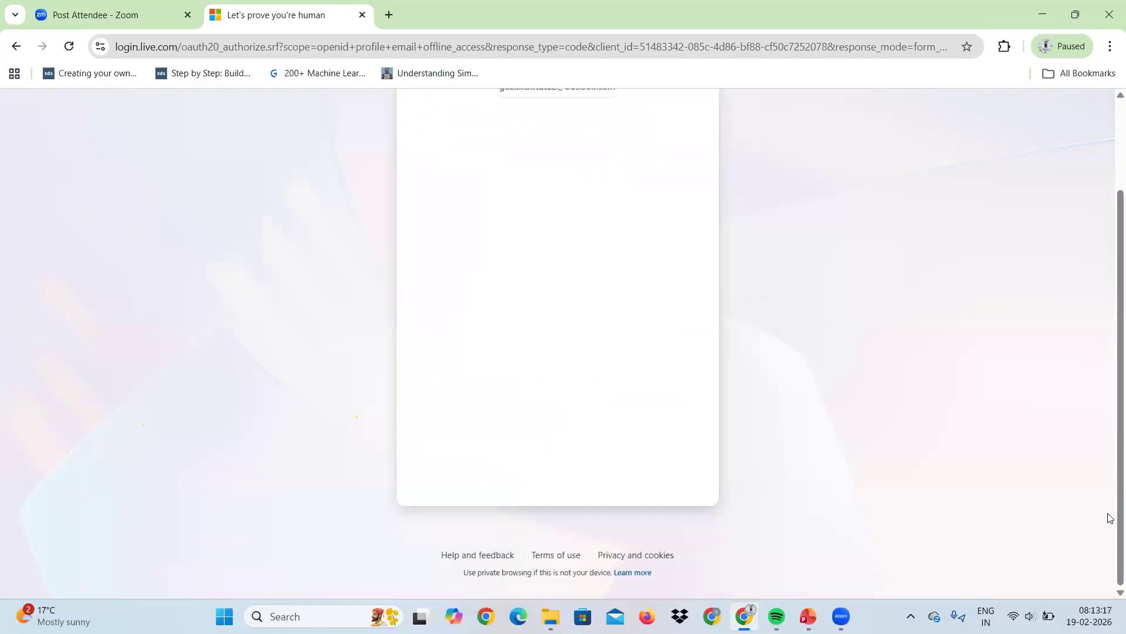
pyautogui.scroll(-2, 1106, 514)
pyautogui.scroll(1, 1110, 457)
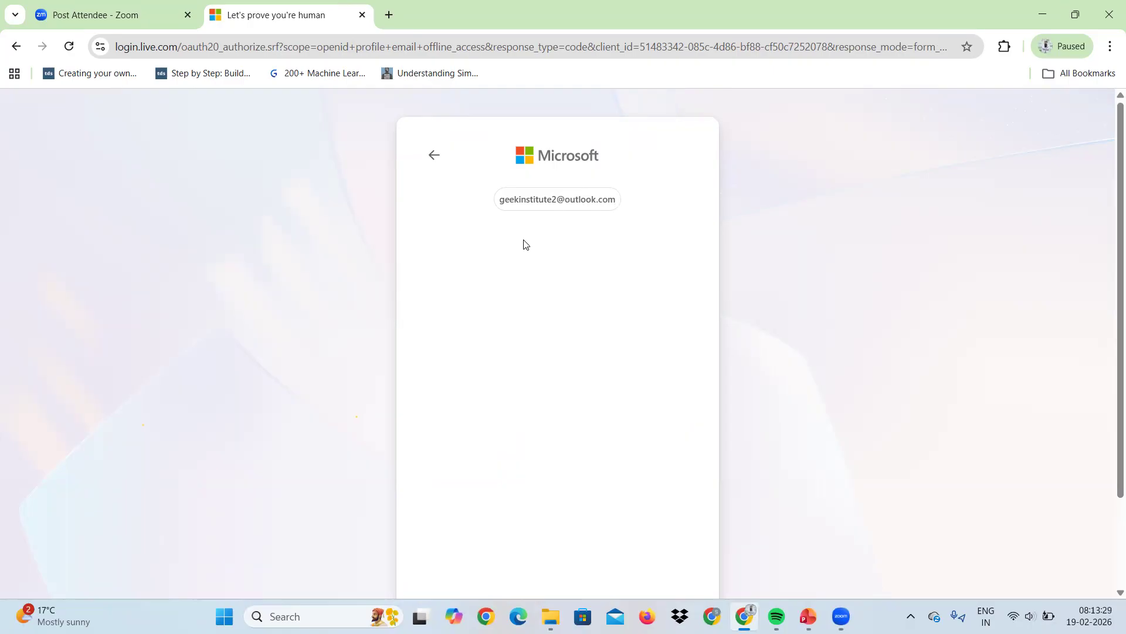
pyautogui.click(434, 156)
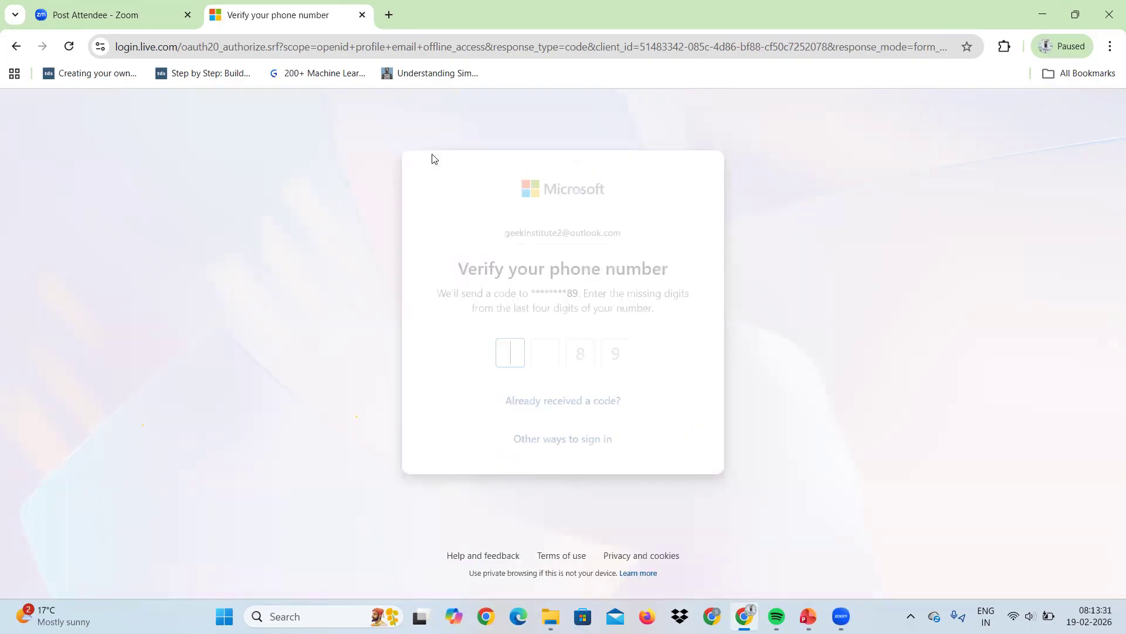
pyautogui.write('03')
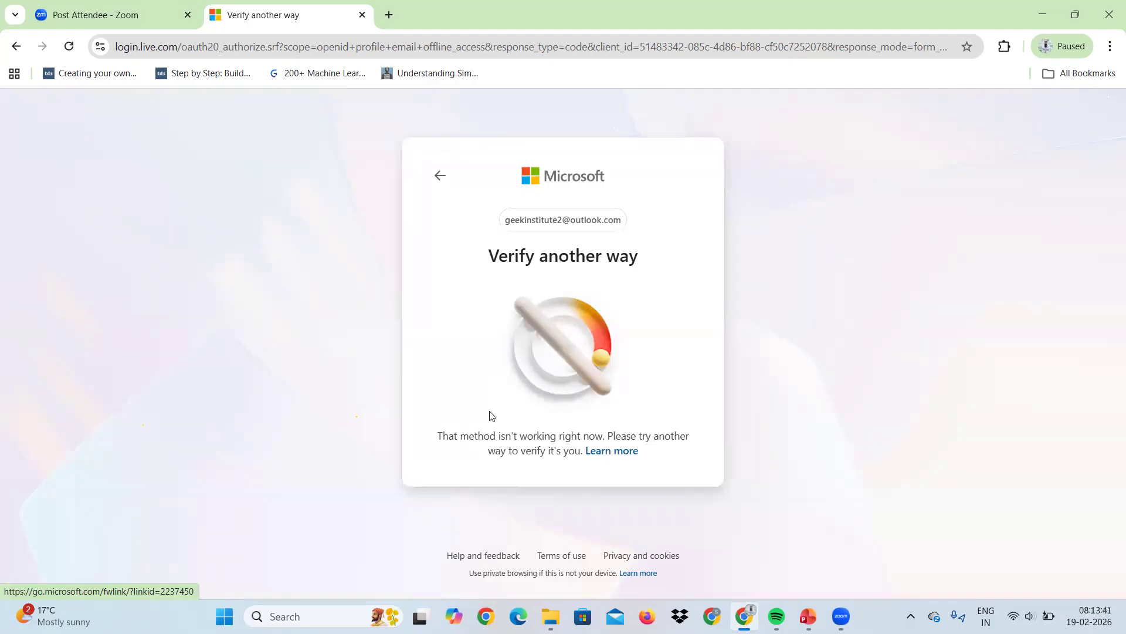
pyautogui.click(71, 47)
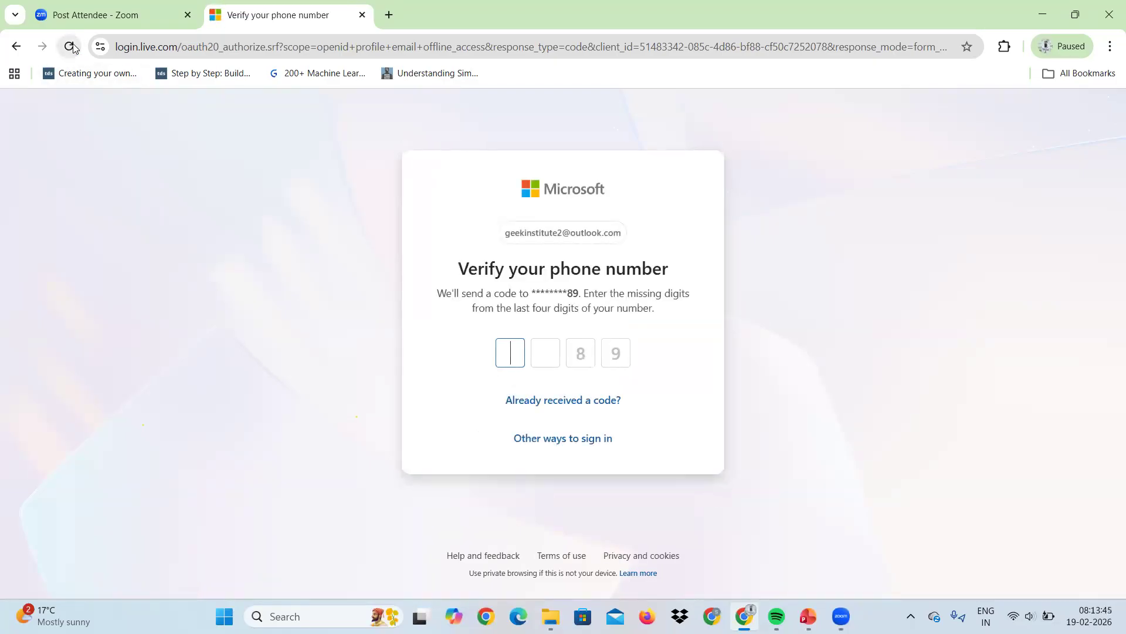
pyautogui.write('03')
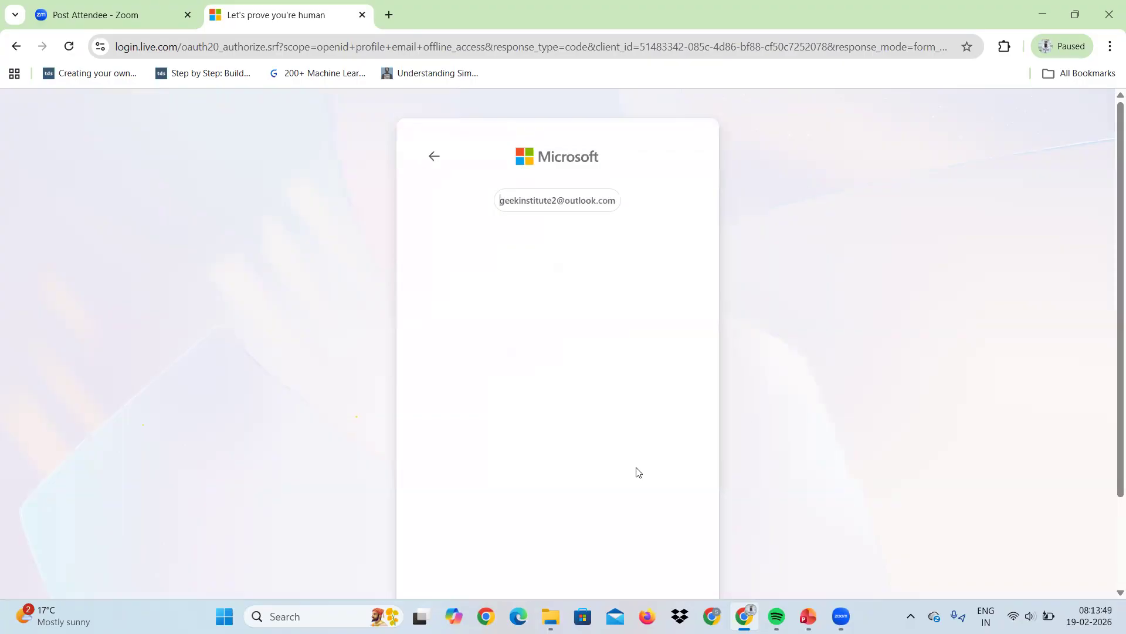
# - Switch to the audio puzzle and answer the first two rounds with options 2 and 1
pyautogui.click(558, 531)
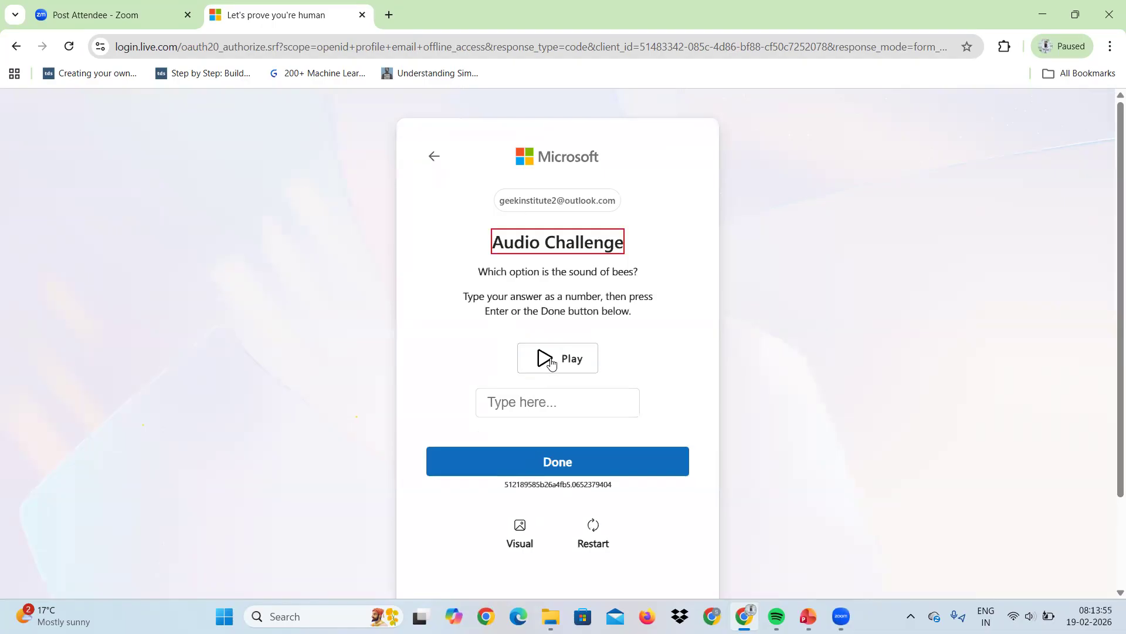
pyautogui.click(550, 360)
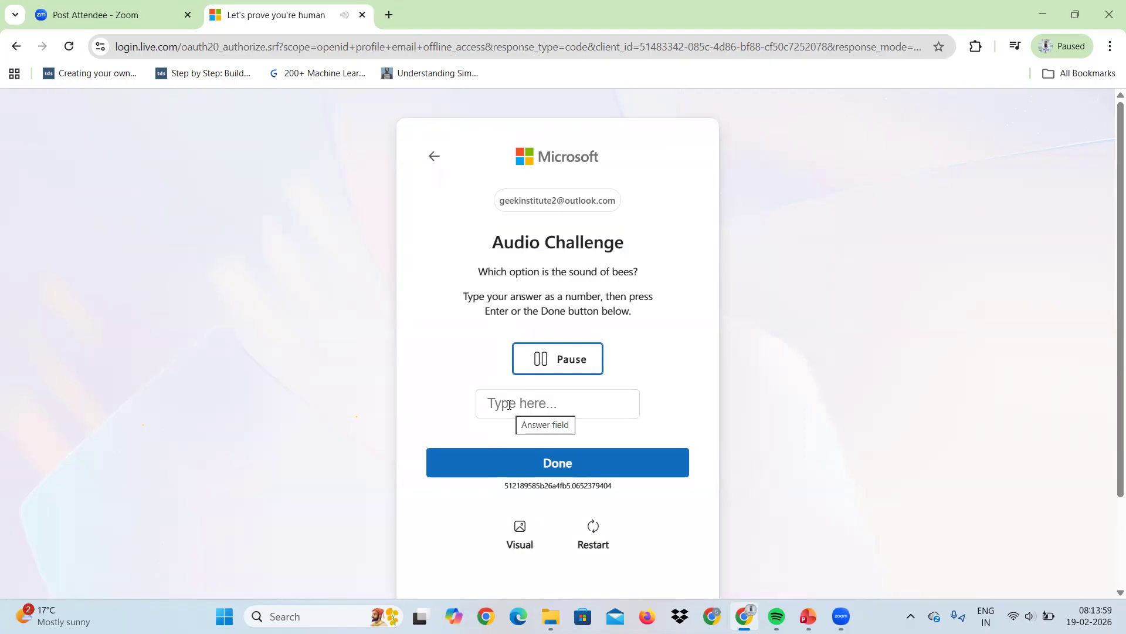
pyautogui.click(509, 405)
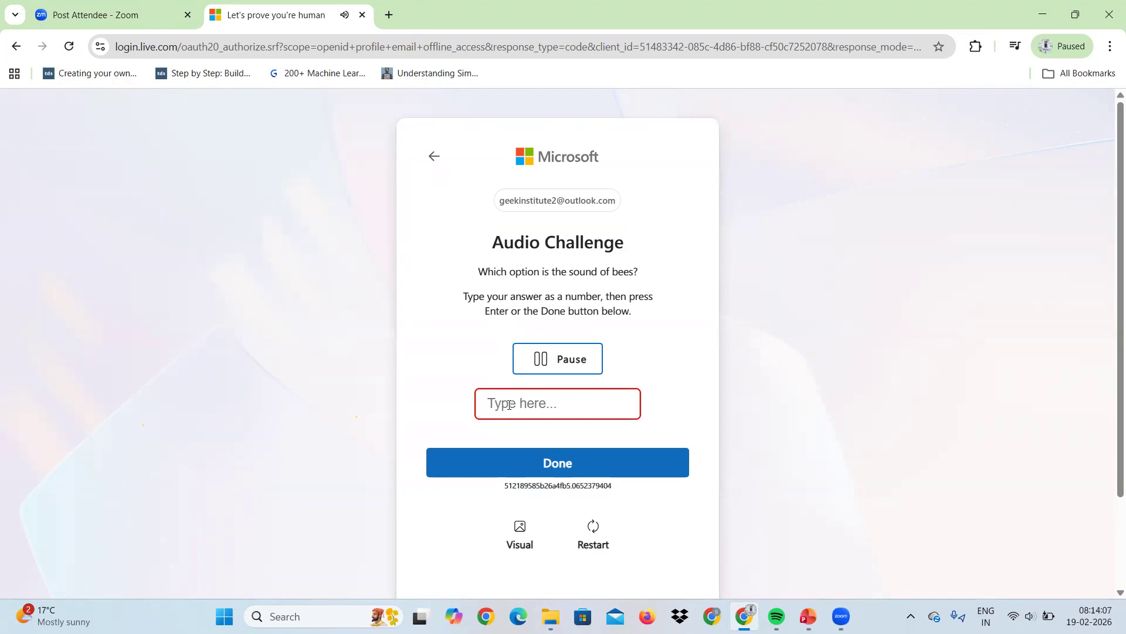
pyautogui.write('2')
pyautogui.click(565, 465)
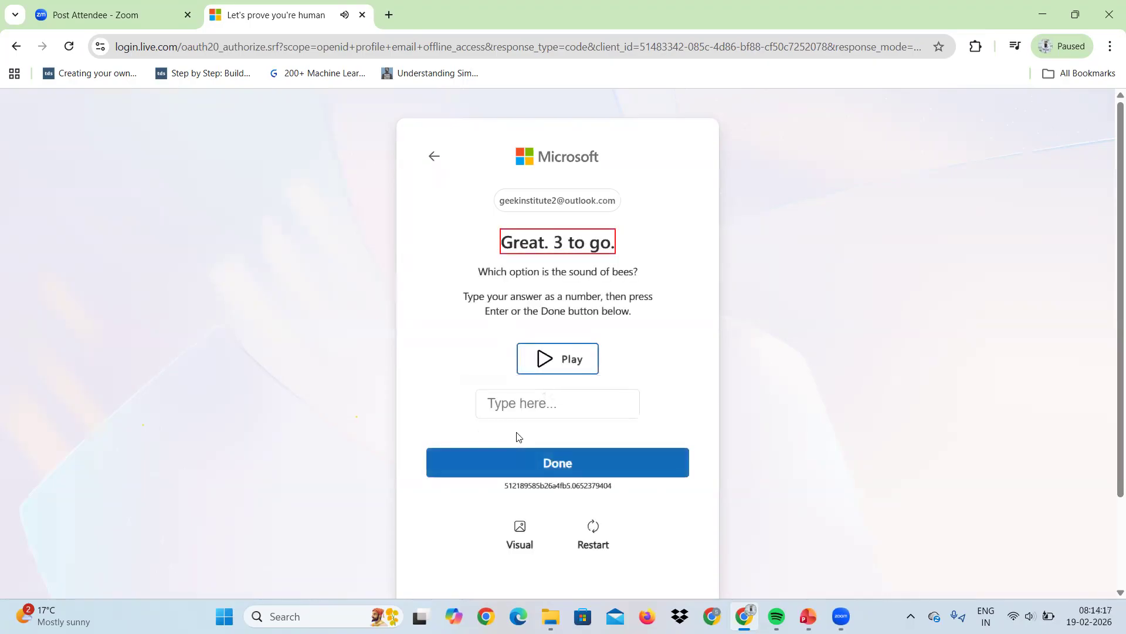
pyautogui.click(551, 370)
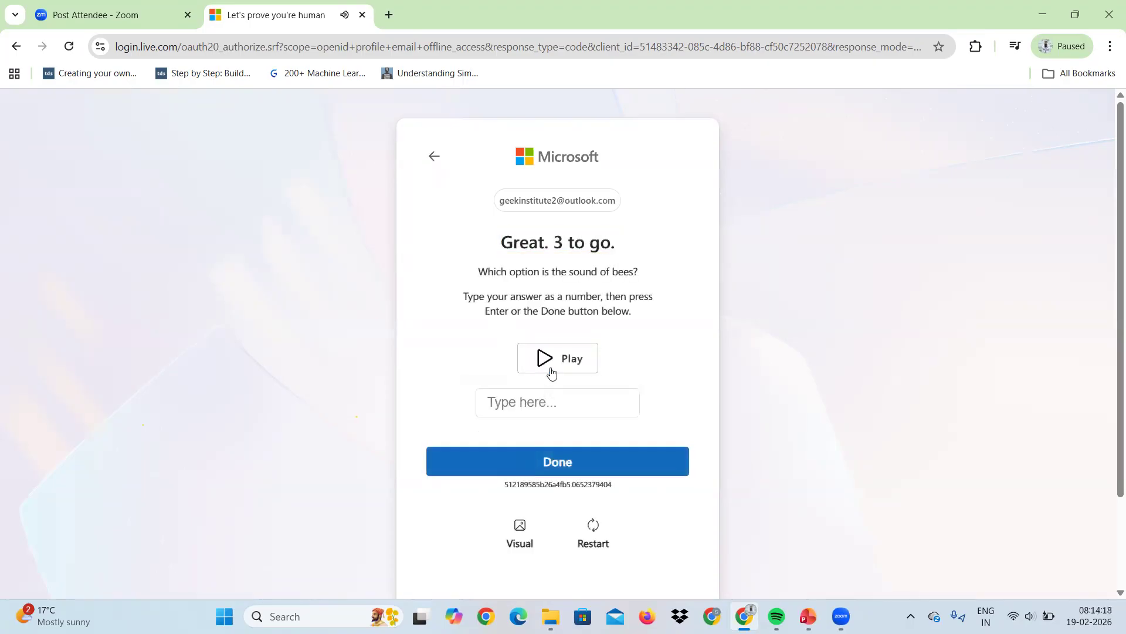
pyautogui.click(521, 406)
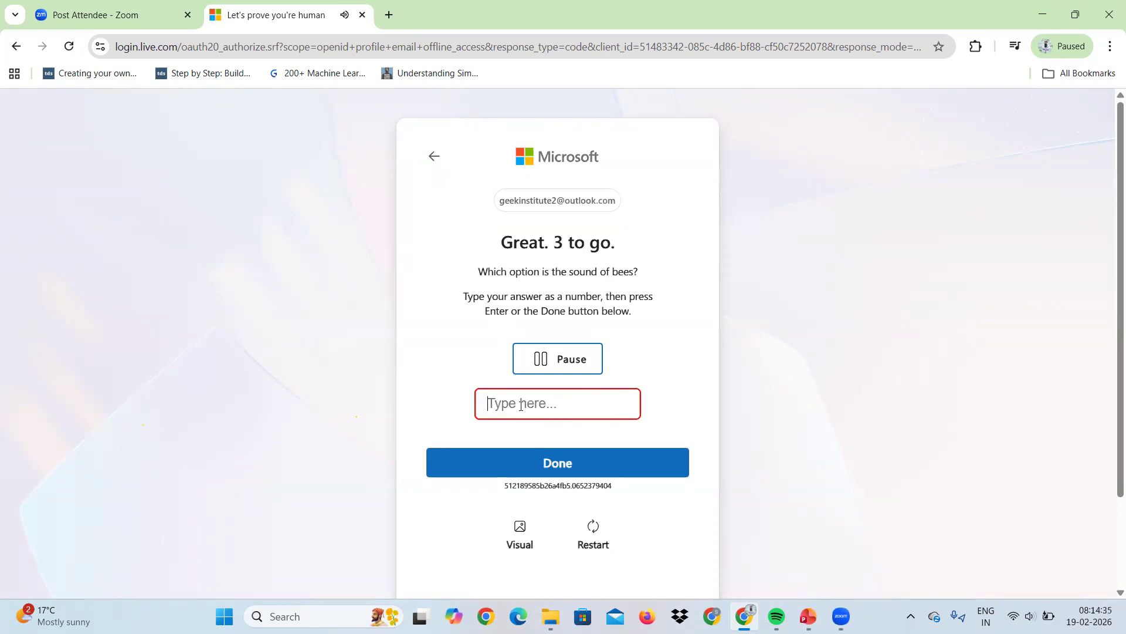
pyautogui.write('1')
pyautogui.click(552, 463)
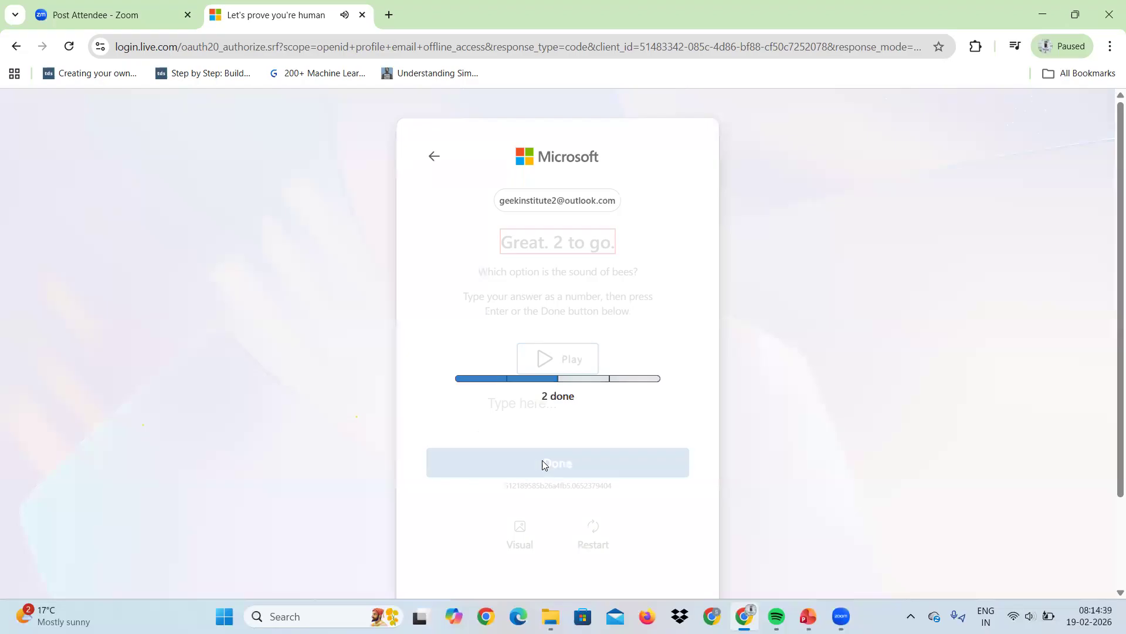
# - Answer the remaining audio rounds with options 2 and 1 to pass verification
pyautogui.click(548, 372)
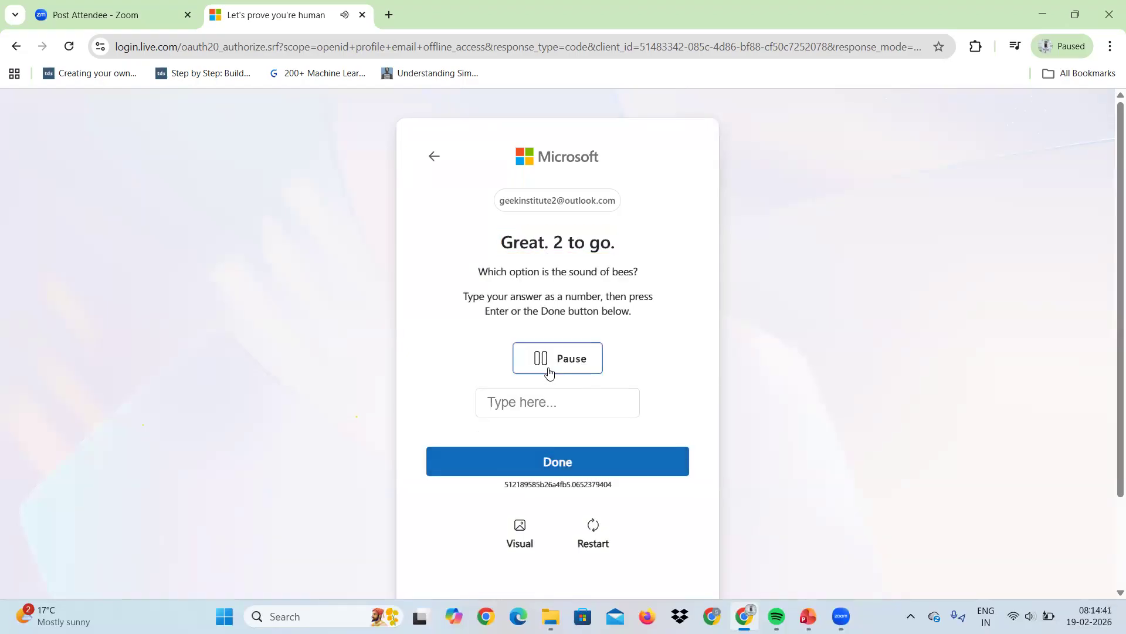
pyautogui.click(520, 408)
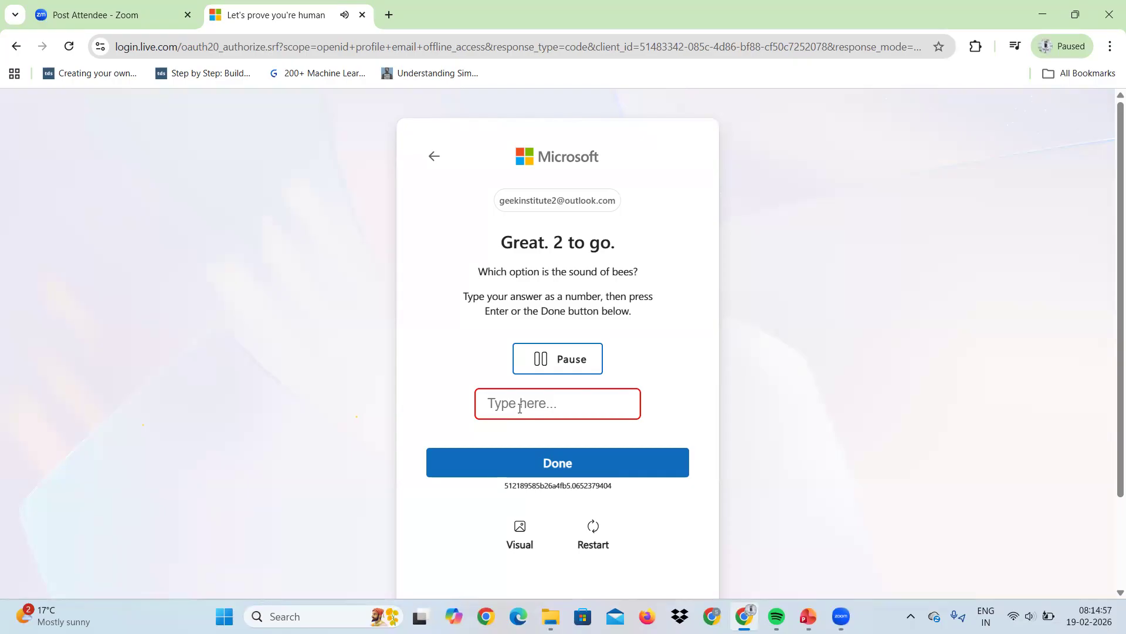
pyautogui.write('2')
pyautogui.click(547, 457)
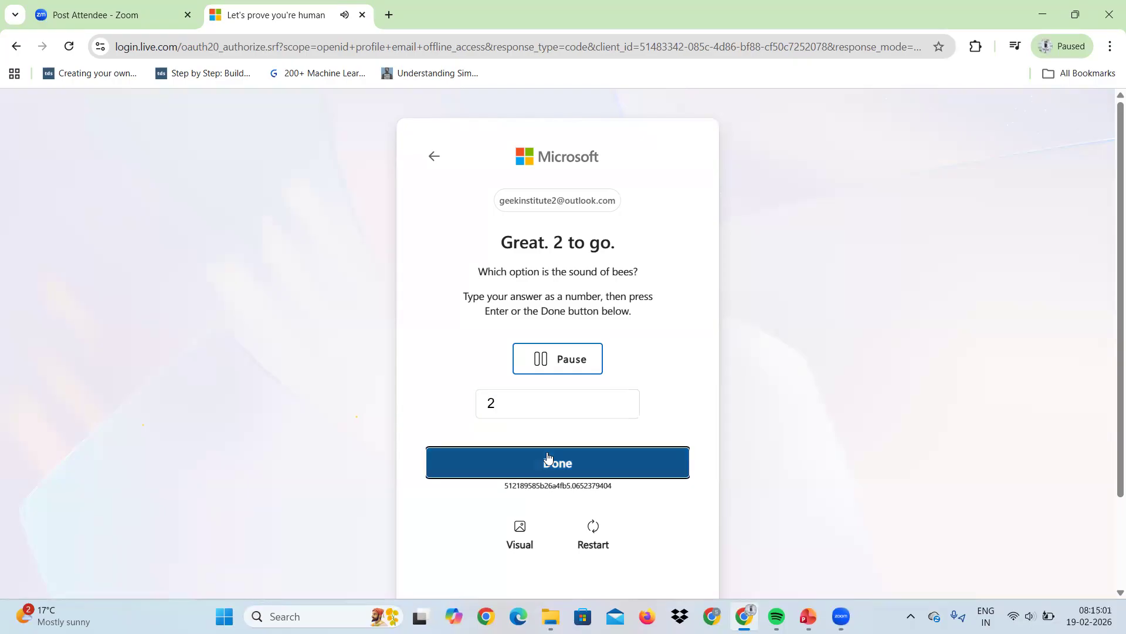
pyautogui.click(552, 358)
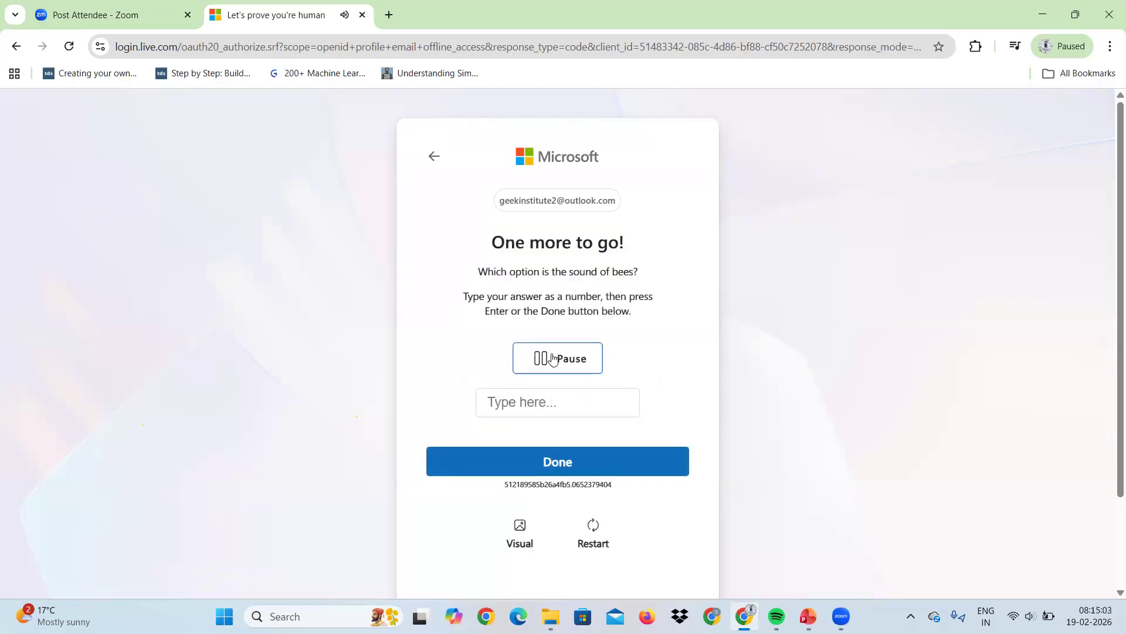
pyautogui.click(518, 398)
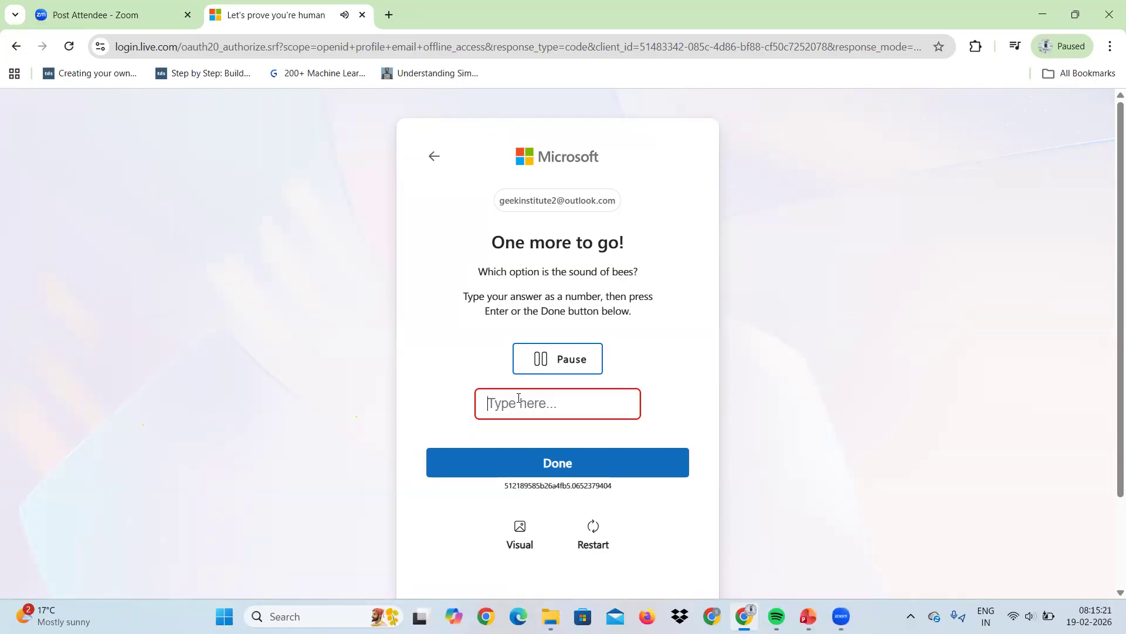
pyautogui.write('1')
pyautogui.click(540, 463)
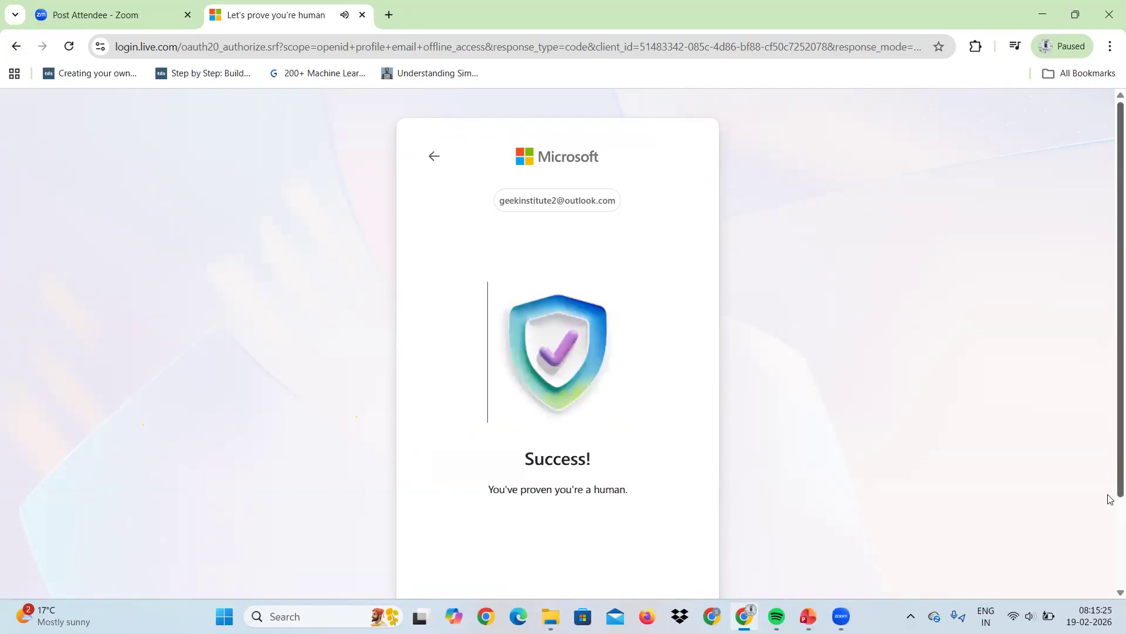
# - Enter the six-digit code sent to the phone and choose Yes to stay signed in
pyautogui.scroll(-3, 1108, 540)
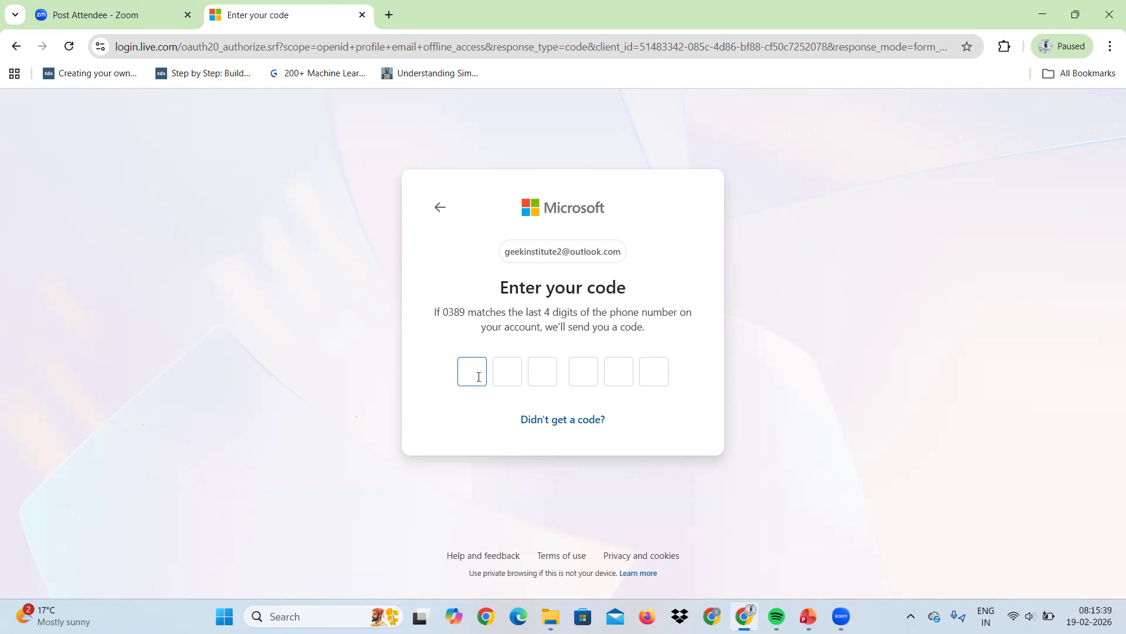
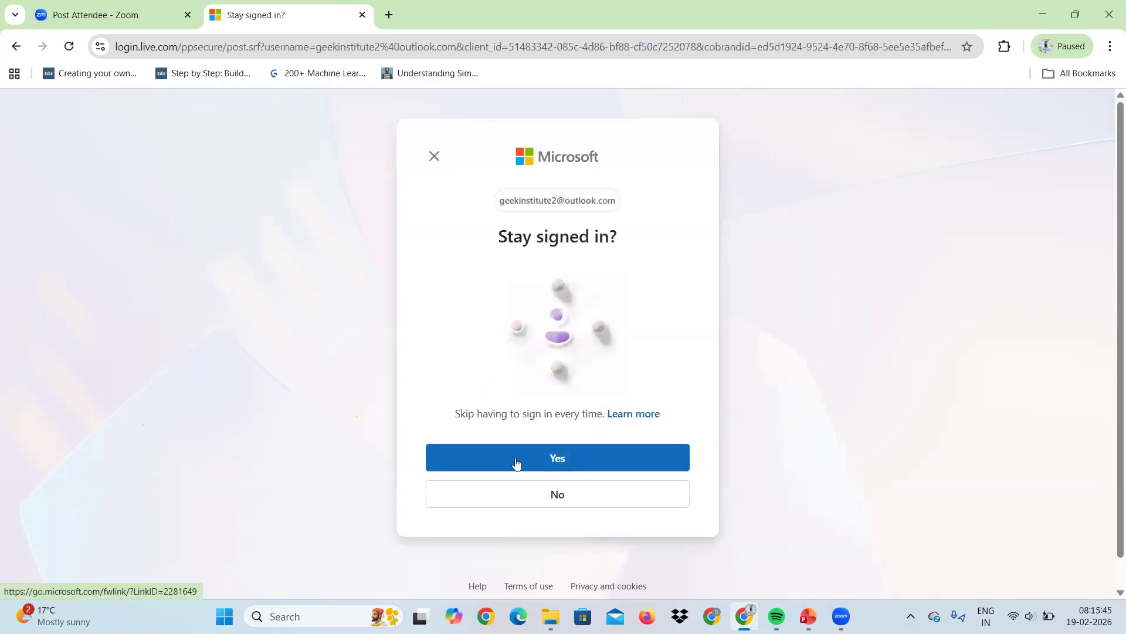
pyautogui.click(527, 465)
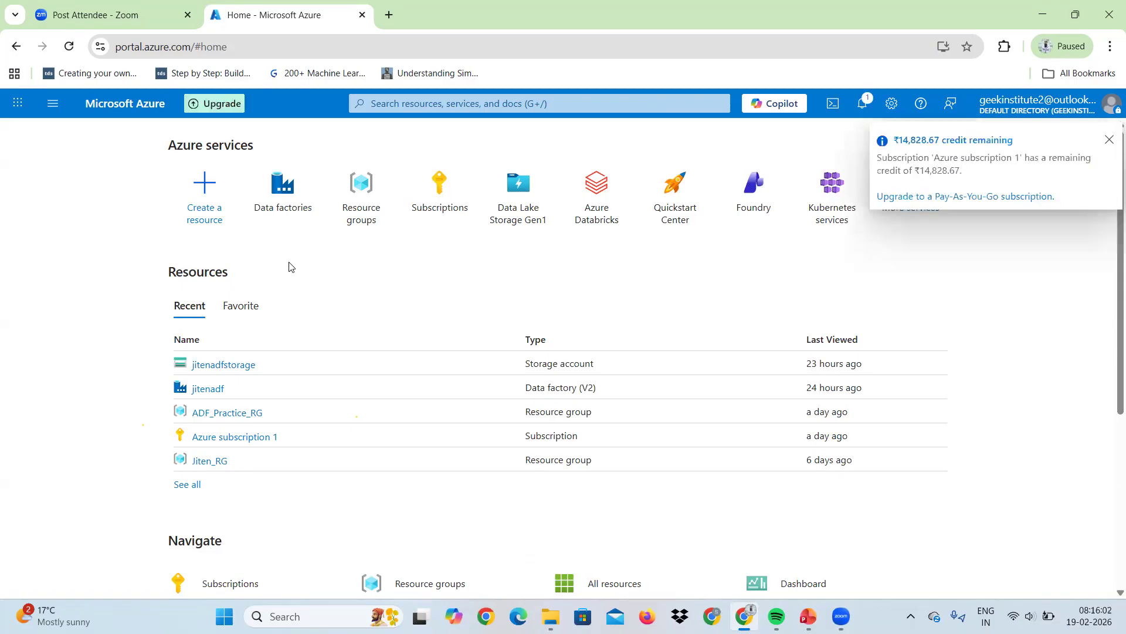
# - Dismiss the credit notice, open ADF_Practice_RG, and bring the ADF_tutorial presentation forward
pyautogui.click(1110, 141)
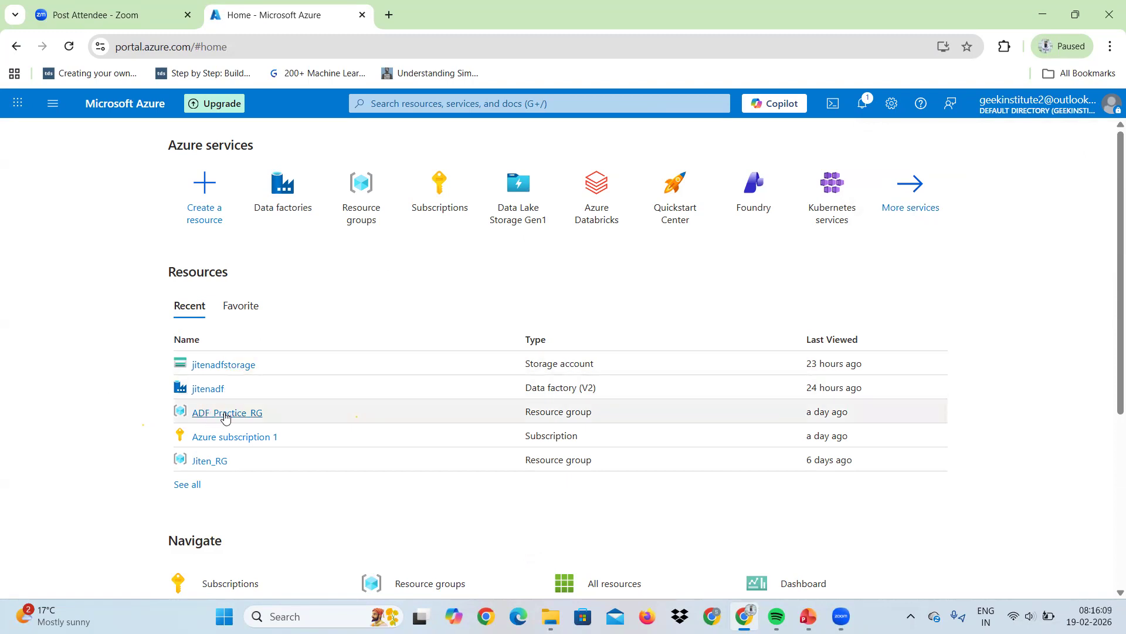
pyautogui.moveTo(232, 417)
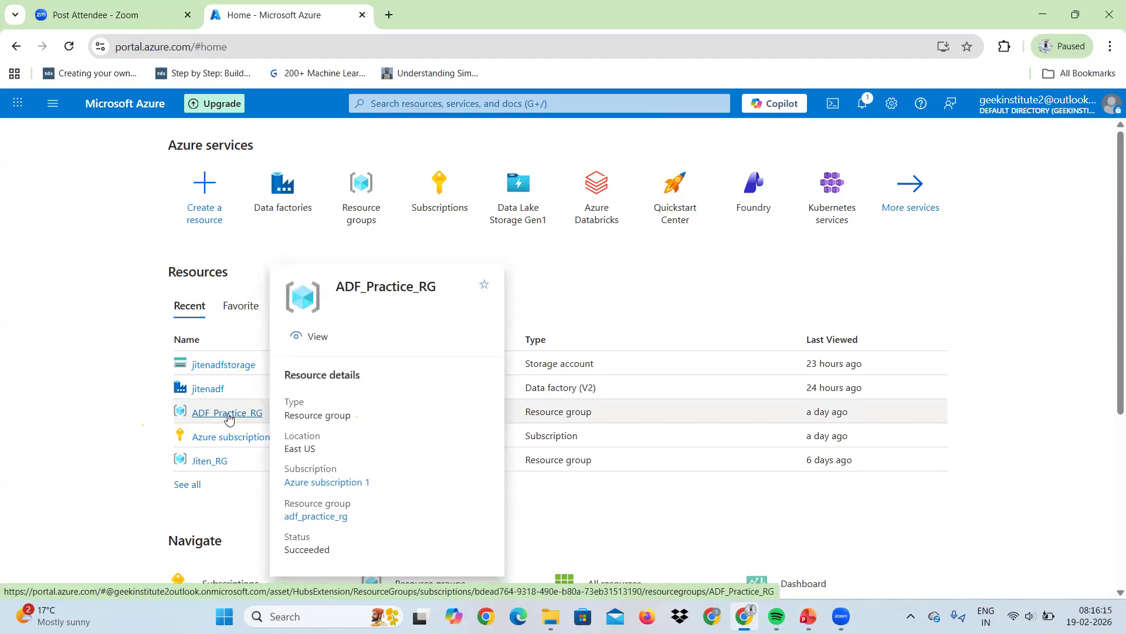
pyautogui.click(228, 414)
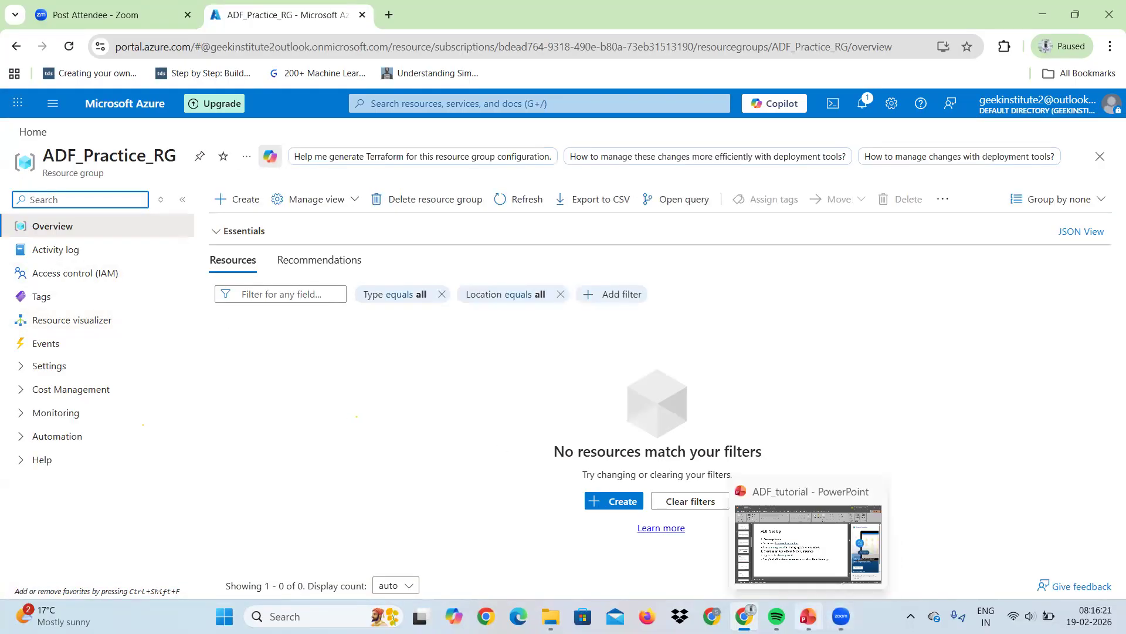
pyautogui.click(807, 616)
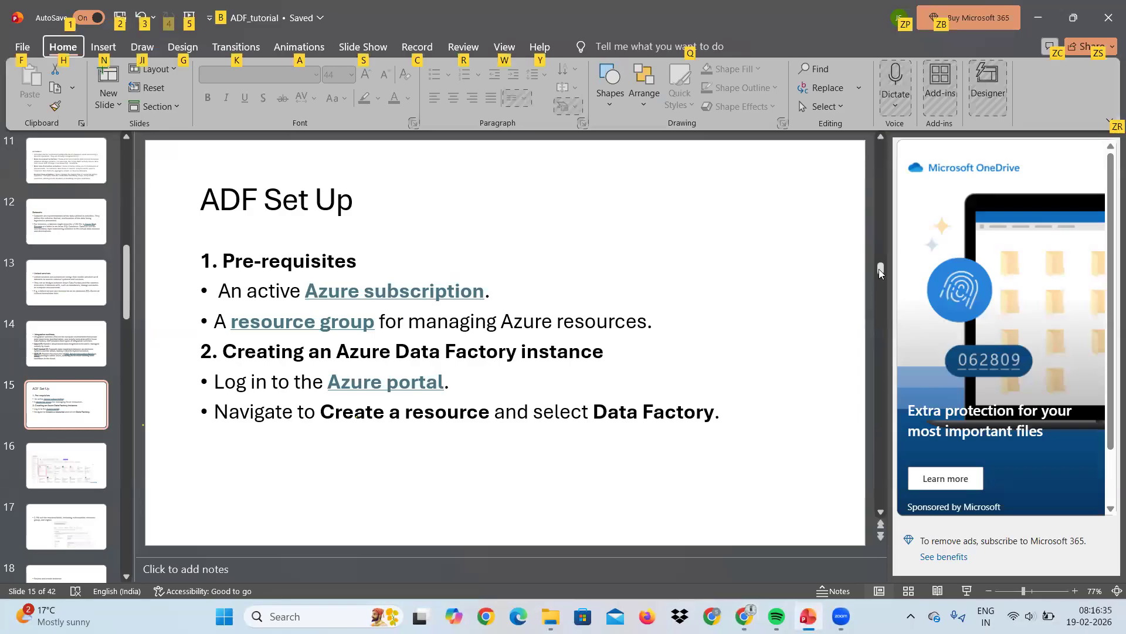
# - Switch from the PowerPoint ADF Set Up slide back to the Azure portal
pyautogui.hotkey('alt', 'Tab')
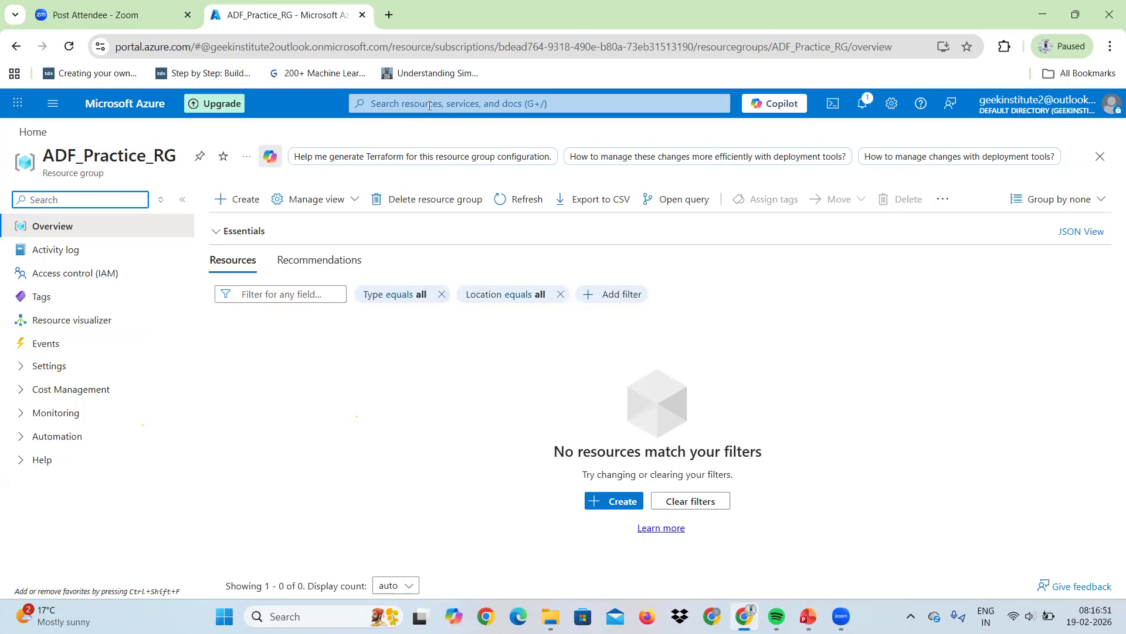
# - Start a new resource in ADF_Practice_RG and permanently dismiss the Private Offers notice
pyautogui.click(237, 200)
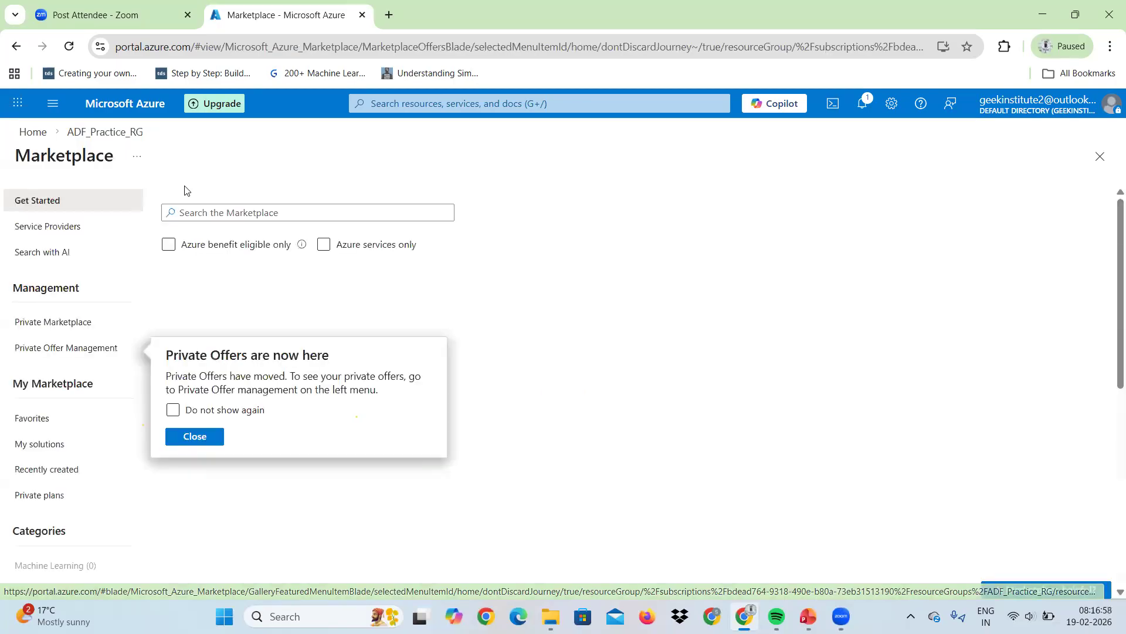
pyautogui.click(192, 436)
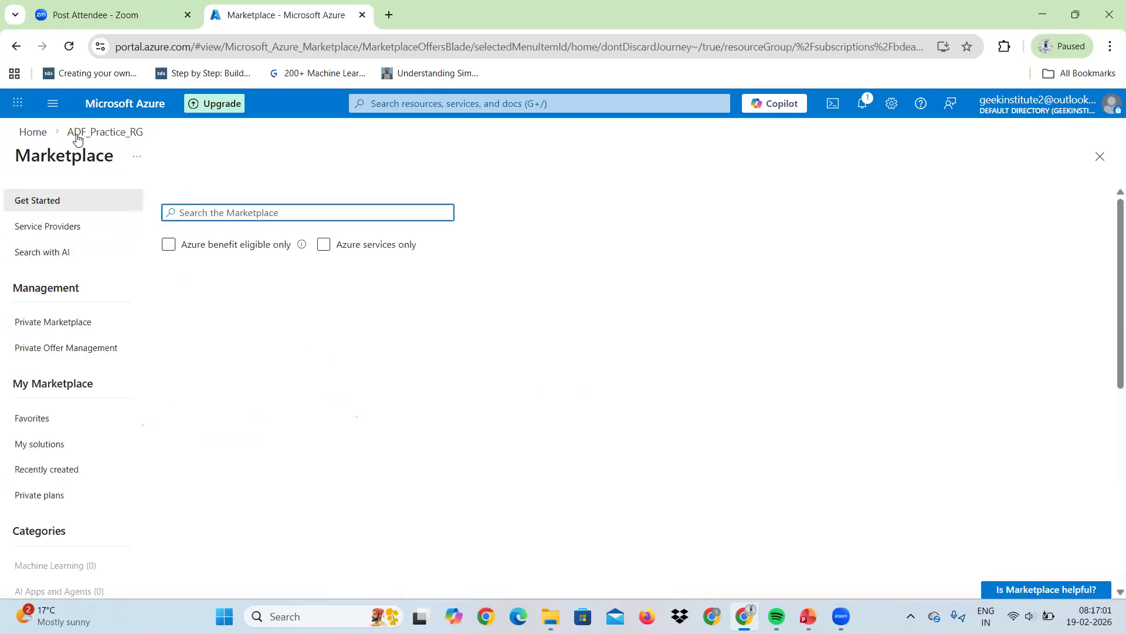
pyautogui.click(101, 133)
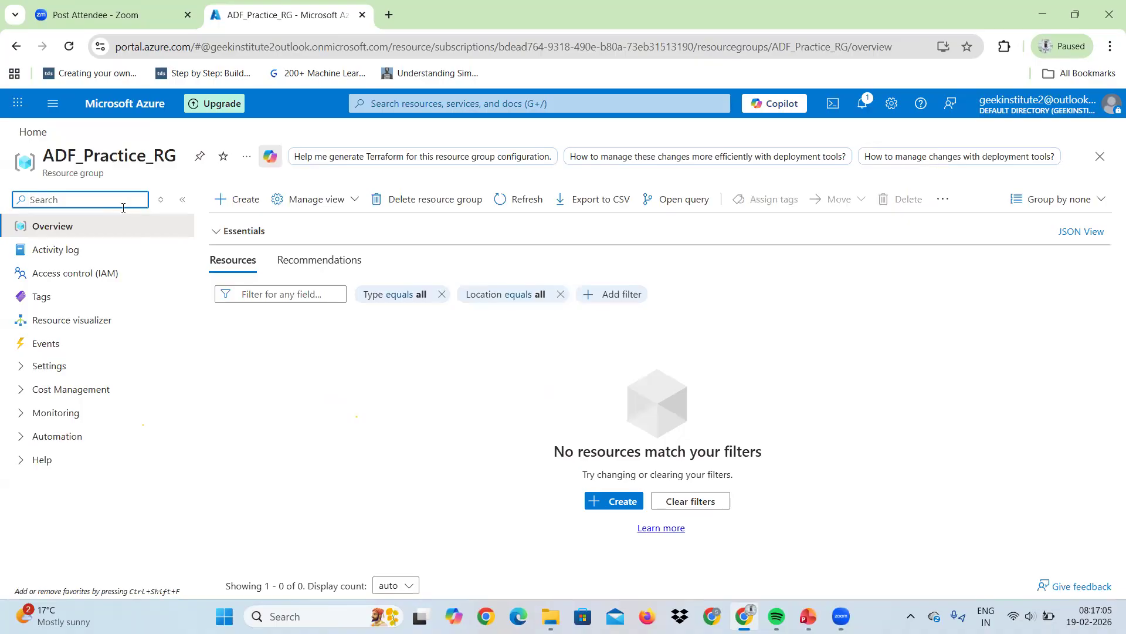
pyautogui.click(236, 201)
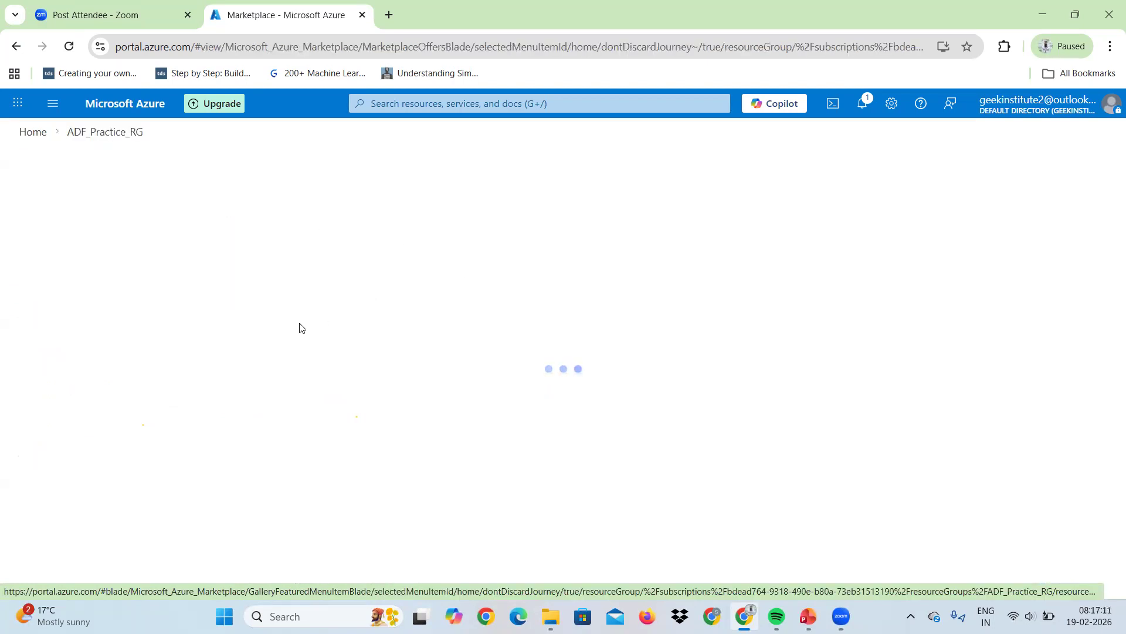
pyautogui.click(196, 418)
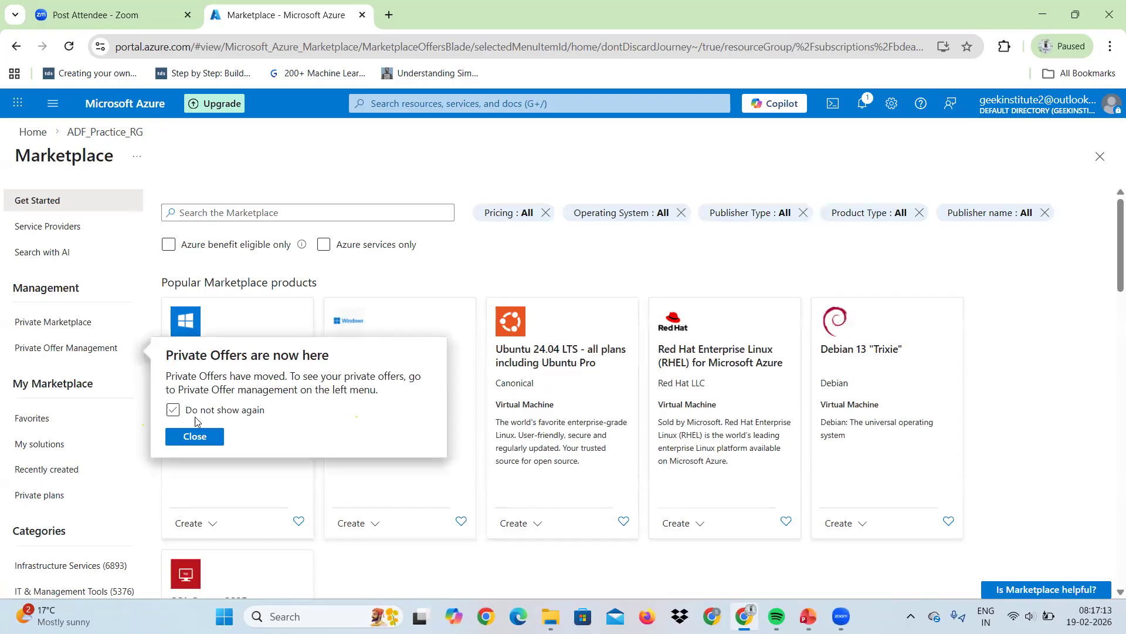
pyautogui.click(195, 436)
# - Find 'storage account' in the Marketplace and create a Storage account with its default plan
pyautogui.click(261, 212)
pyautogui.write('storage')
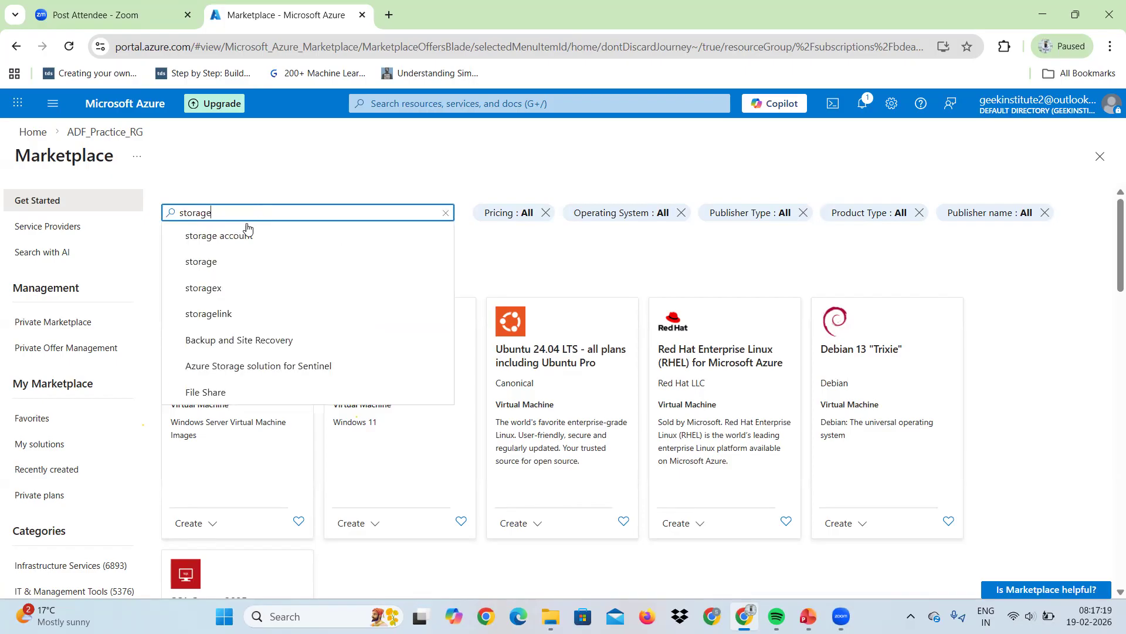
pyautogui.click(233, 236)
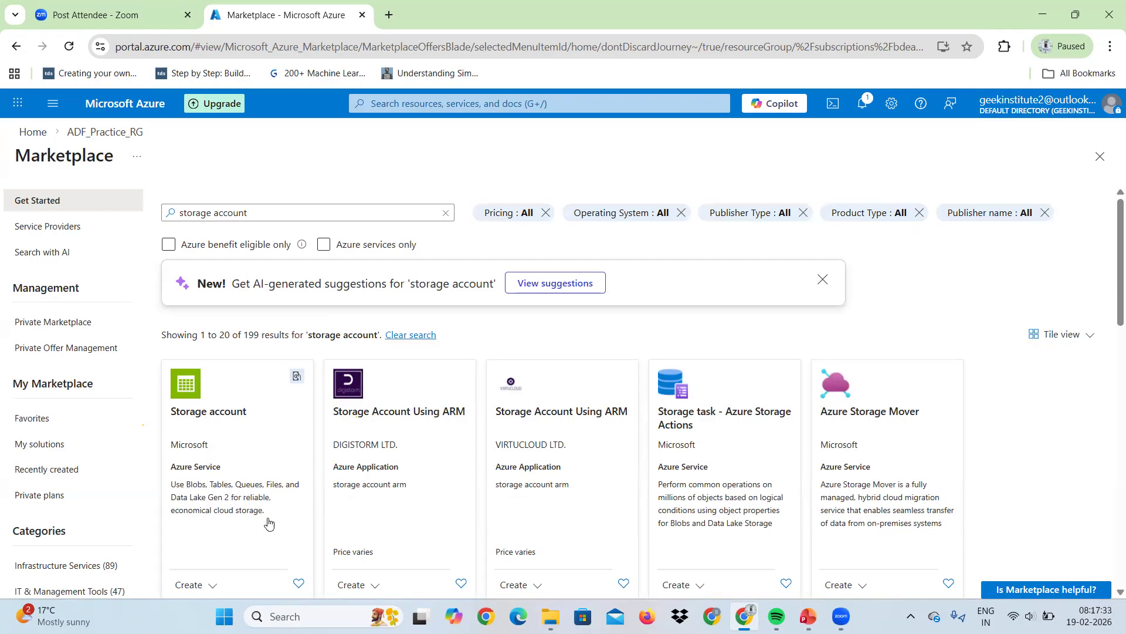
pyautogui.click(229, 466)
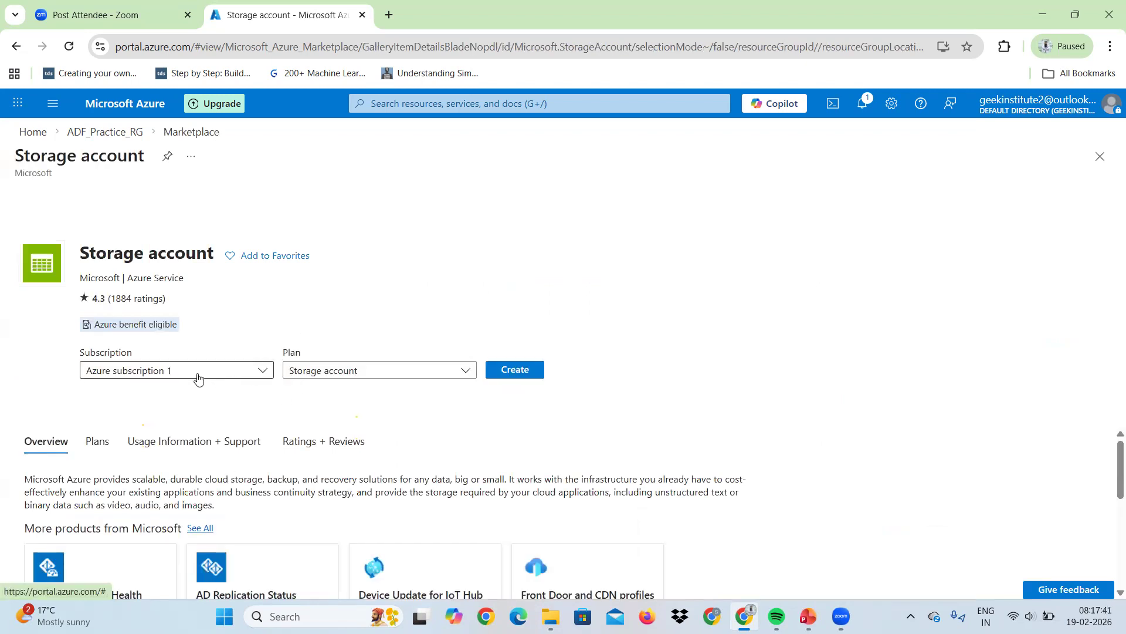
pyautogui.click(343, 381)
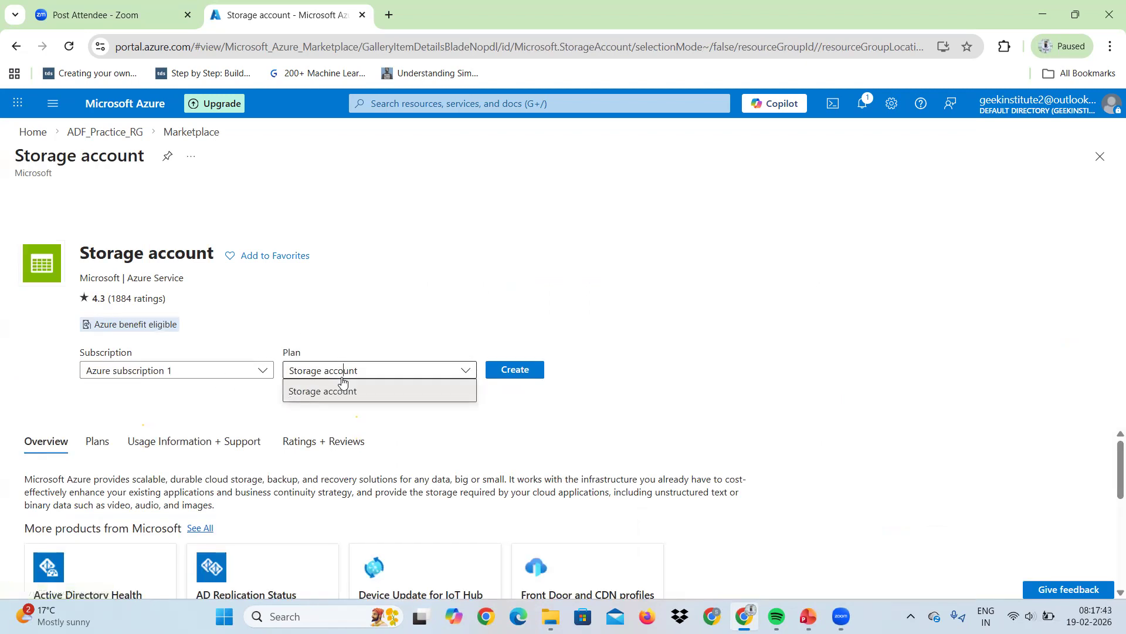
pyautogui.click(533, 445)
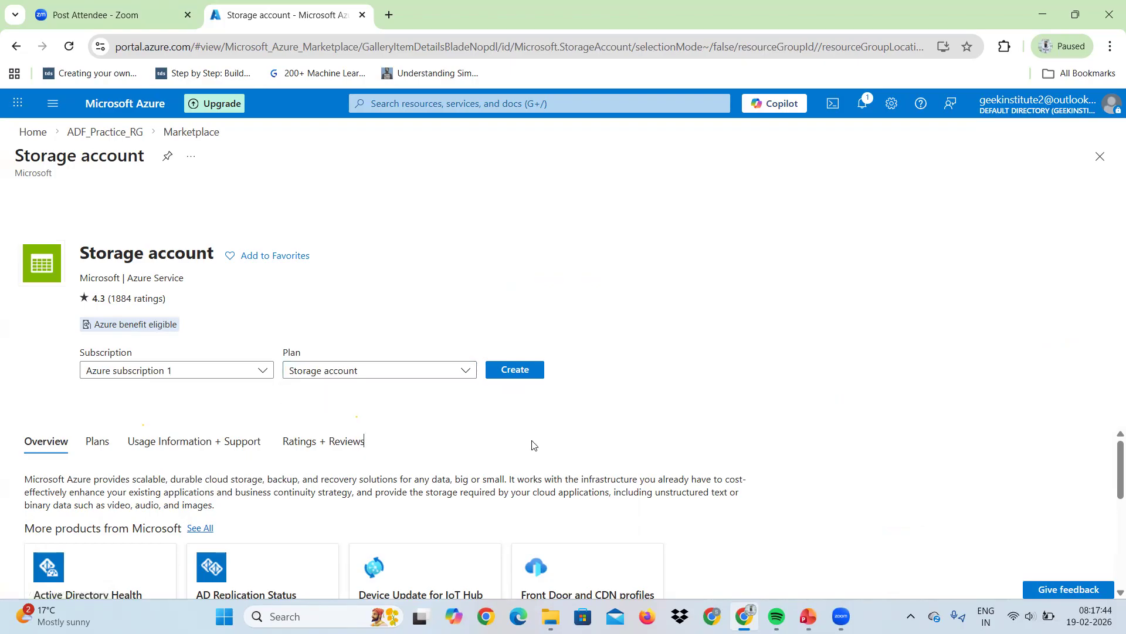
pyautogui.click(514, 376)
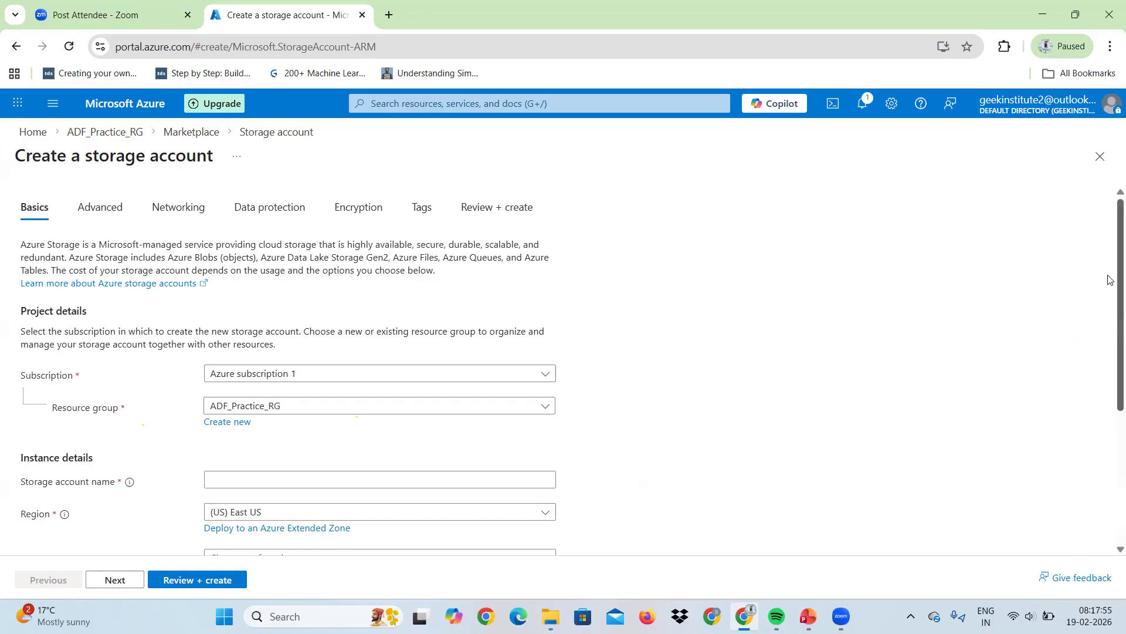
# - Enter geekadfstorage as the storage account name, correcting the typo and uppercase attempts
pyautogui.scroll(-2, 1111, 282)
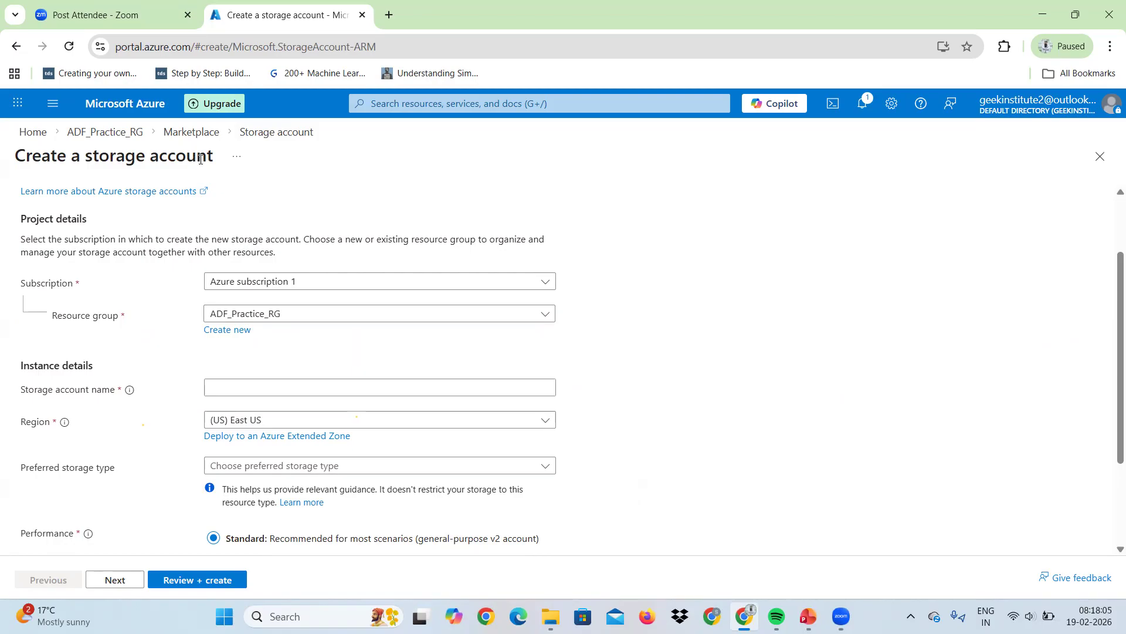
pyautogui.click(284, 390)
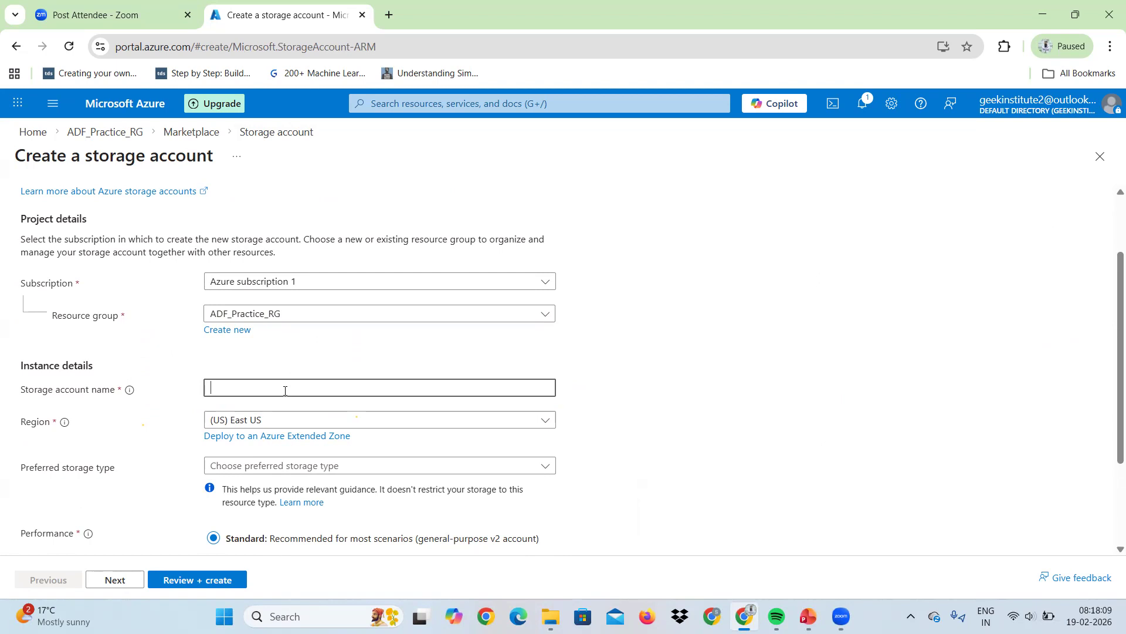
pyautogui.write('ADFSTORGE')
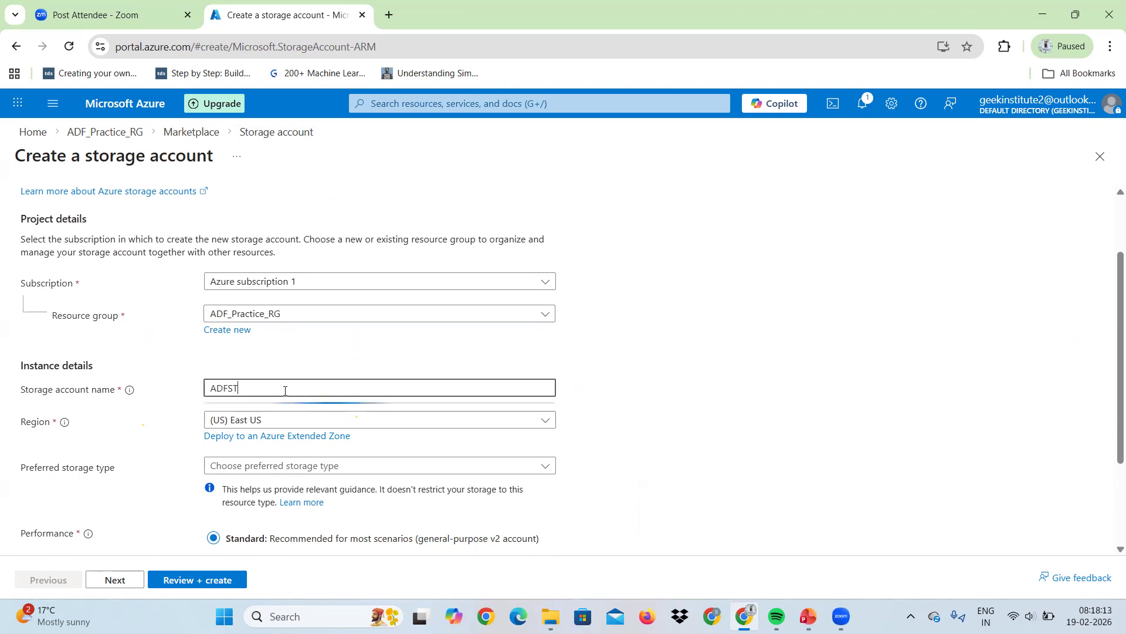
pyautogui.press('BackSpace')
pyautogui.press('BackSpace')
pyautogui.write('AGE')
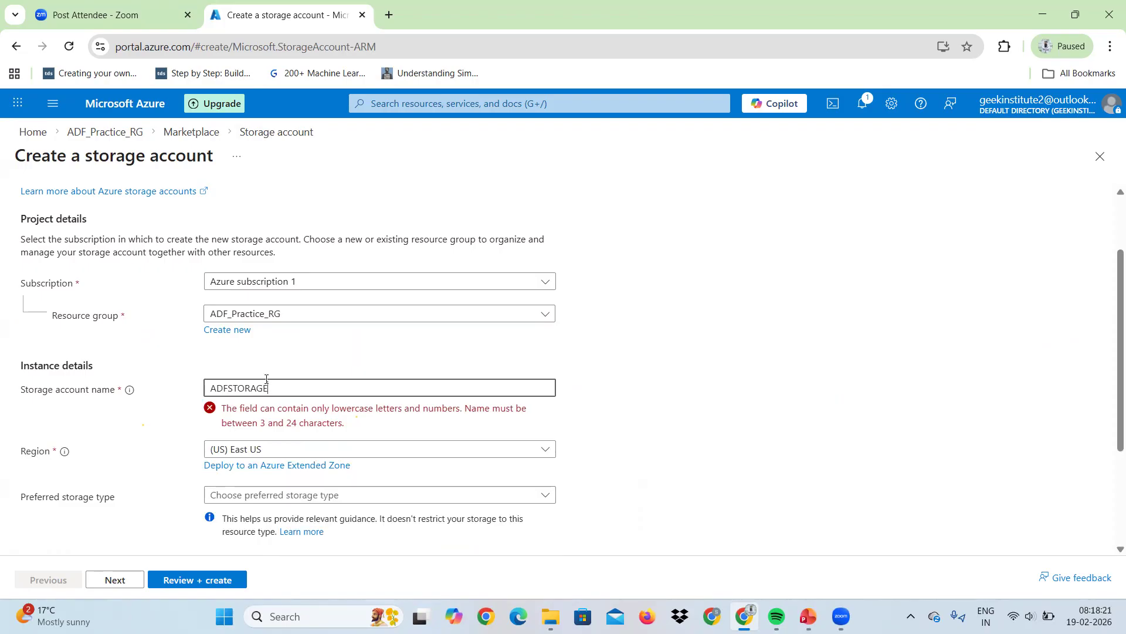
pyautogui.press('BackSpace')
pyautogui.press('BackSpace')
pyautogui.press('BackSpace')
pyautogui.press('BackSpace')
pyautogui.press('BackSpace')
pyautogui.press('BackSpace')
pyautogui.press('BackSpace')
pyautogui.press('BackSpace')
pyautogui.press('BackSpace')
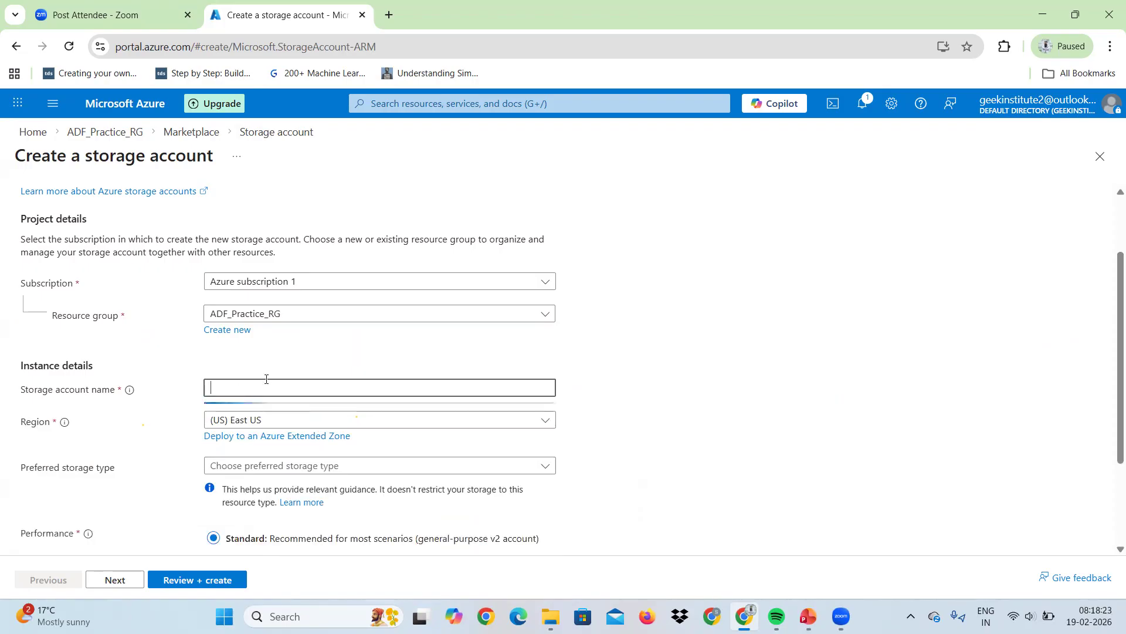
pyautogui.write('adfstorage')
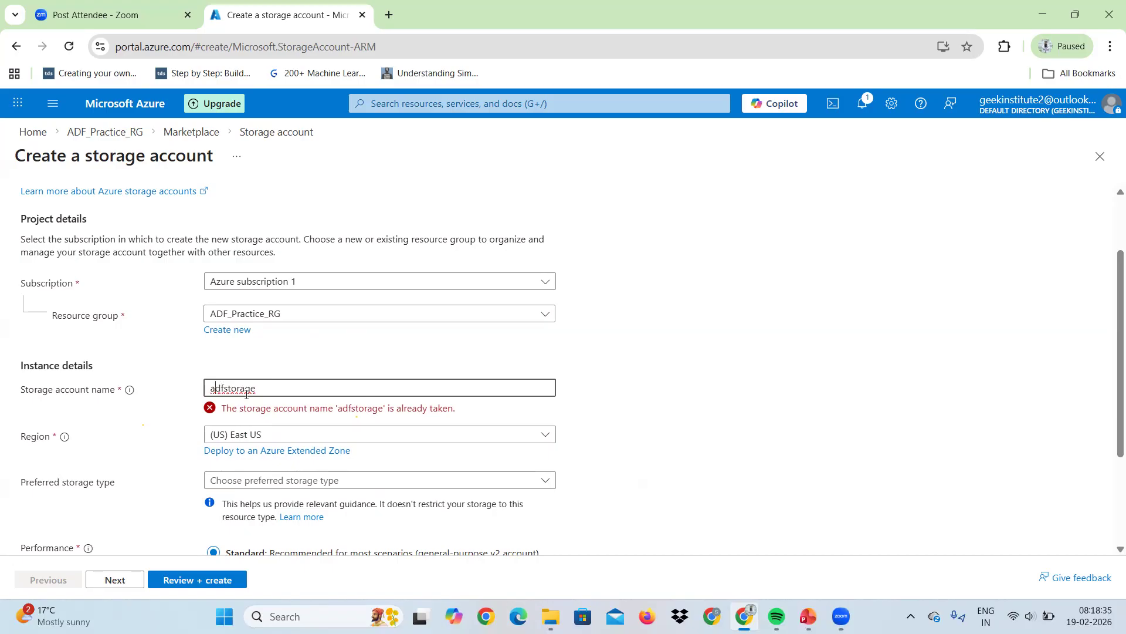
pyautogui.write('geek')
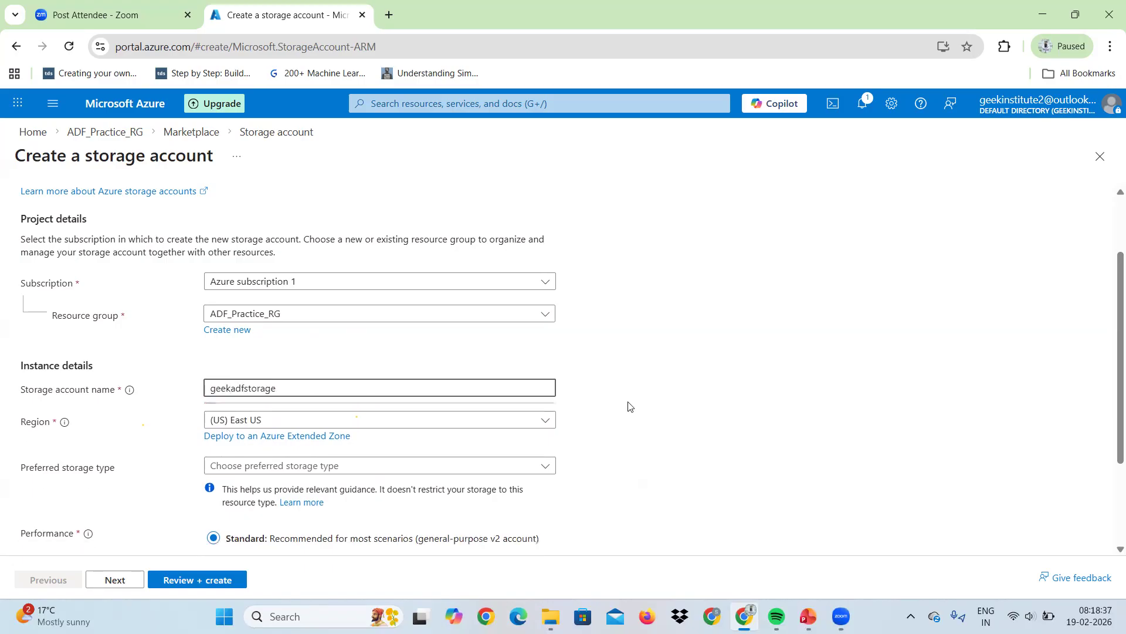
pyautogui.click(717, 440)
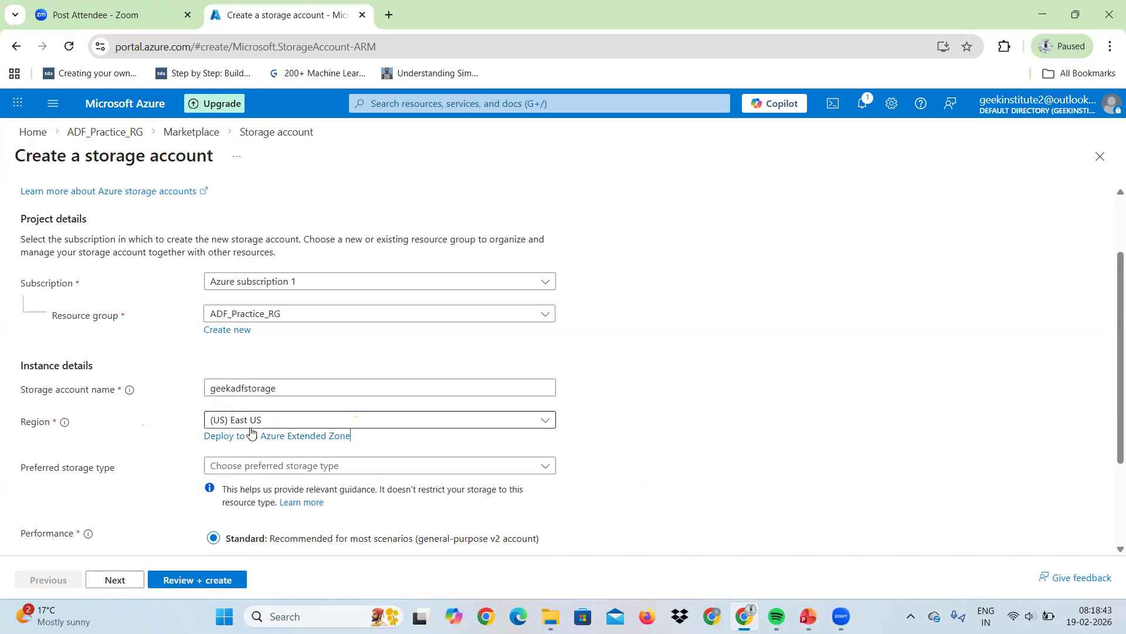
# - Set storage type to Azure Blob Storage or Data Lake Gen 2 with LRS redundancy
pyautogui.scroll(-1, 1110, 329)
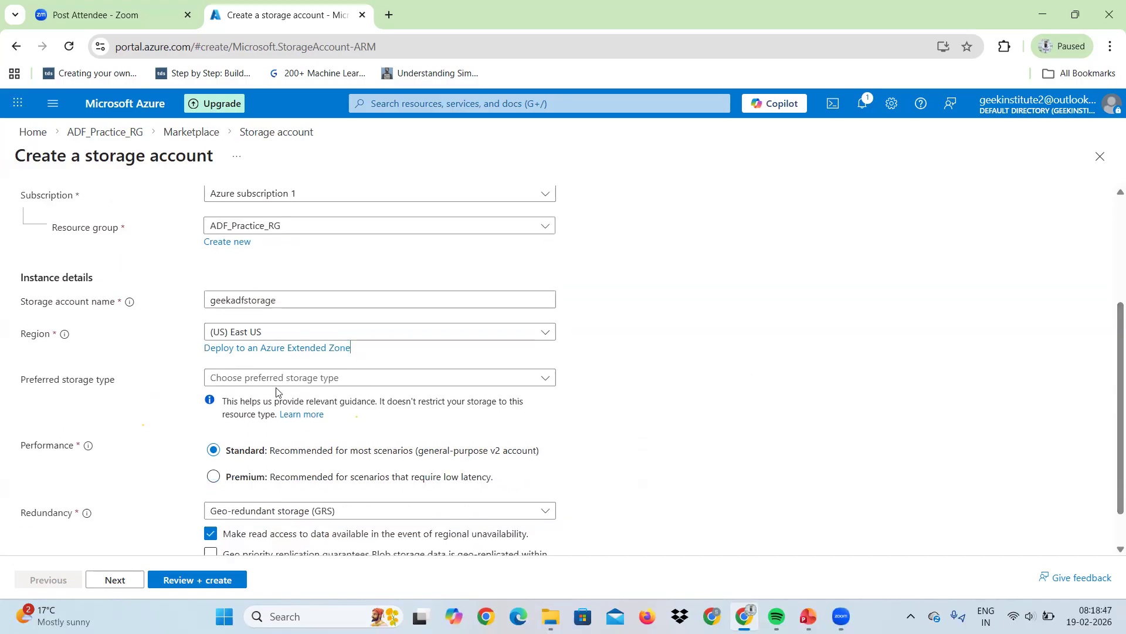
pyautogui.click(295, 385)
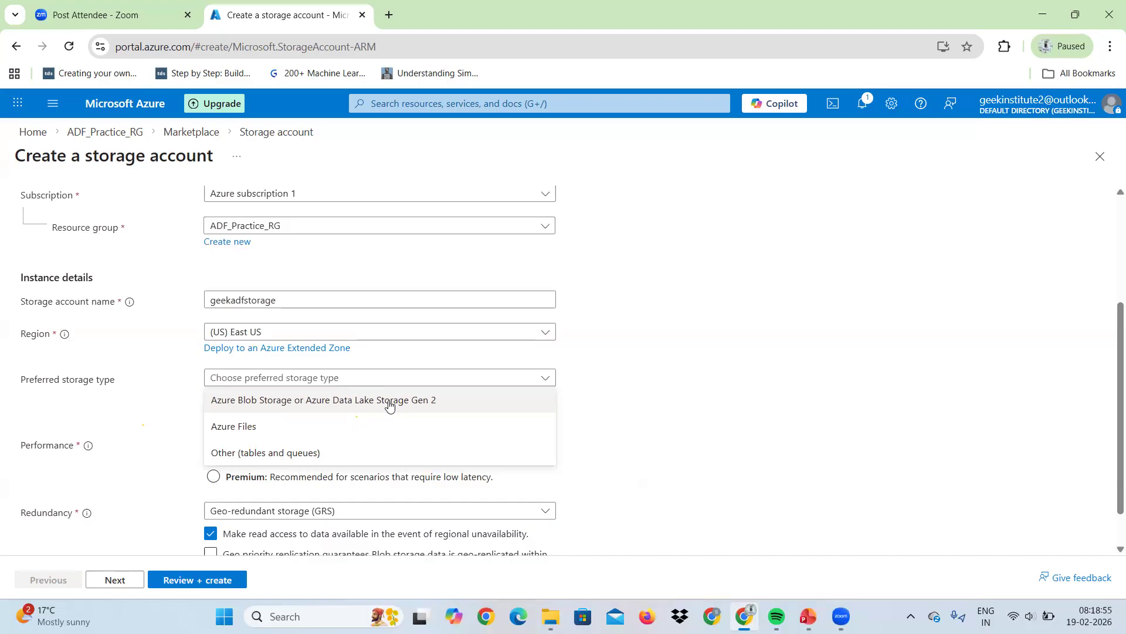
pyautogui.click(440, 406)
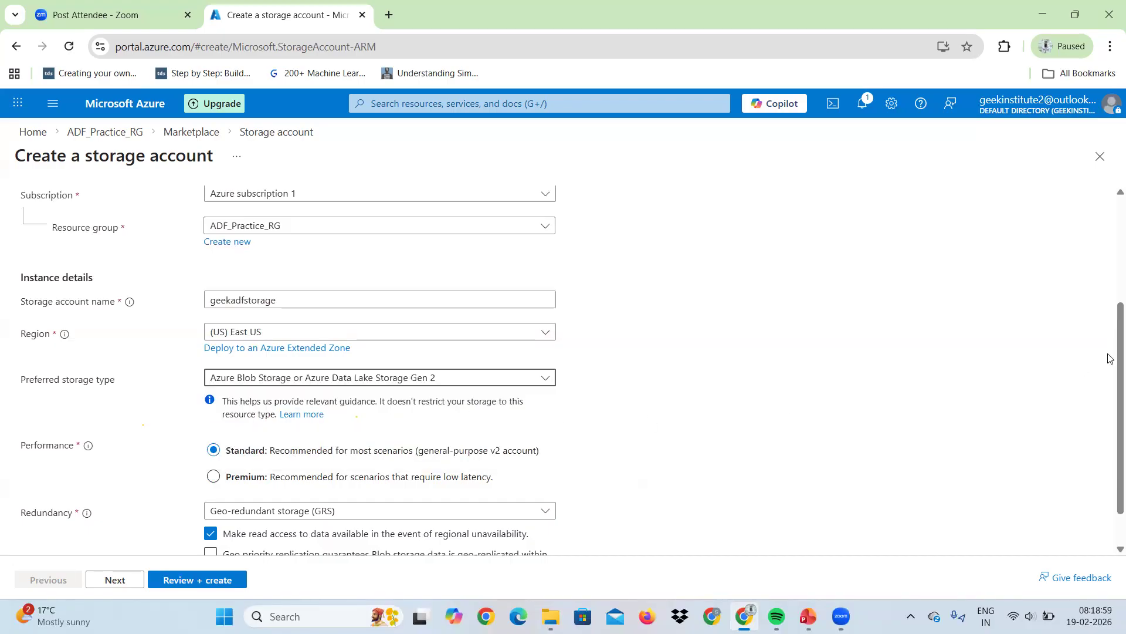
pyautogui.scroll(-1, 1111, 356)
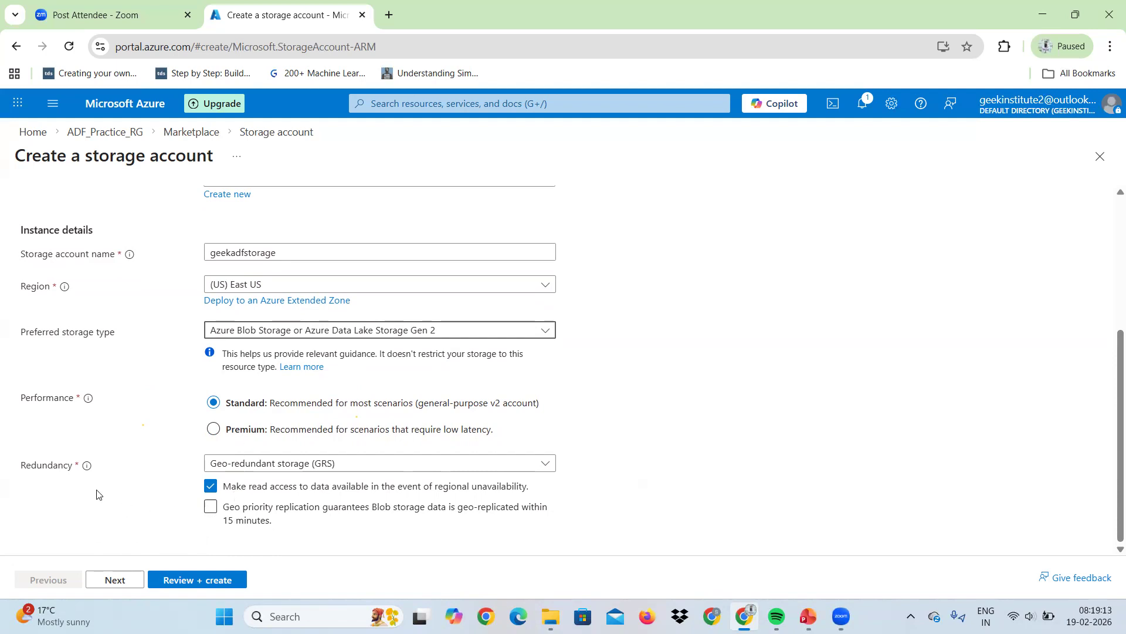
pyautogui.click(265, 471)
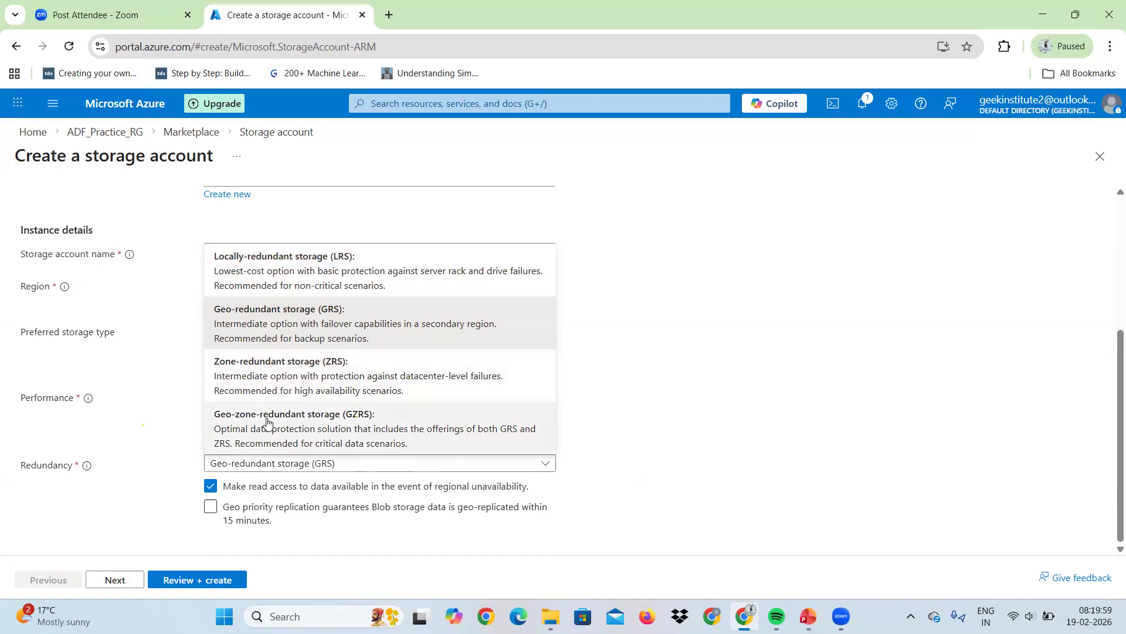
pyautogui.click(354, 272)
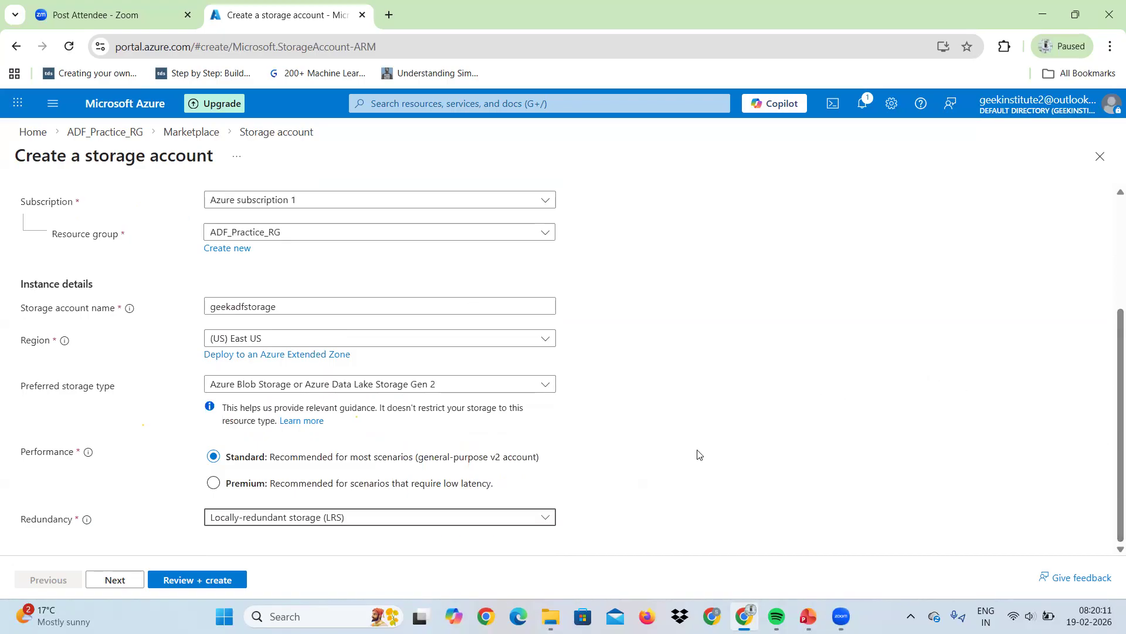
pyautogui.click(109, 587)
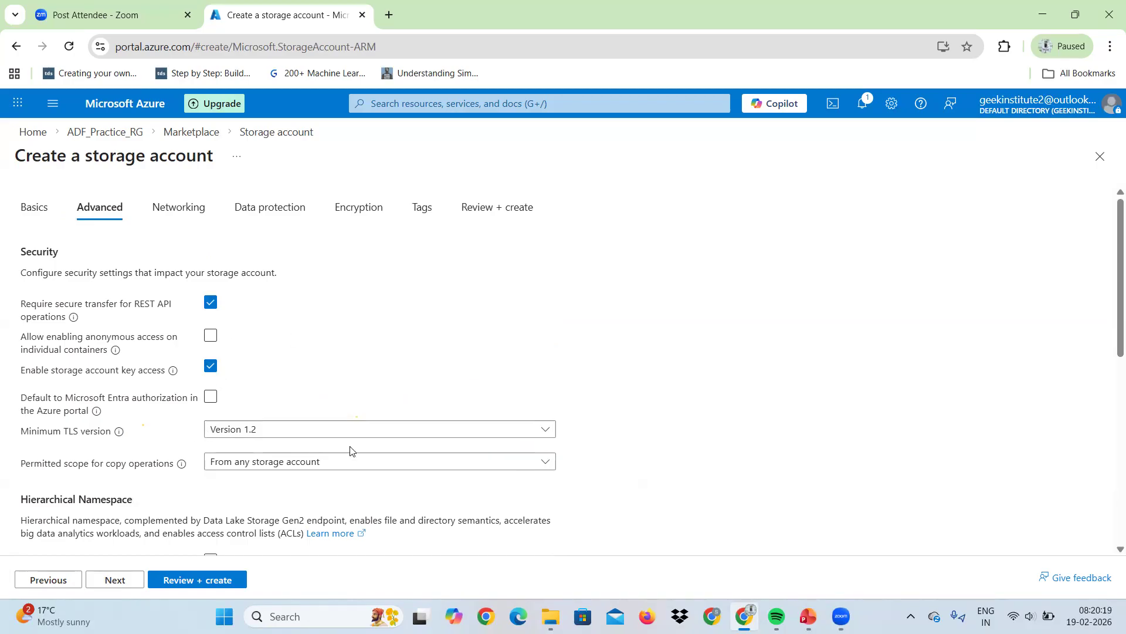
# - Leave Advanced settings at defaults with hierarchical namespace turned back off
pyautogui.click(397, 467)
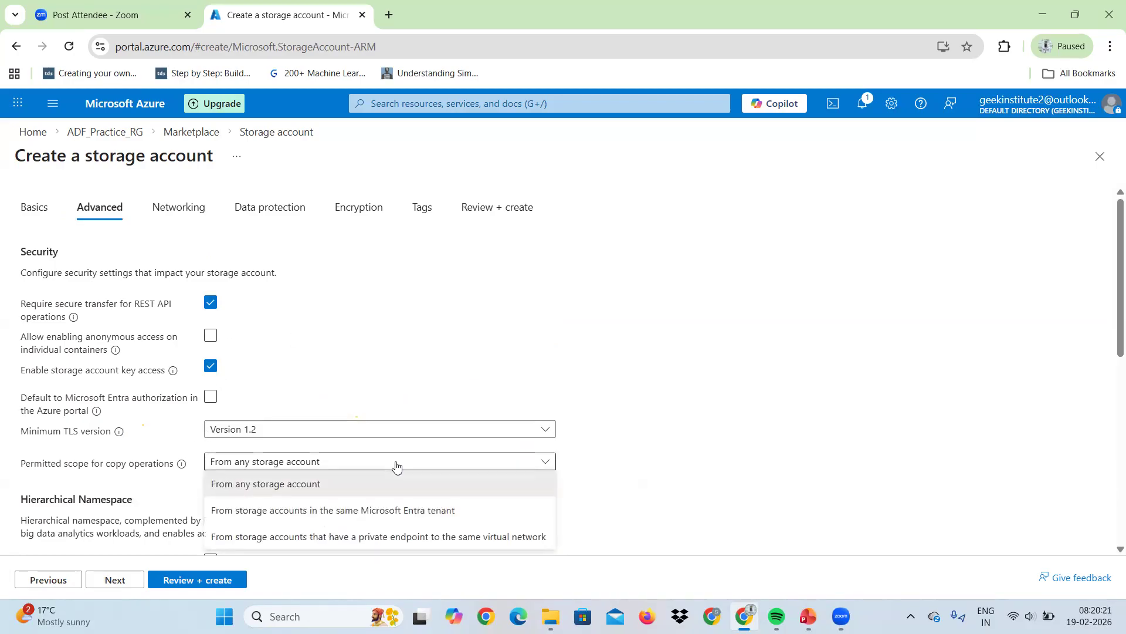
pyautogui.click(396, 466)
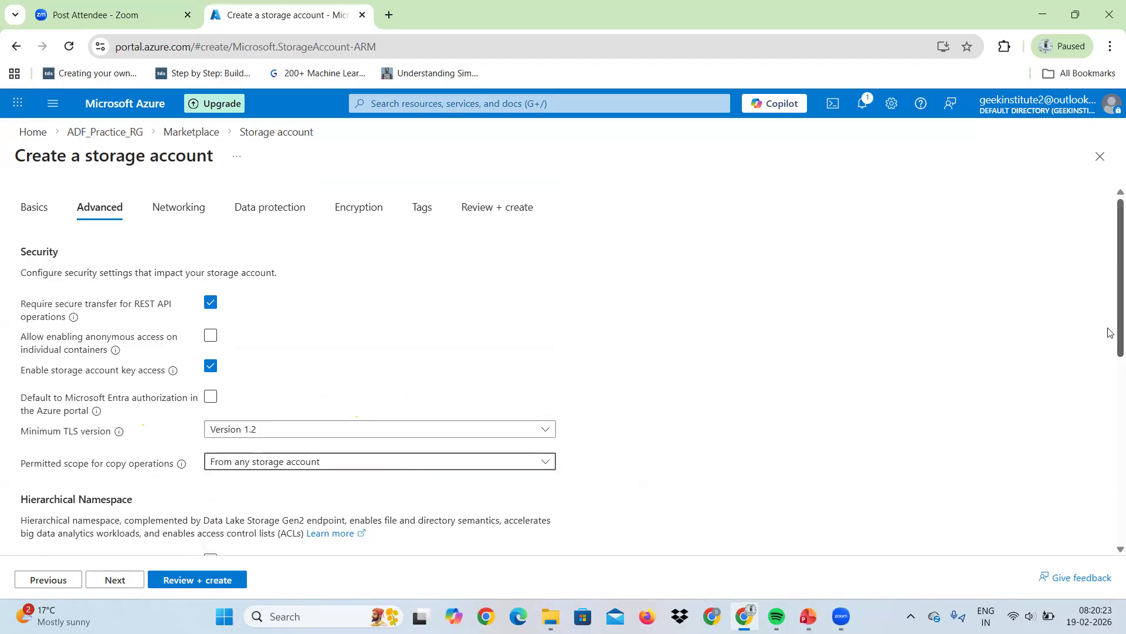
pyautogui.scroll(-1, 1108, 382)
pyautogui.scroll(-3, 1109, 381)
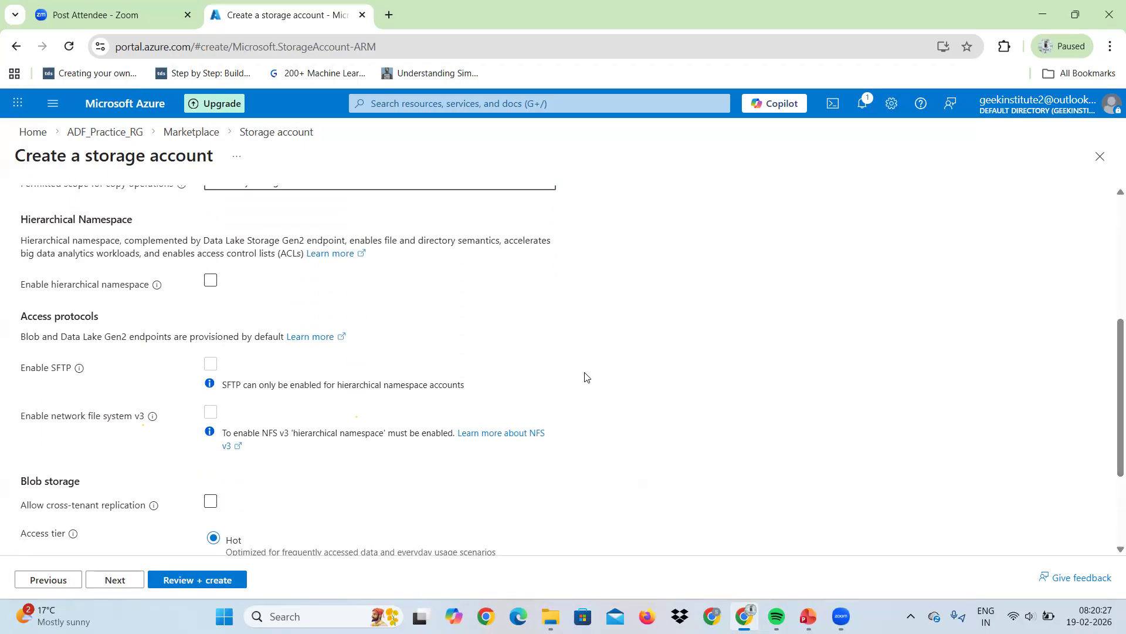
pyautogui.click(212, 282)
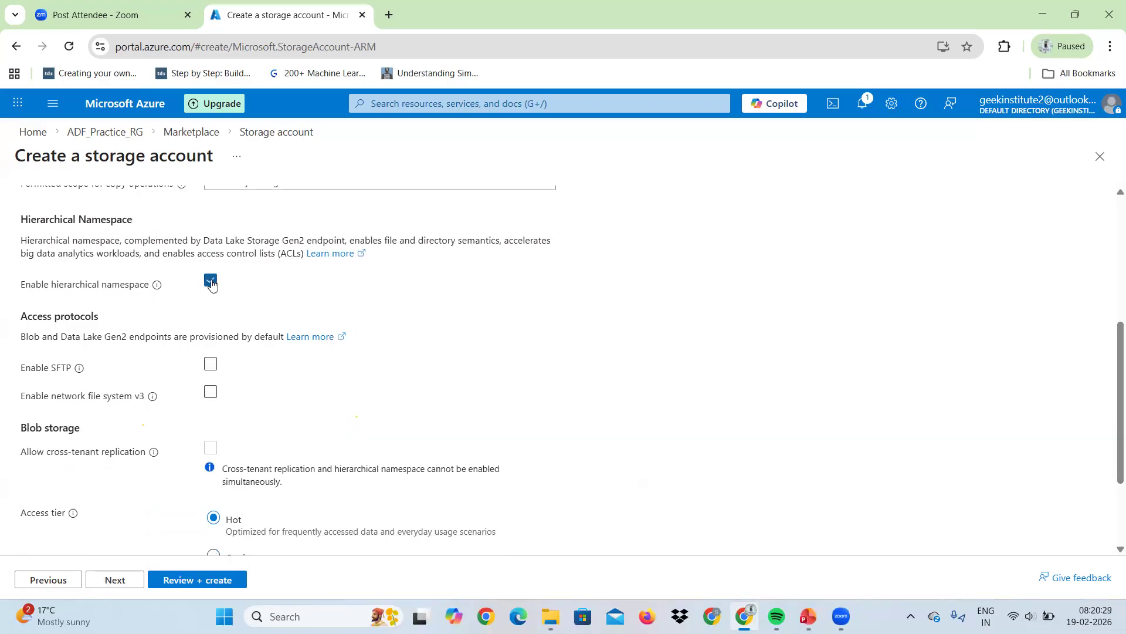
pyautogui.click(211, 284)
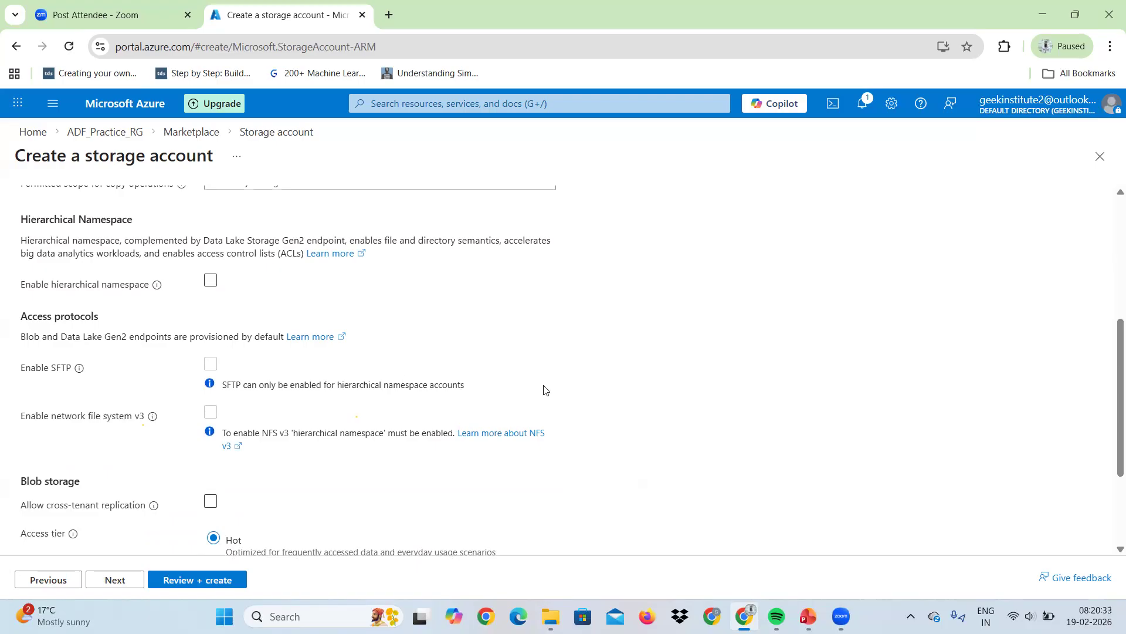
pyautogui.scroll(-2, 1108, 420)
pyautogui.scroll(-1, 1109, 420)
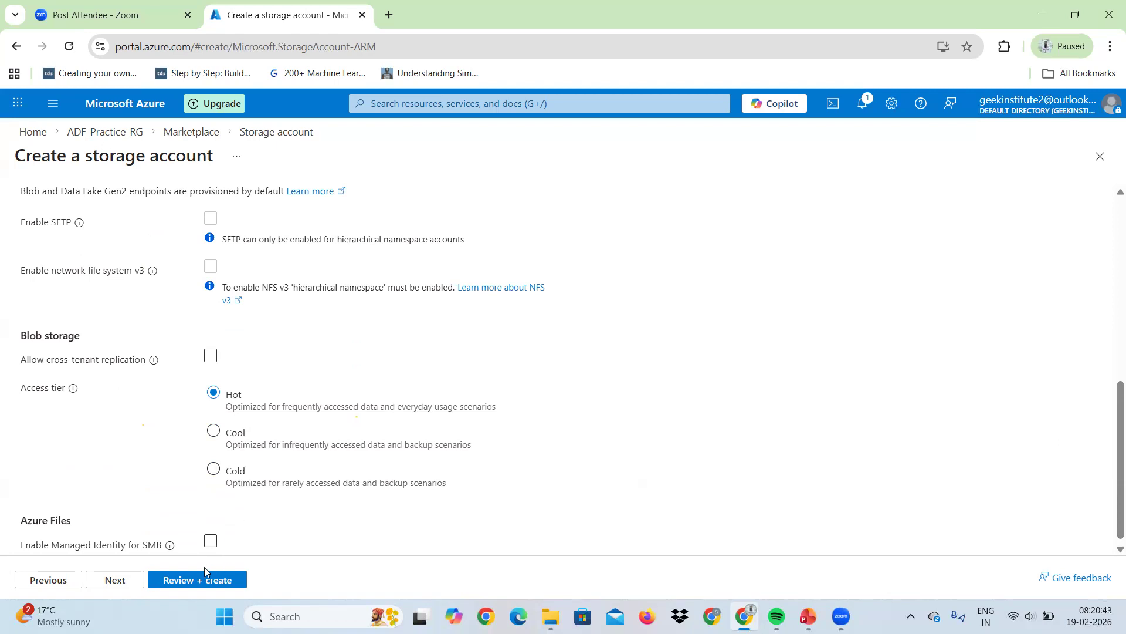
pyautogui.click(113, 579)
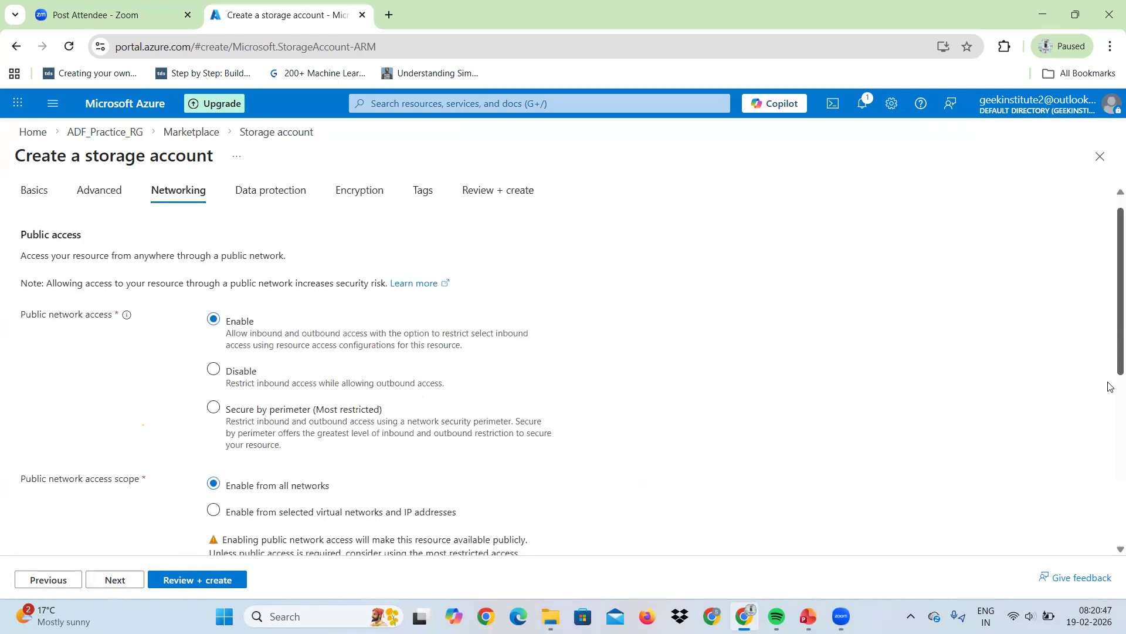
# - Review Networking, left at public access from all networks, and proceed to Data protection
pyautogui.scroll(-3, 1111, 346)
pyautogui.scroll(3, 1110, 346)
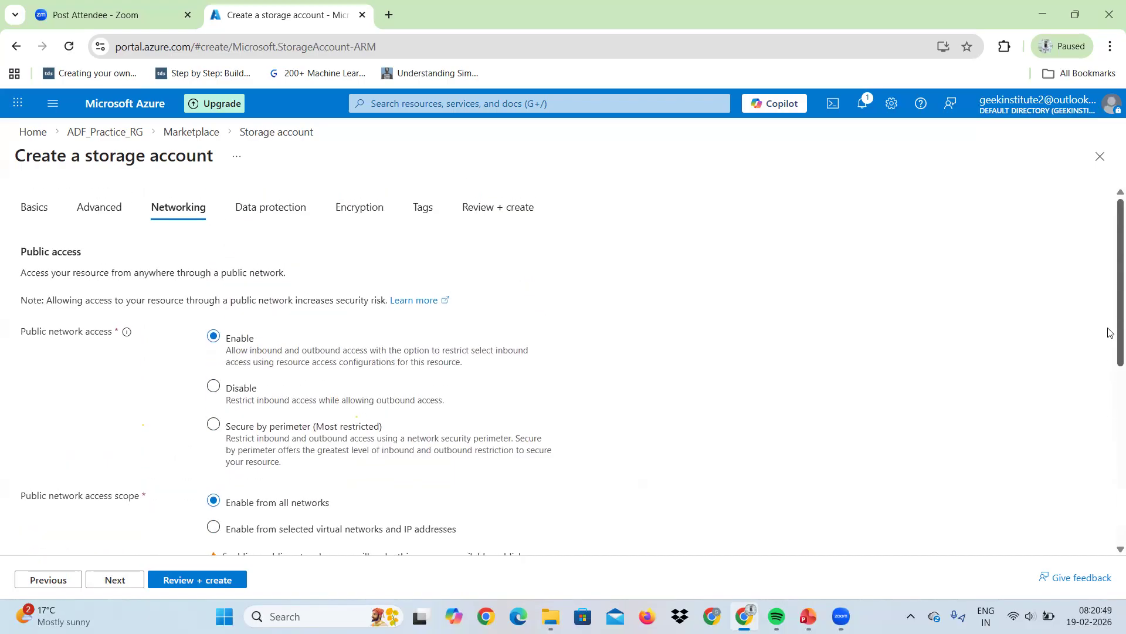
pyautogui.click(56, 580)
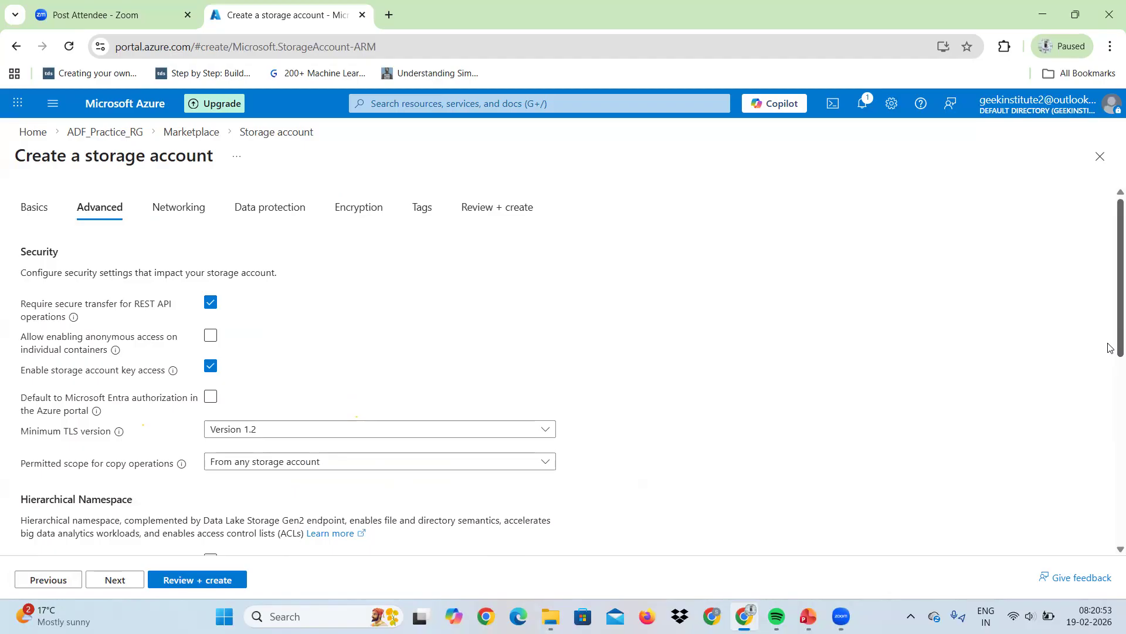
pyautogui.scroll(-3, 1111, 348)
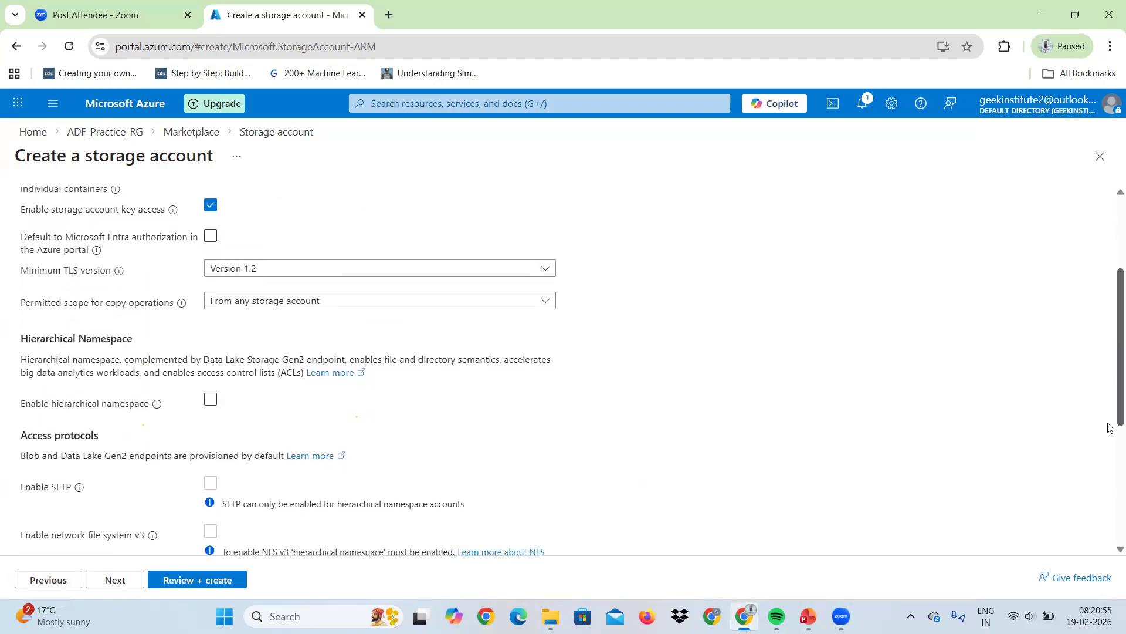
pyautogui.scroll(-4, 1110, 428)
pyautogui.scroll(-2, 1111, 516)
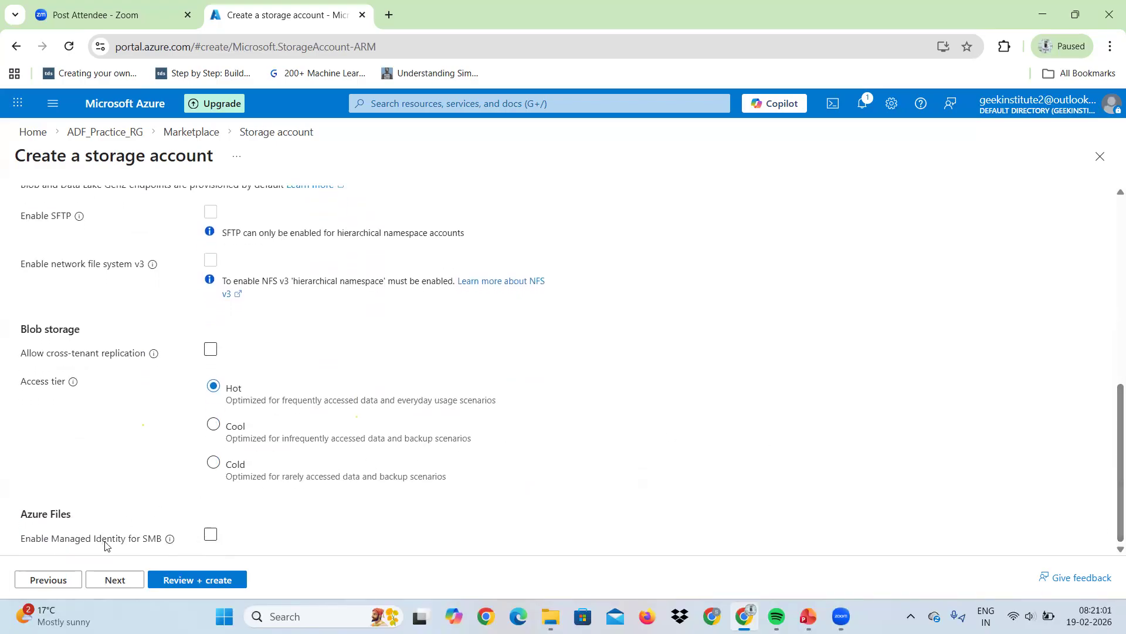
pyautogui.click(113, 579)
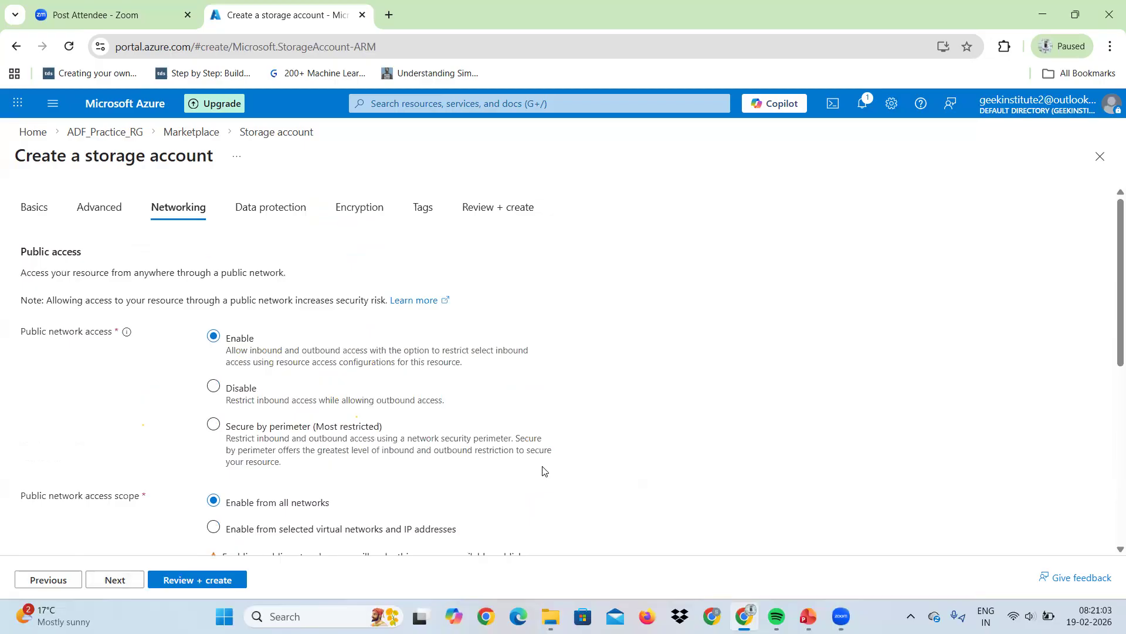
pyautogui.scroll(-4, 1108, 381)
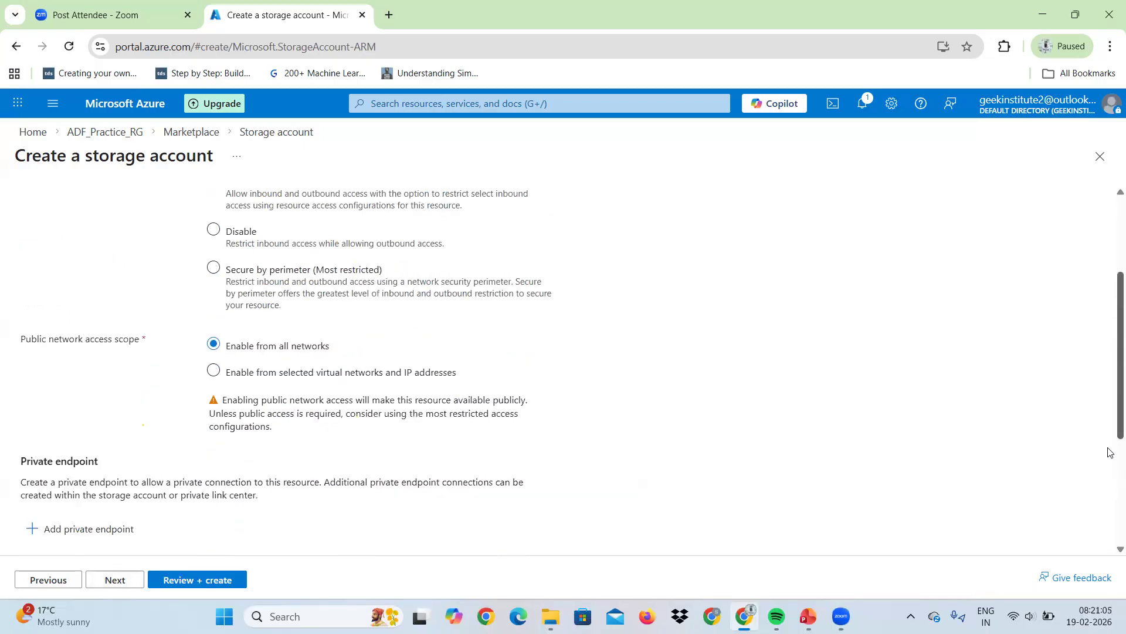
pyautogui.scroll(-2, 1109, 493)
pyautogui.scroll(4, 1108, 440)
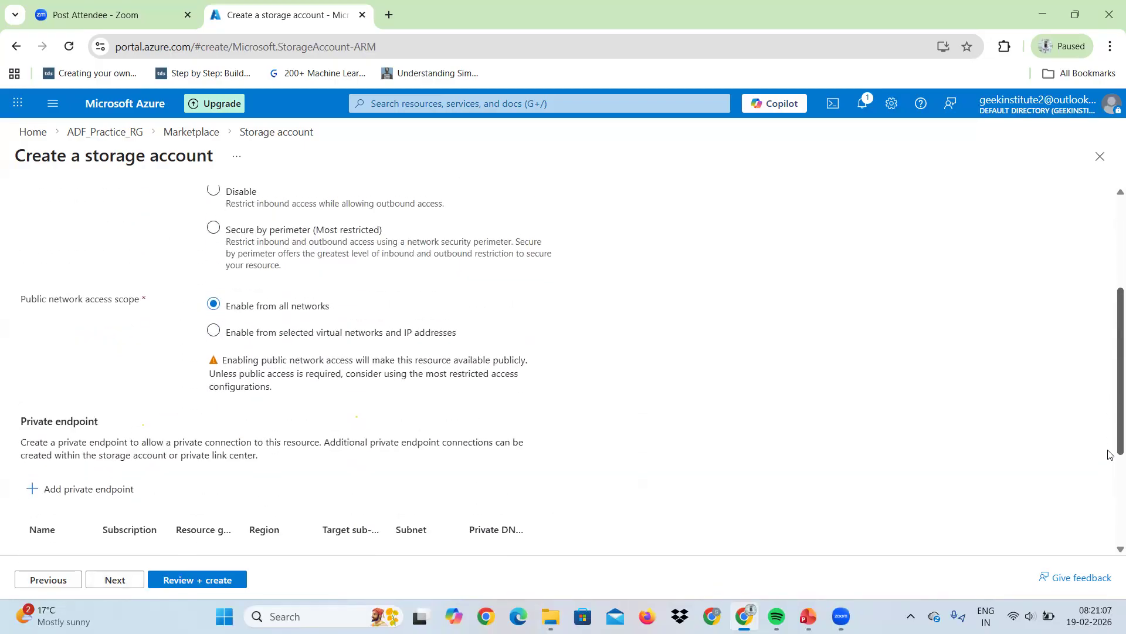
pyautogui.scroll(1, 1109, 406)
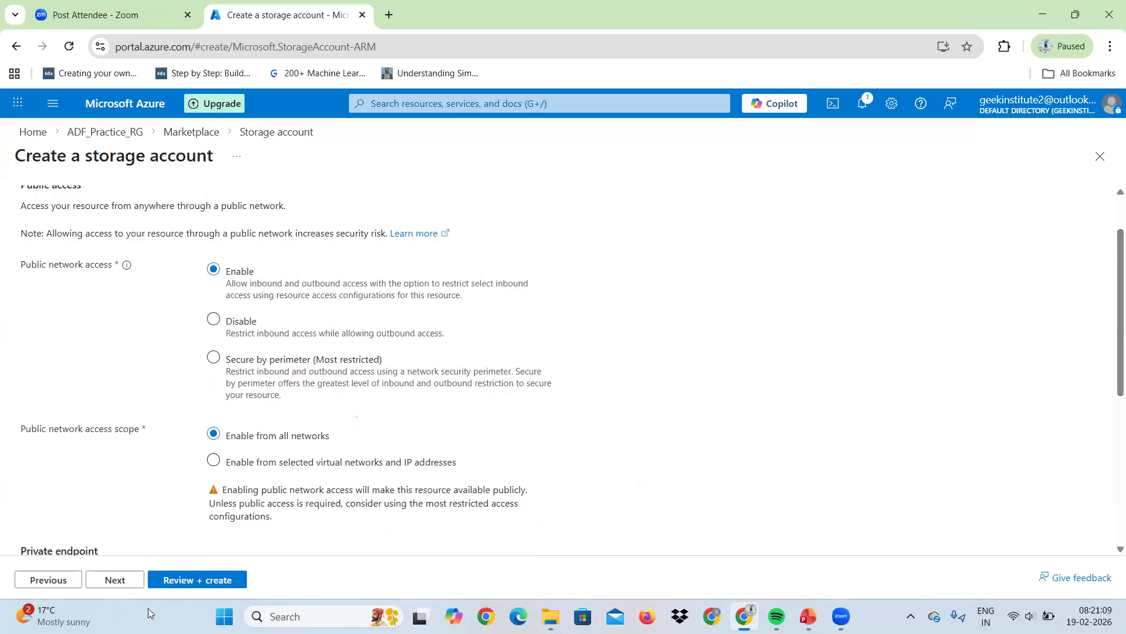
pyautogui.click(115, 581)
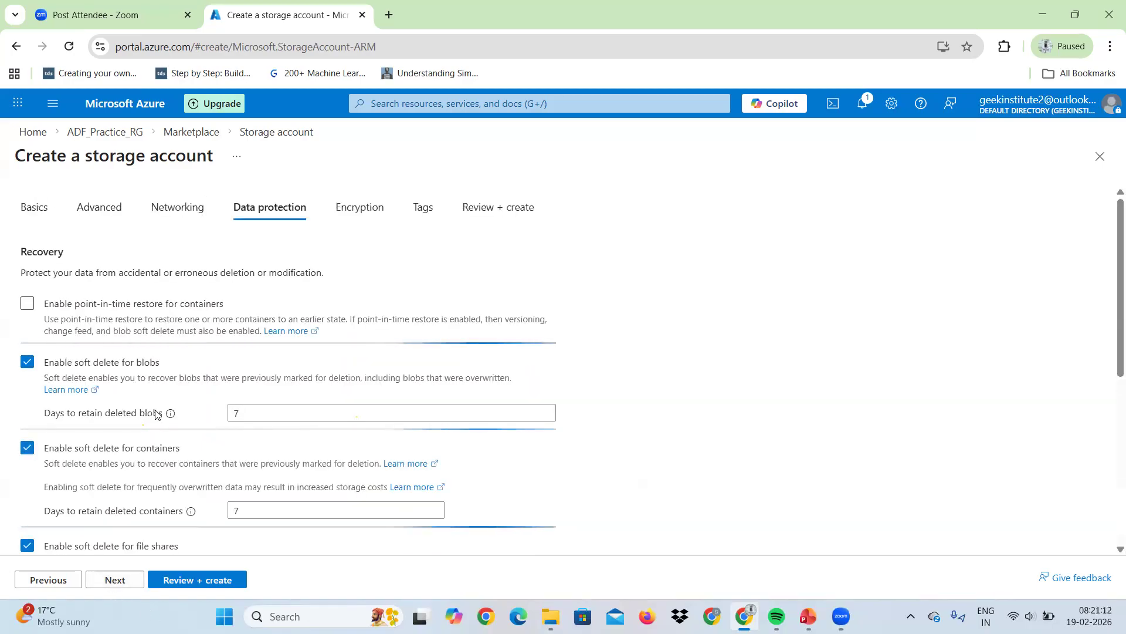
# - Advance past Encryption and Tags to the validated Review + create summary for geekadfstorage
pyautogui.click(123, 580)
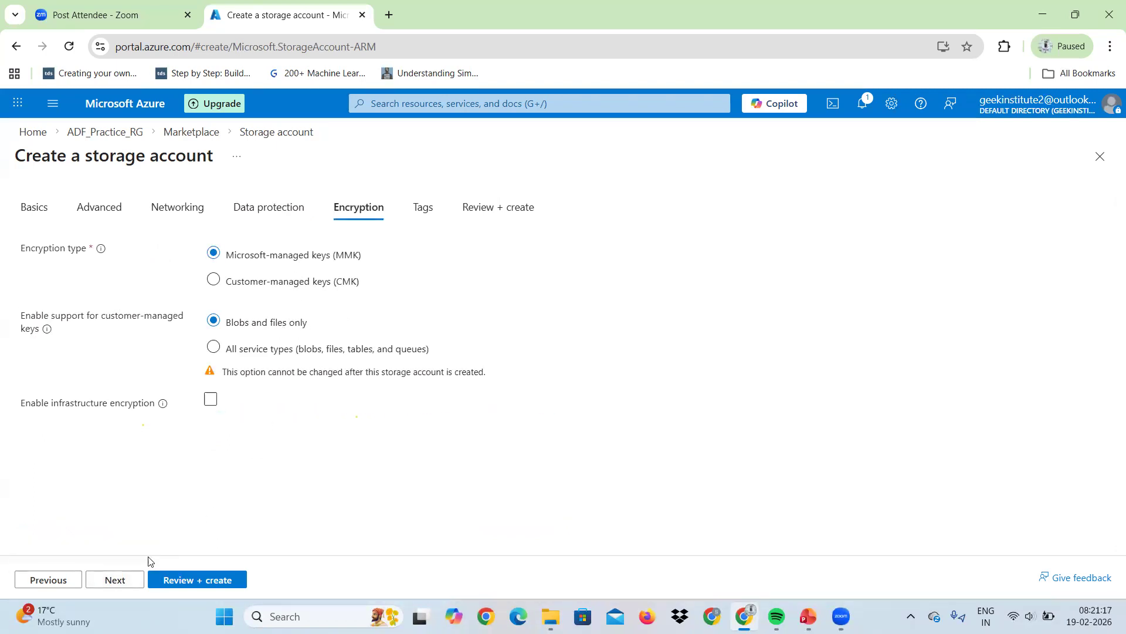
pyautogui.click(125, 580)
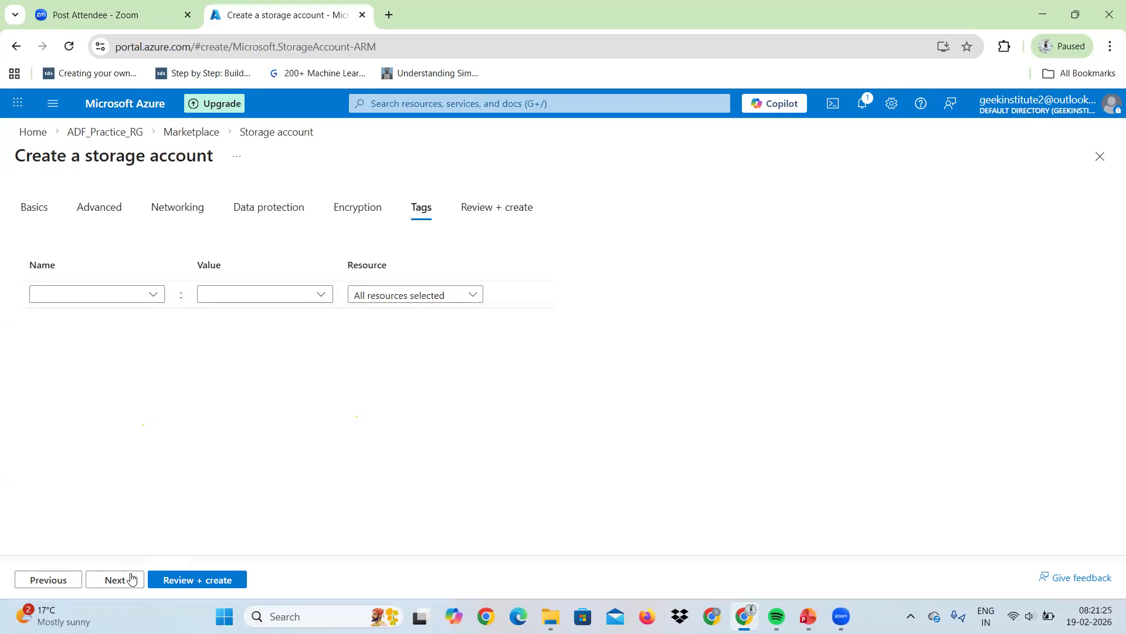
pyautogui.click(116, 587)
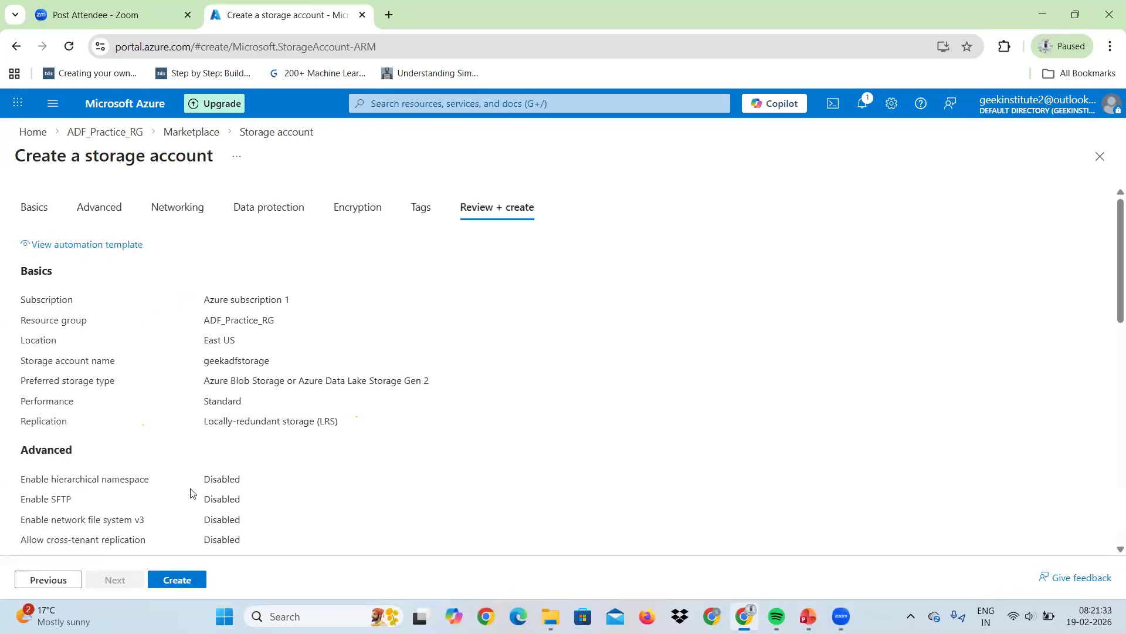
# - Create the geekadfstorage account and open its overview after deployment succeeds
pyautogui.click(177, 580)
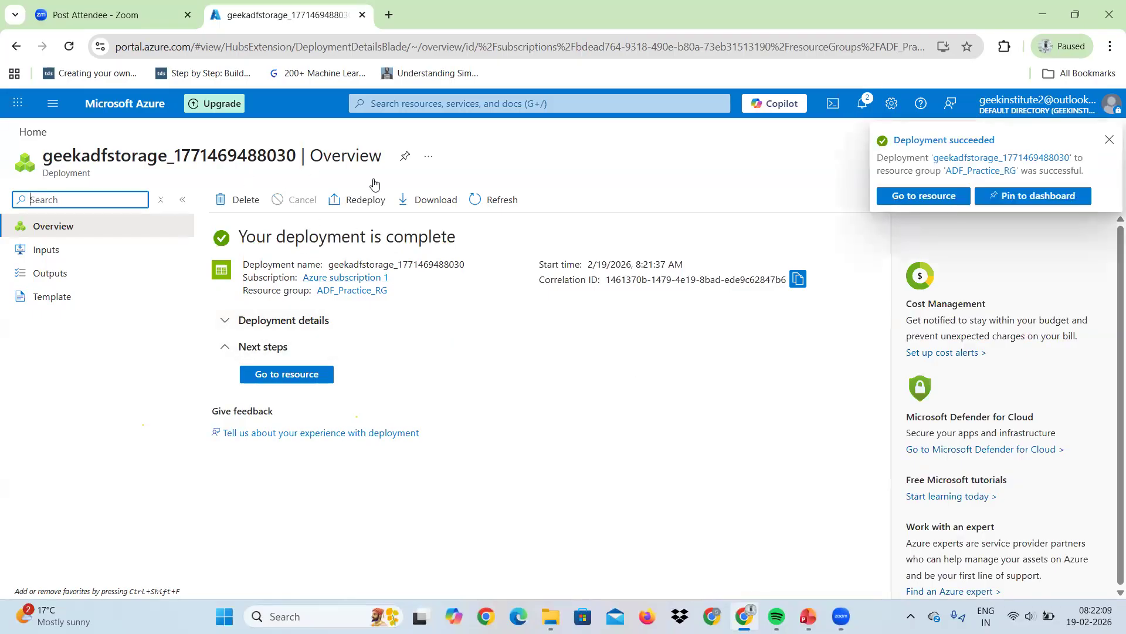
pyautogui.click(941, 196)
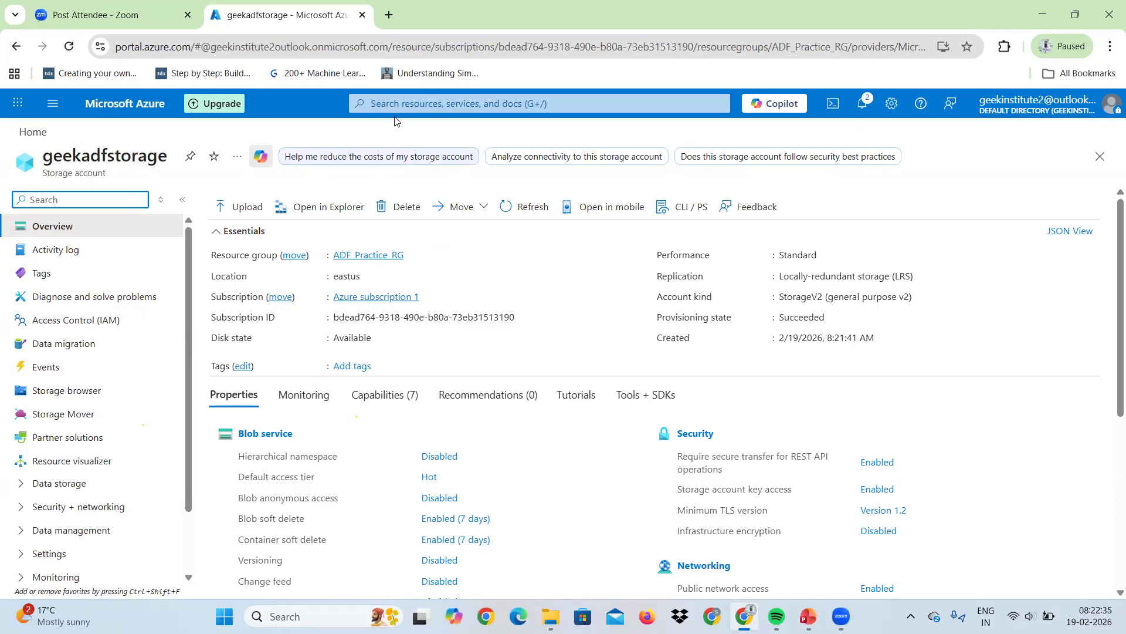
# - Open the Data factories list from the portal search, then reopen the search suggestions
pyautogui.click(409, 103)
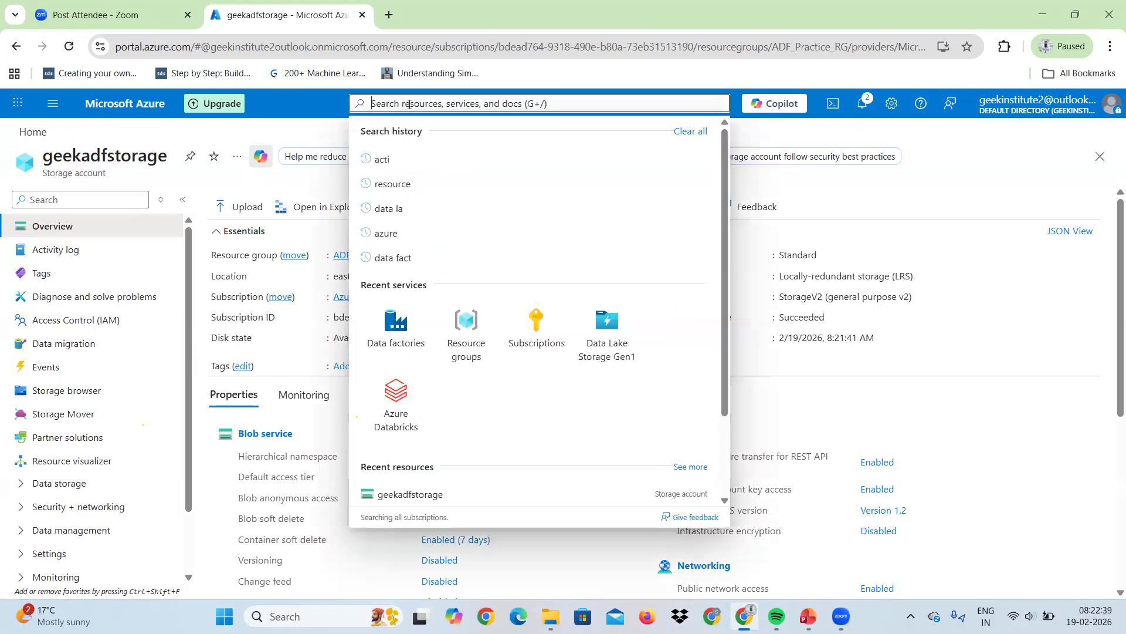
pyautogui.click(393, 332)
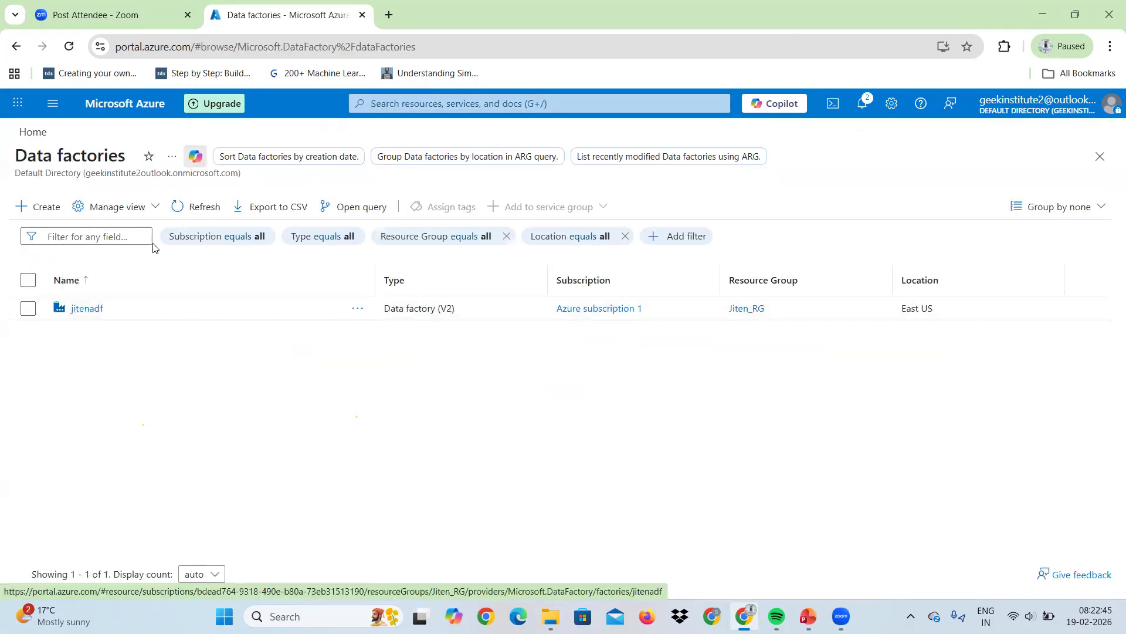
pyautogui.click(387, 101)
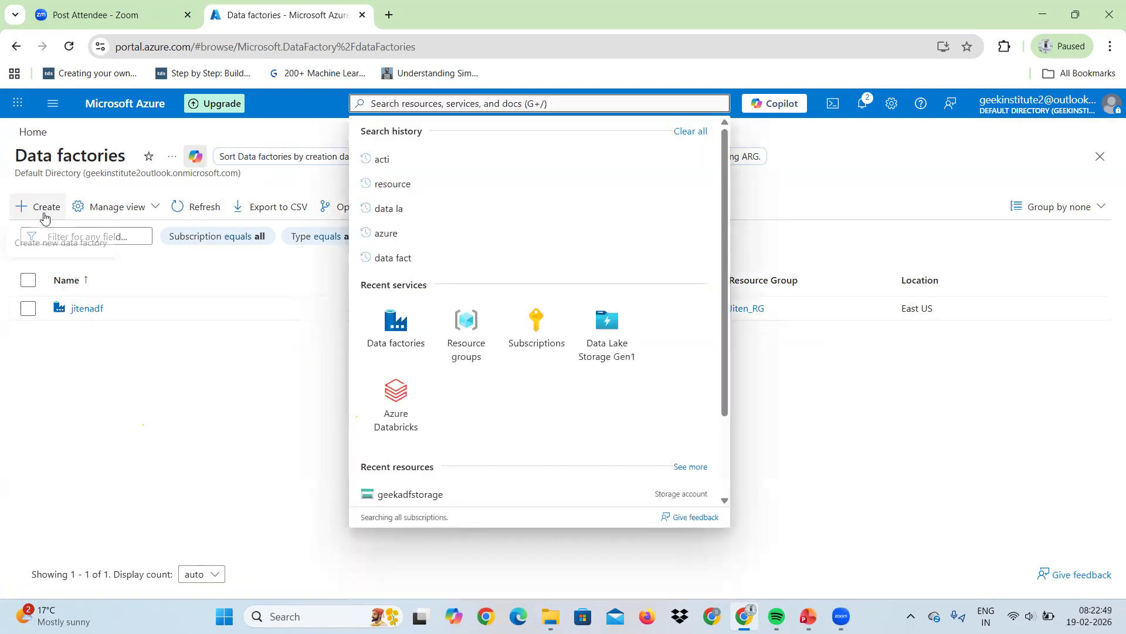
pyautogui.click(136, 399)
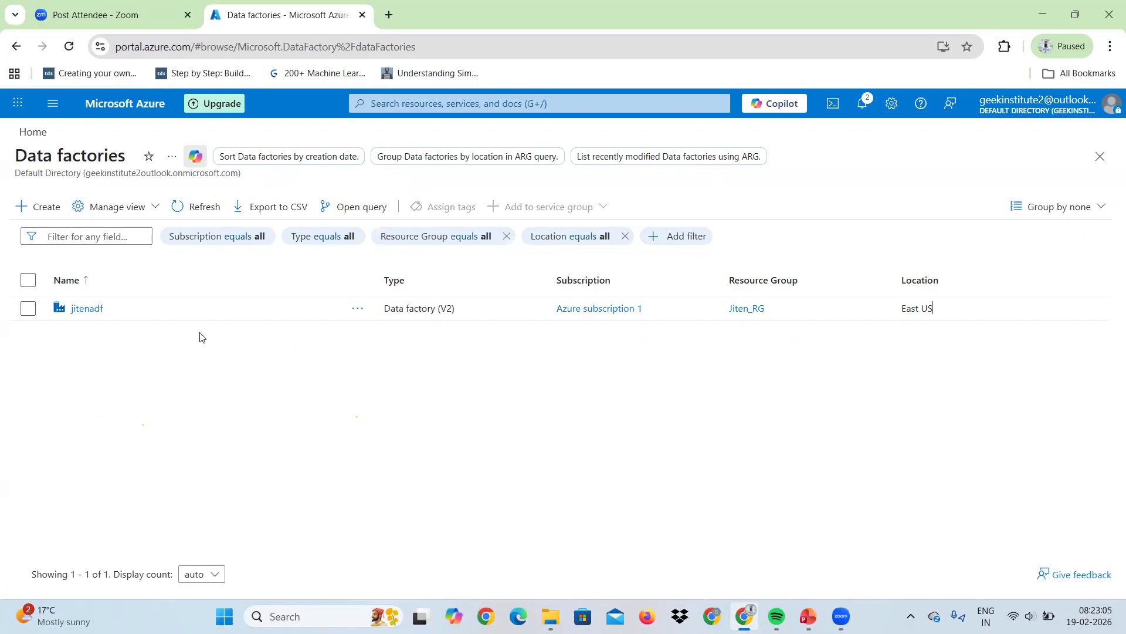
pyautogui.click(427, 109)
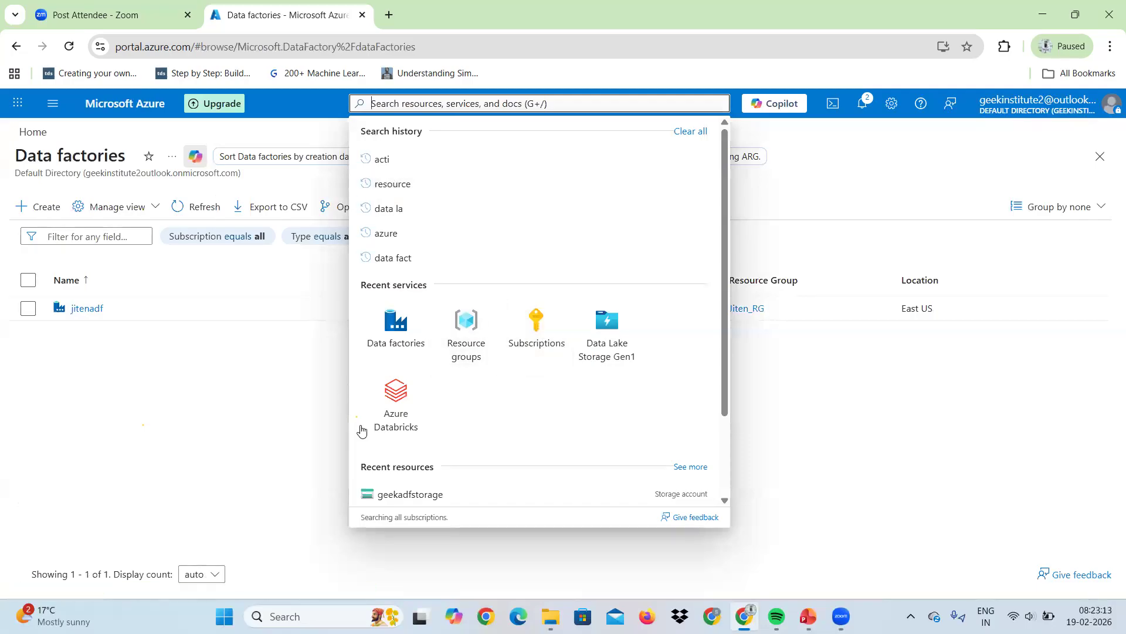
# - Return to geekadfstorage and open its Containers list under Data storage
pyautogui.click(414, 497)
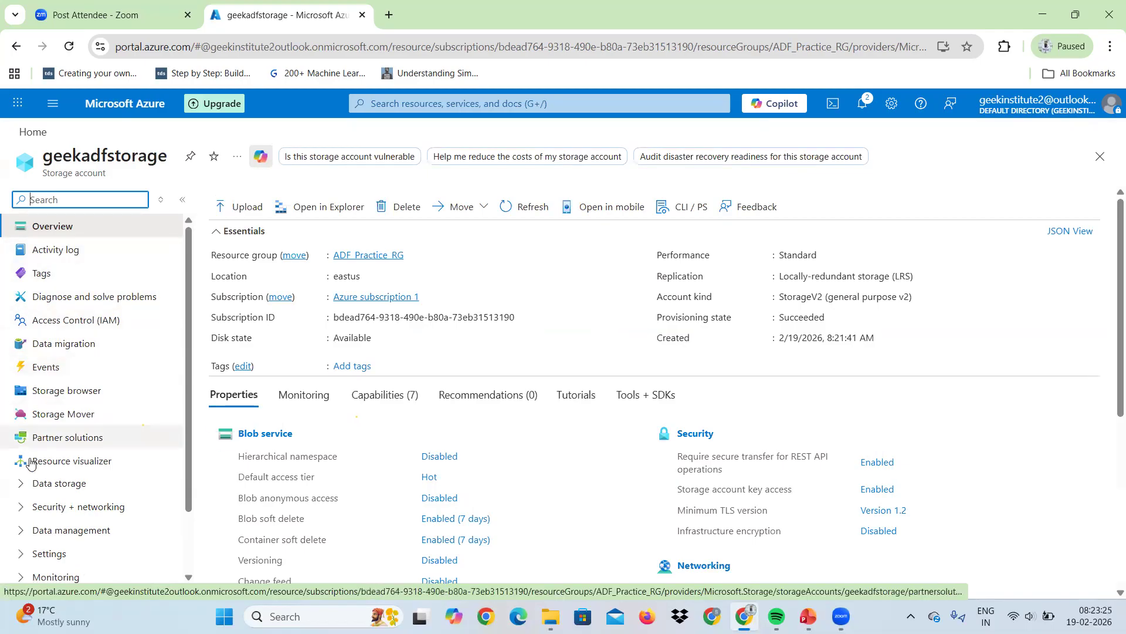
pyautogui.click(24, 488)
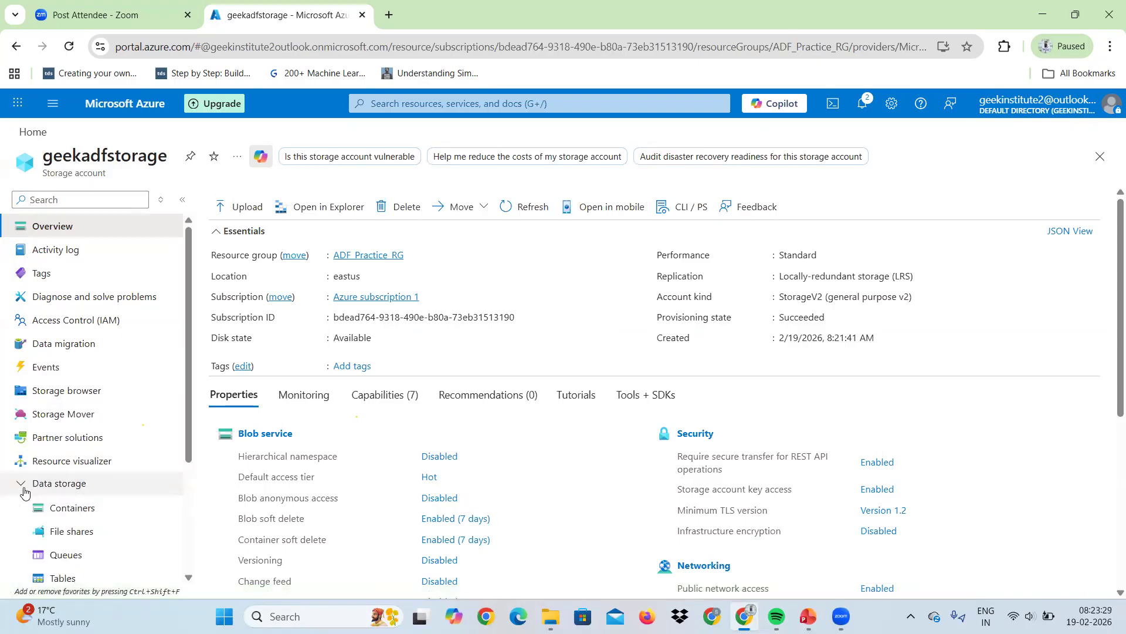
pyautogui.scroll(-1, 191, 474)
pyautogui.scroll(-2, 190, 473)
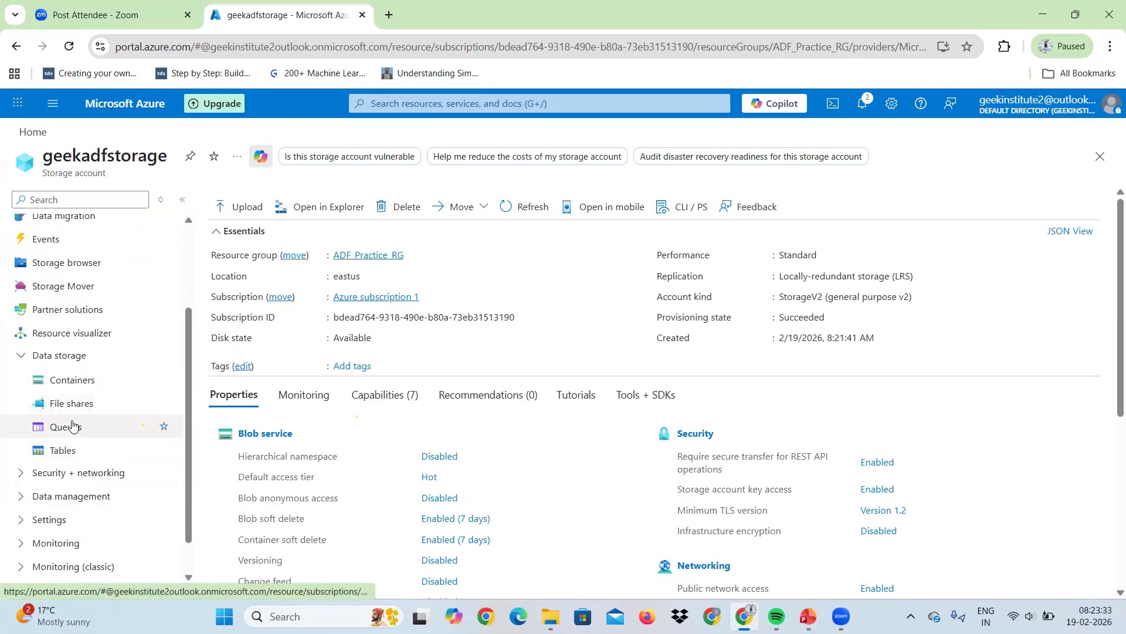
pyautogui.click(81, 384)
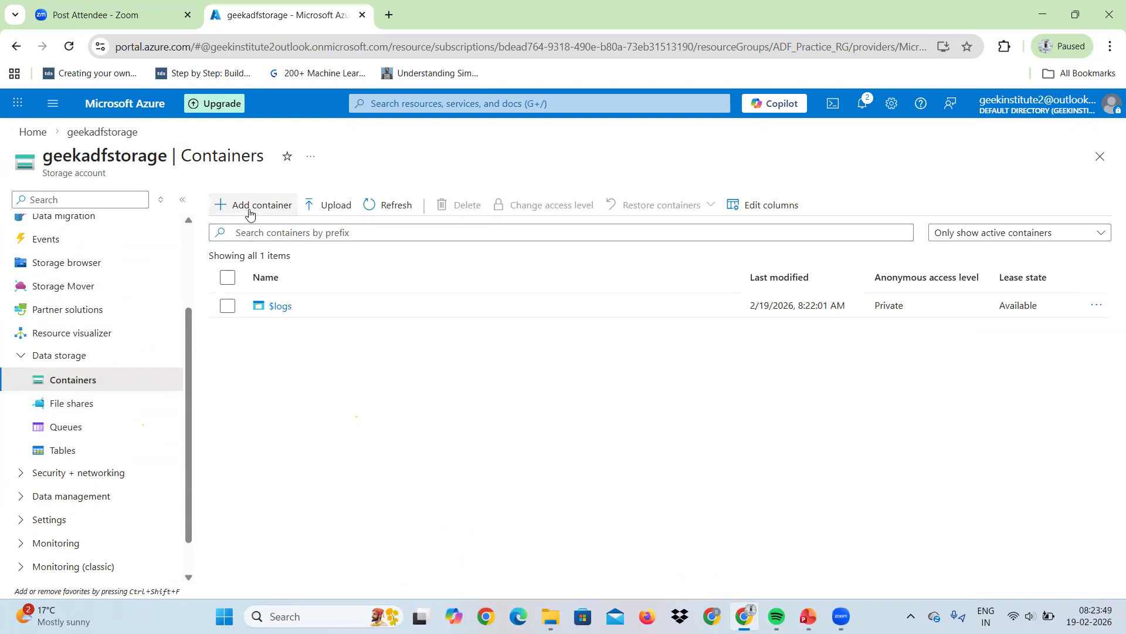
# - Add a private container named 'source' in lowercase and dismiss the creation notification
pyautogui.click(250, 212)
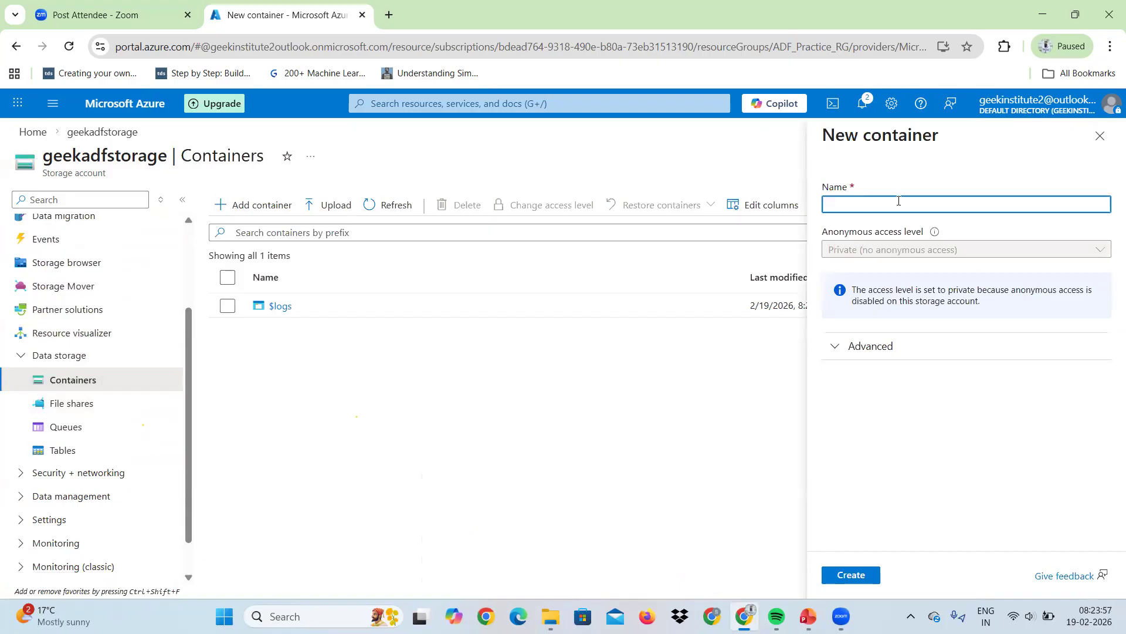
pyautogui.write('Source')
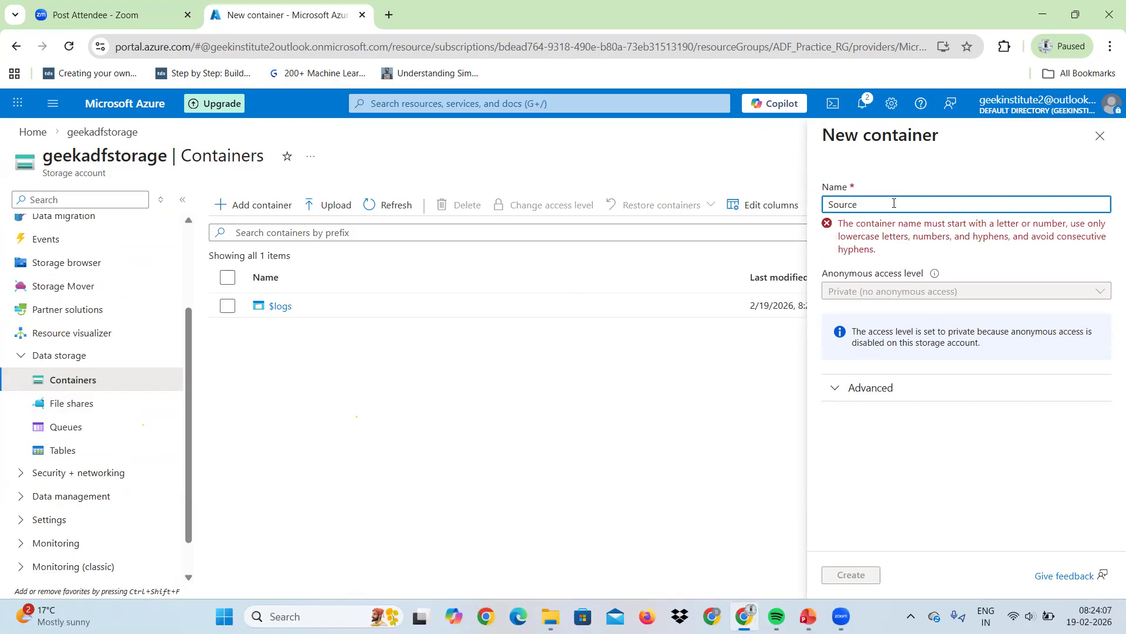
pyautogui.doubleClick(836, 207)
pyautogui.write('source')
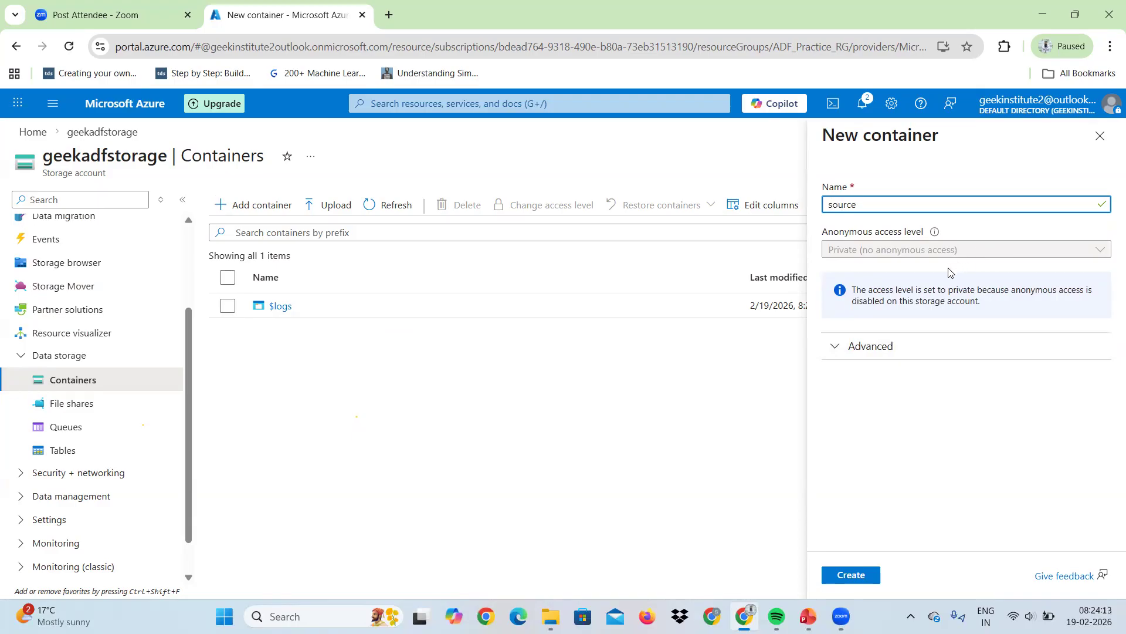
pyautogui.click(860, 350)
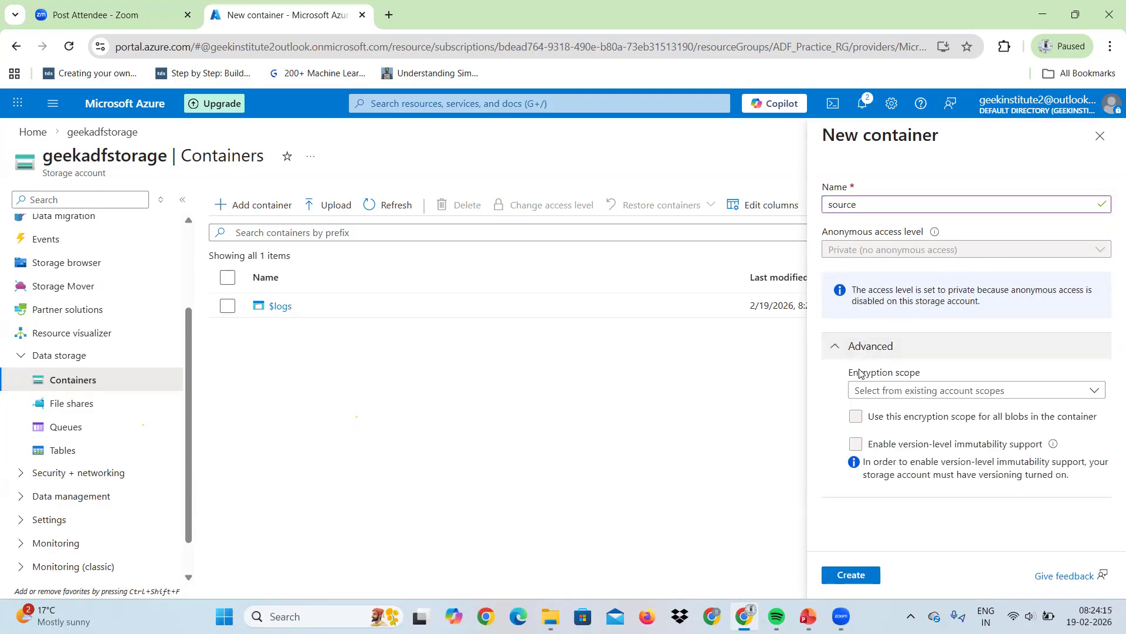
pyautogui.click(853, 574)
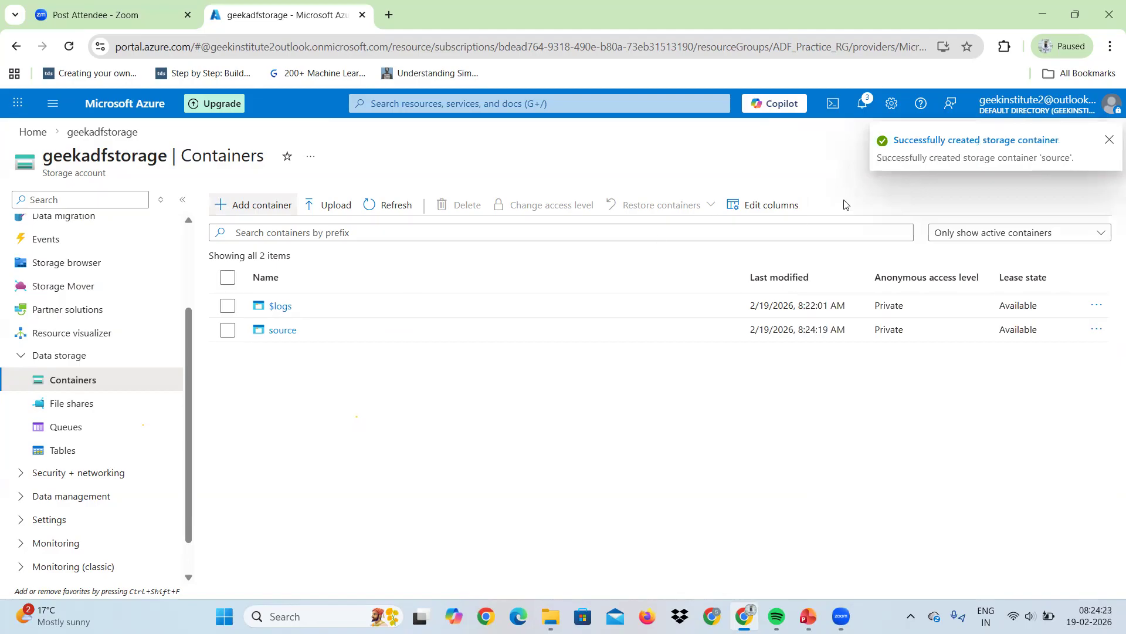
pyautogui.click(1109, 139)
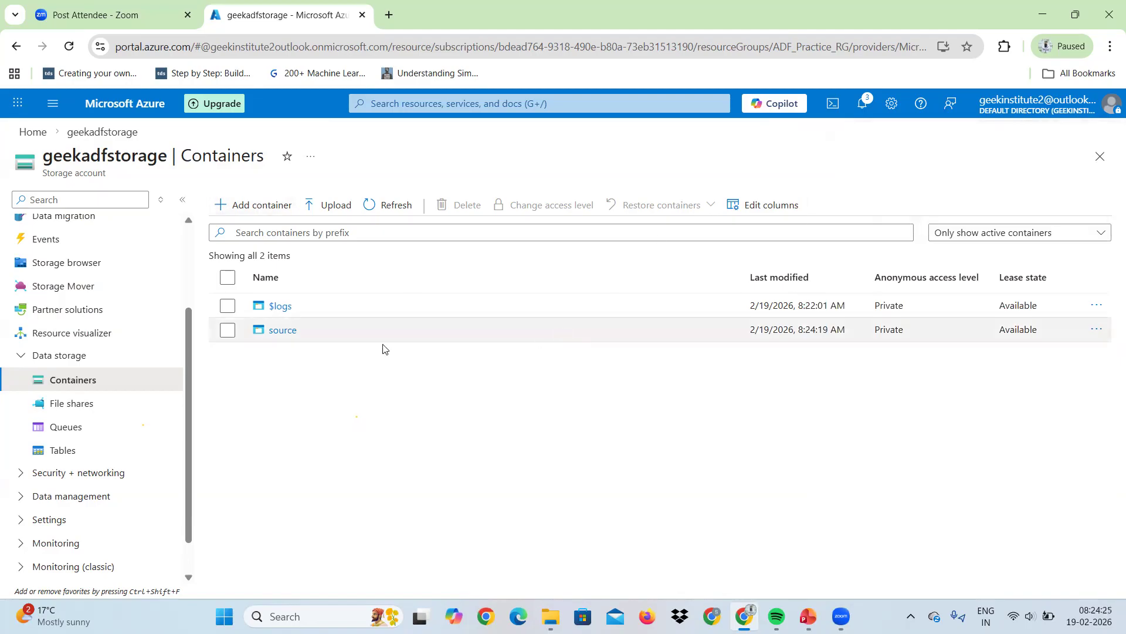
# - Open the empty source container and start Add Directory, cancelling once before reopening it
pyautogui.click(278, 335)
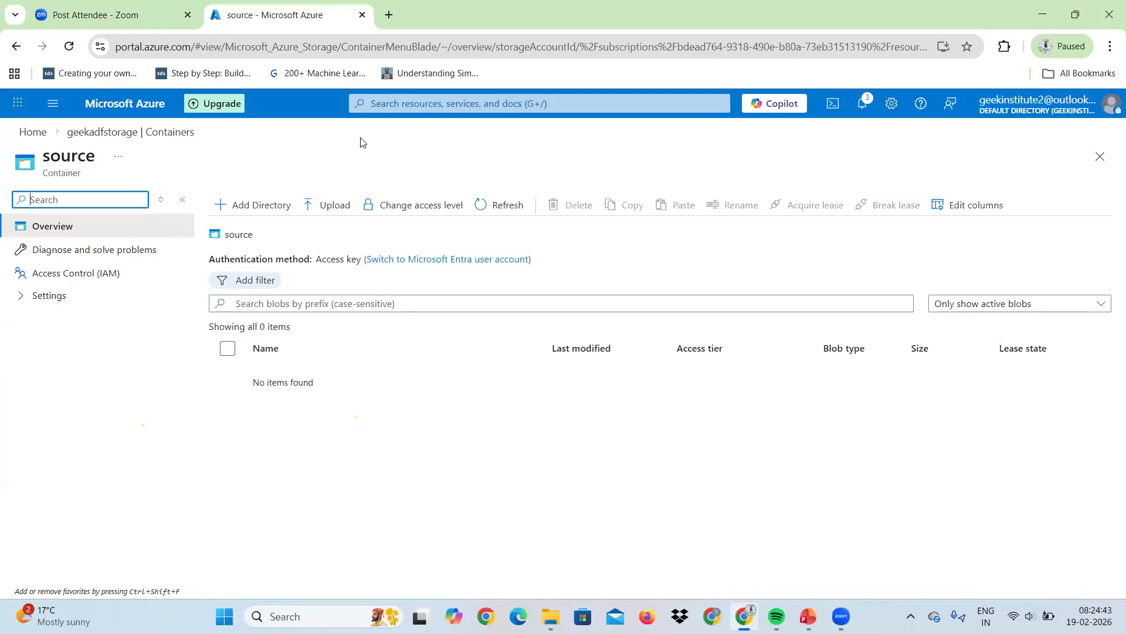
pyautogui.click(247, 203)
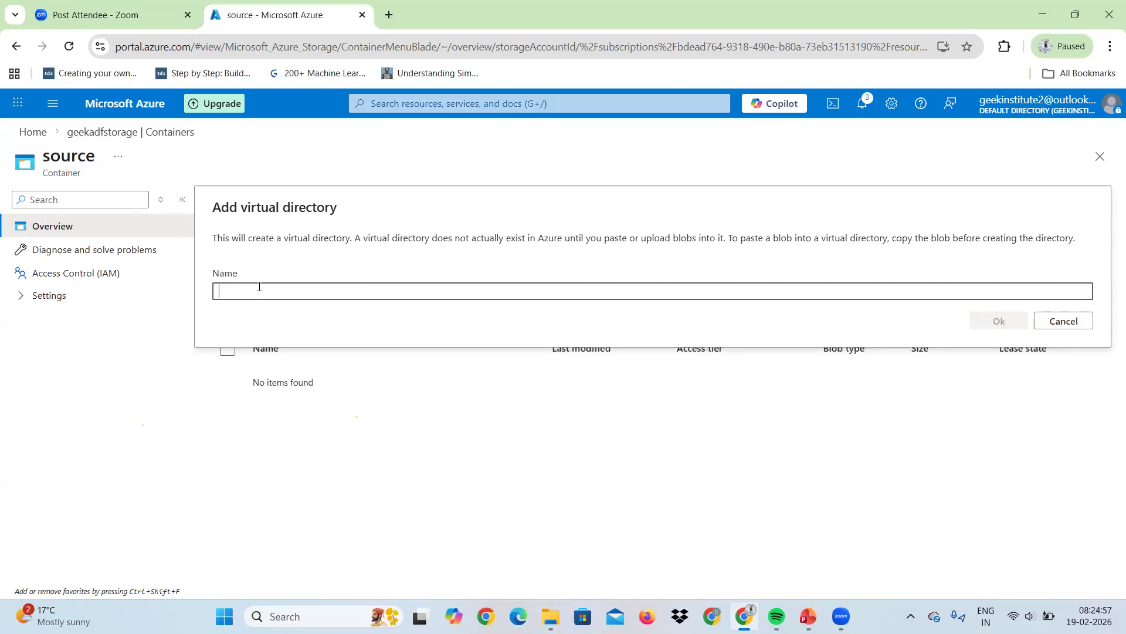
pyautogui.click(1063, 324)
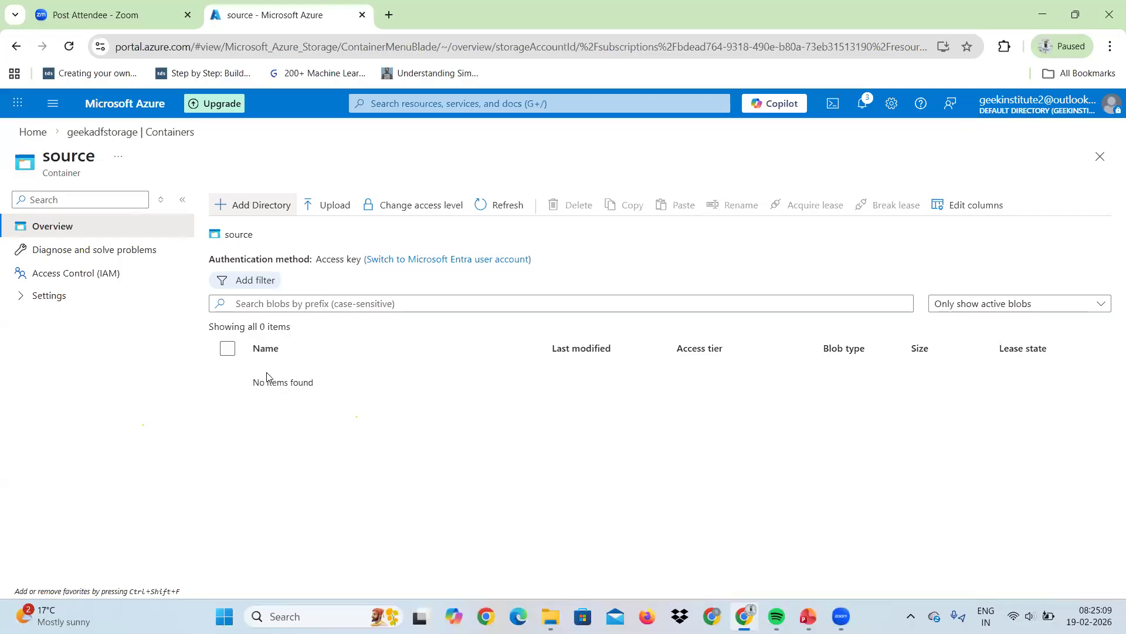
pyautogui.click(253, 206)
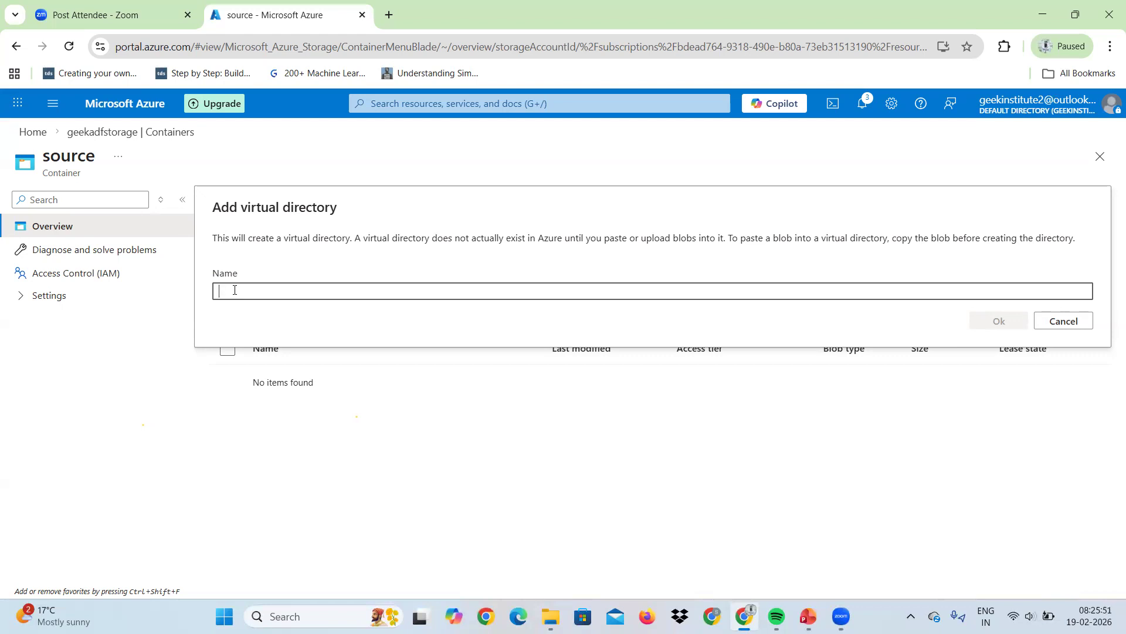
# - Name the new virtual directory input_csv_file and confirm it
pyautogui.write('csv_file')
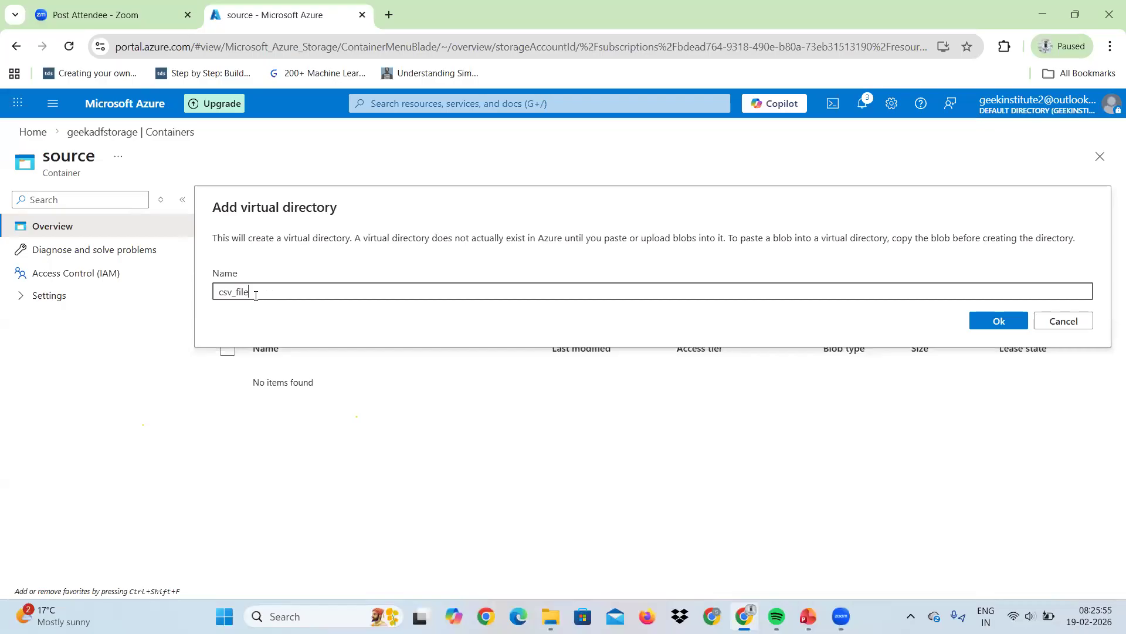
pyautogui.click(218, 292)
pyautogui.write('inpuyt_')
pyautogui.press('BackSpace')
pyautogui.click(999, 321)
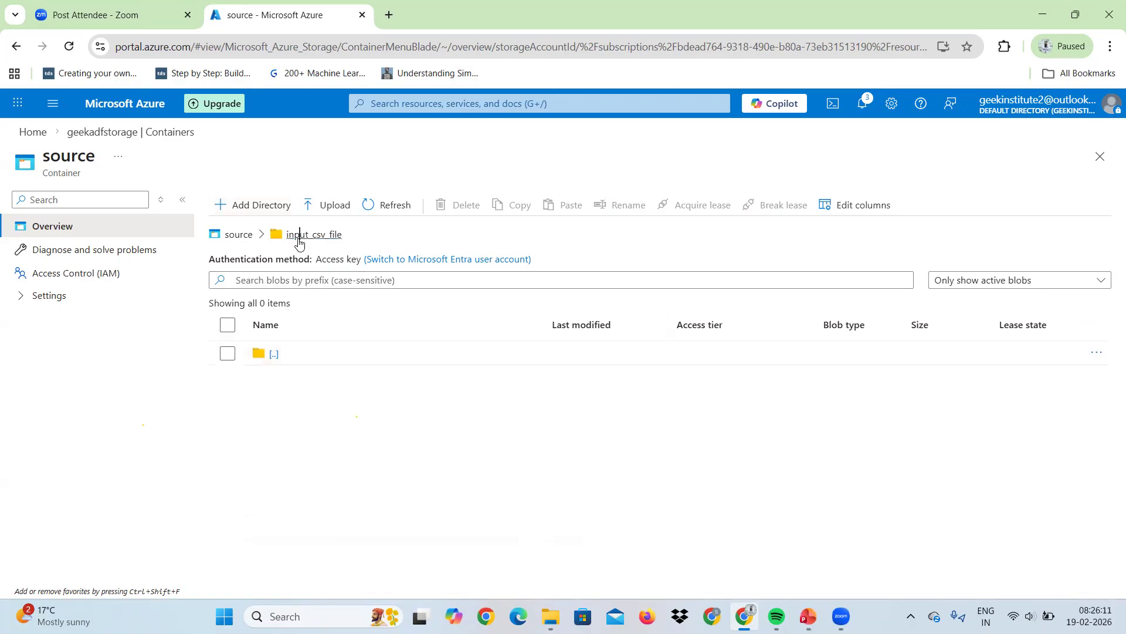
# - Return to the source container root, reload the listing, and cancel a new directory dialog
pyautogui.click(247, 235)
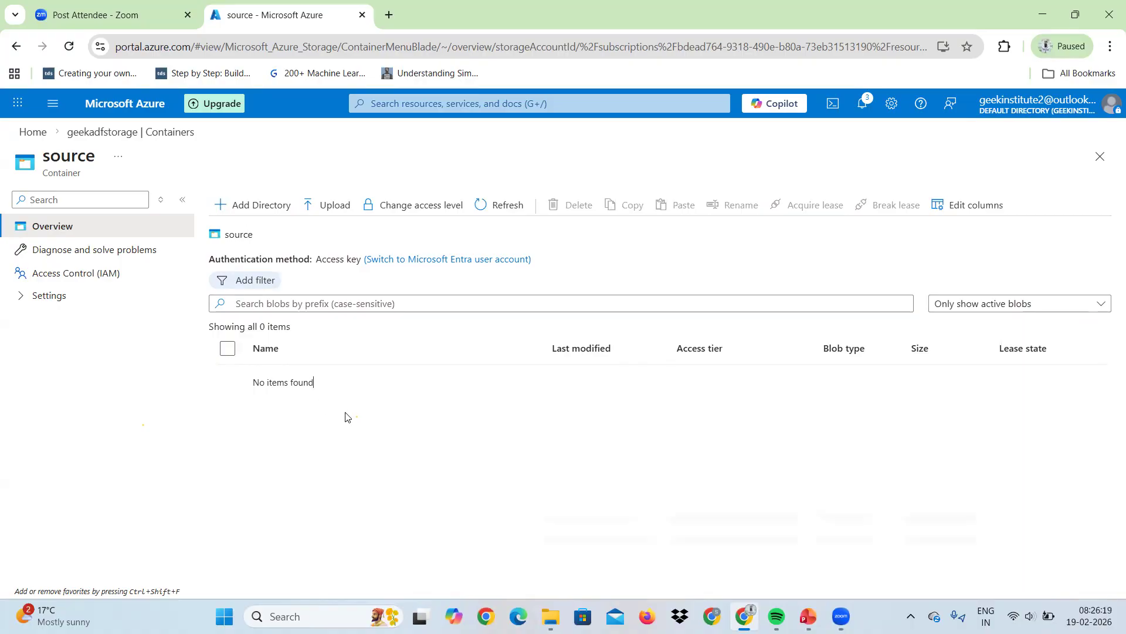
pyautogui.click(65, 48)
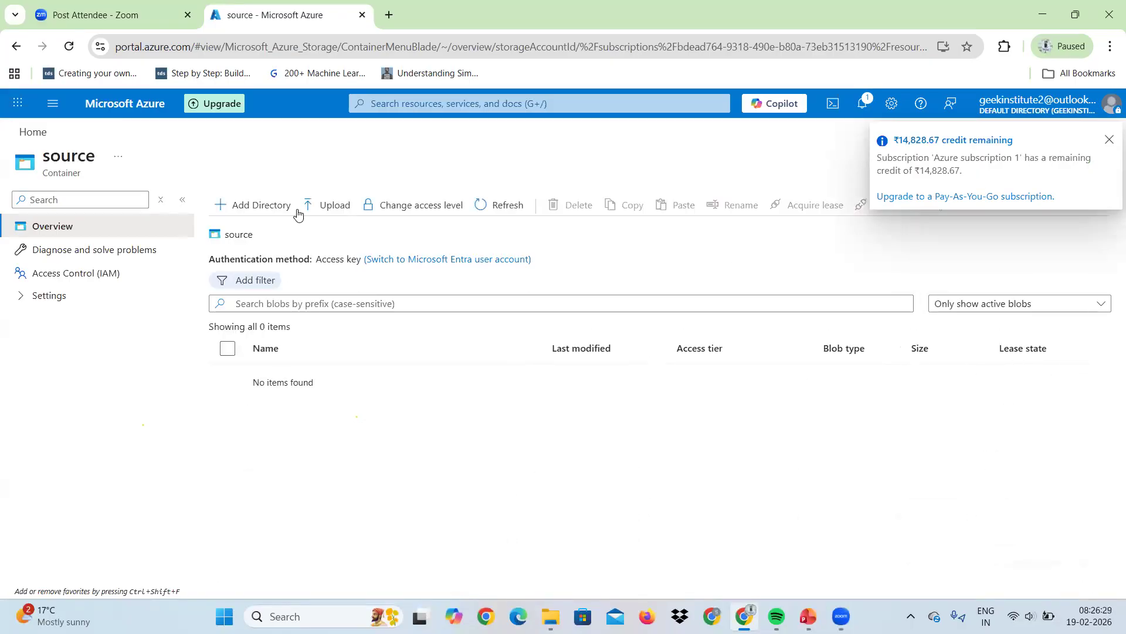
pyautogui.click(243, 237)
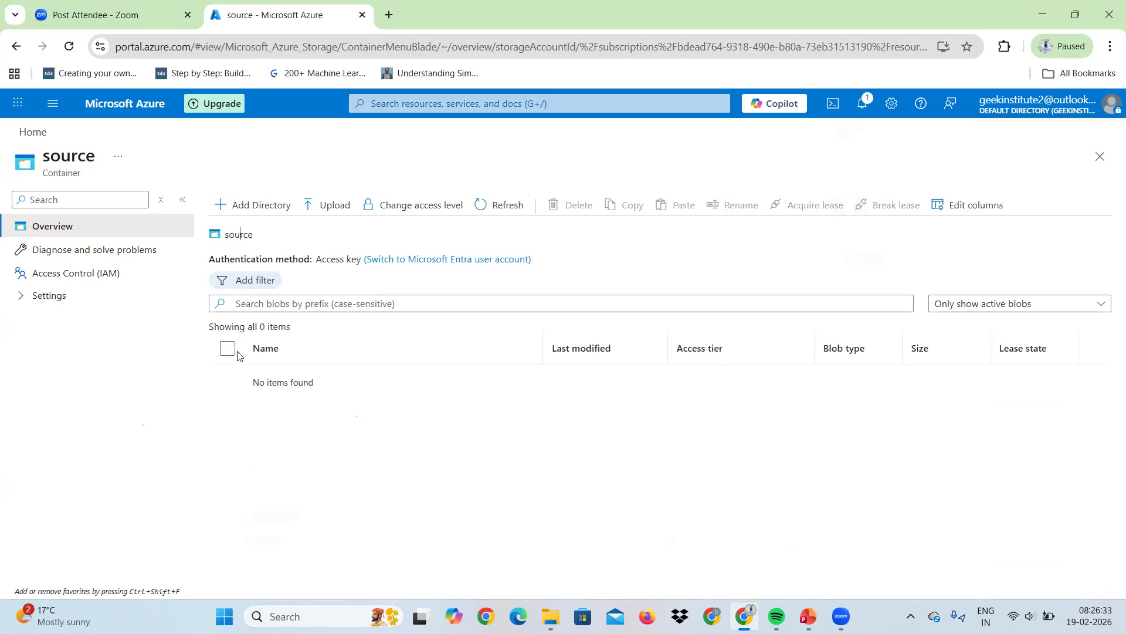
pyautogui.click(268, 211)
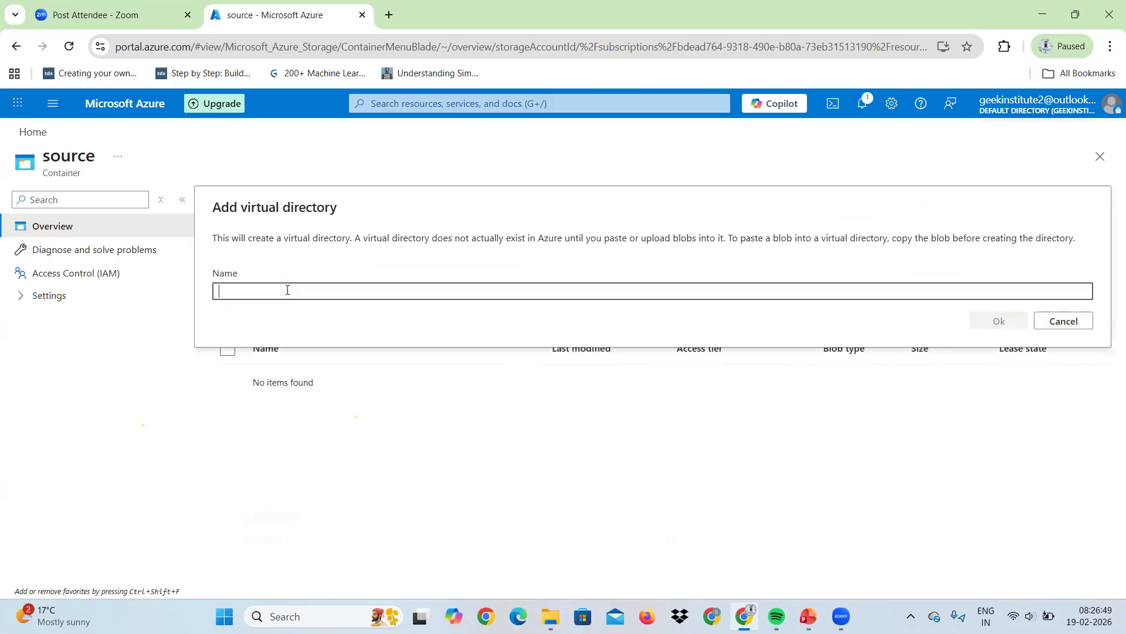
pyautogui.click(1068, 327)
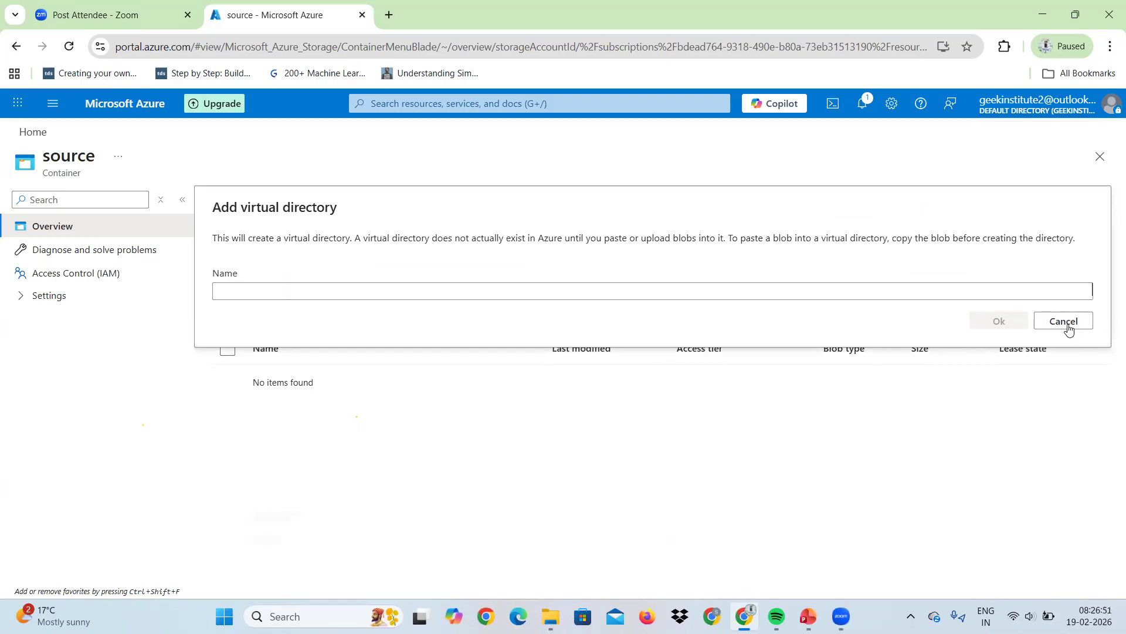
pyautogui.click(1067, 328)
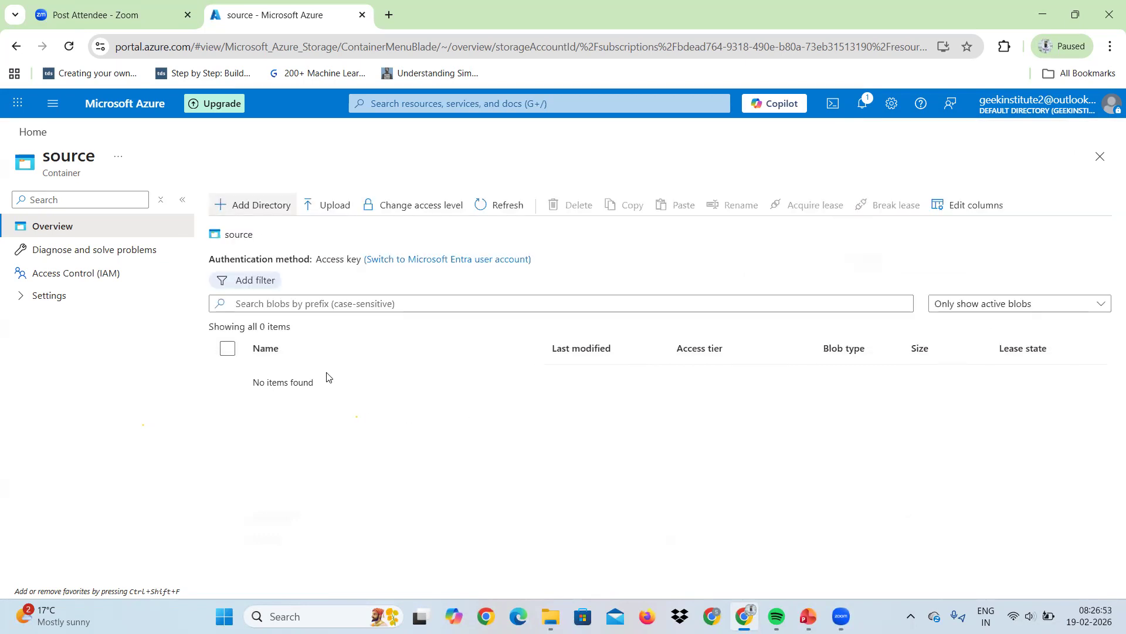
# - Upload emp_4.csv from Downloads into the source container, then reopen Add Directory
pyautogui.click(328, 205)
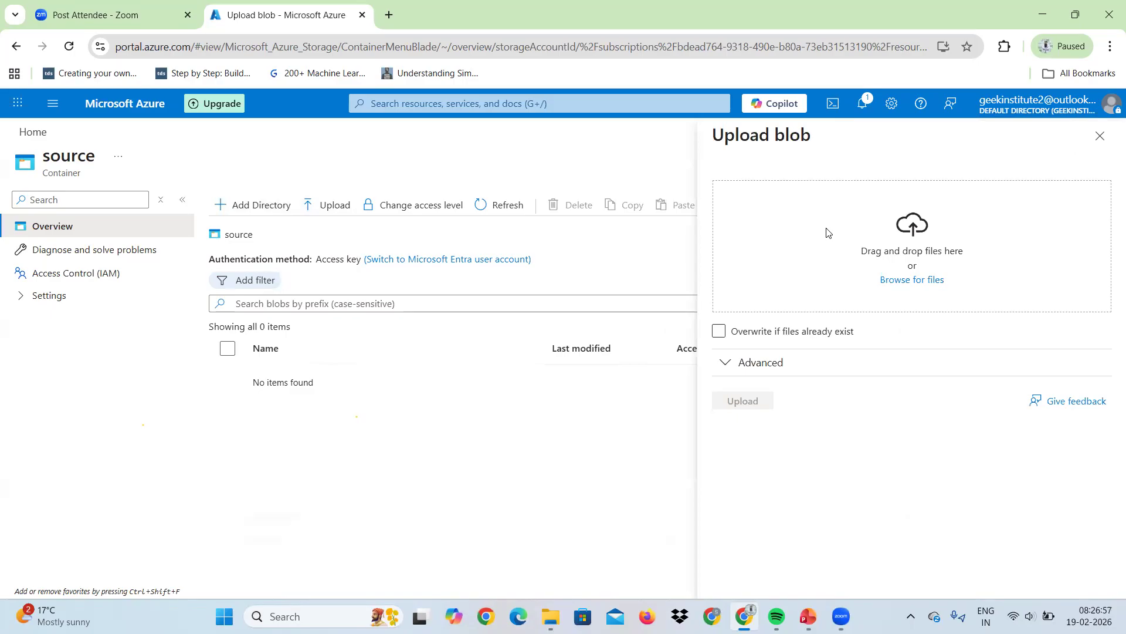
pyautogui.click(907, 282)
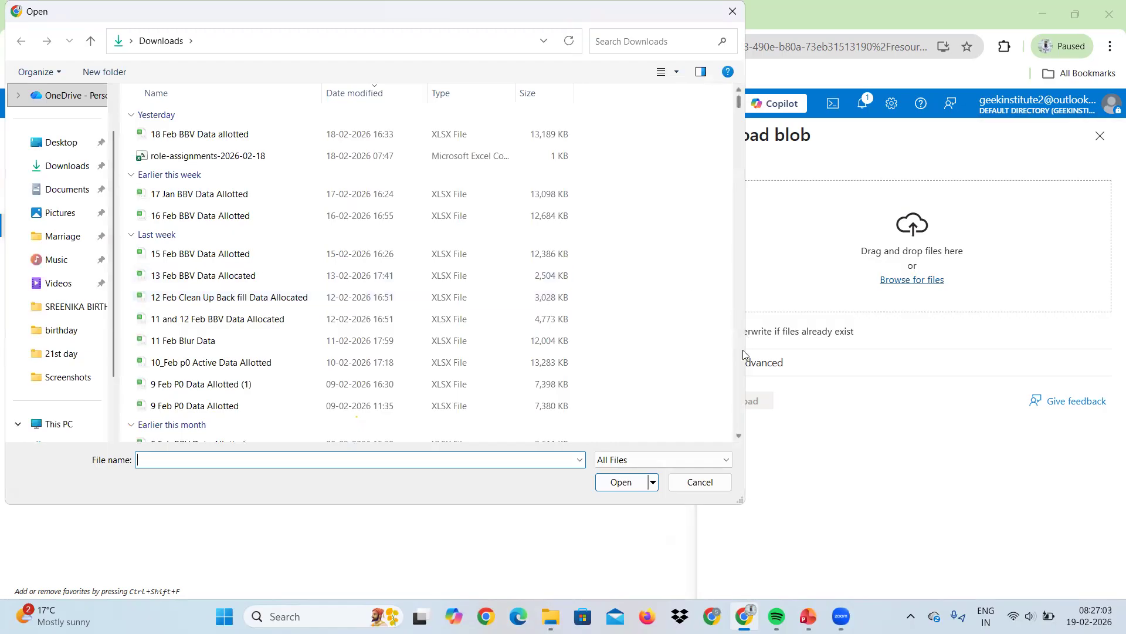
pyautogui.scroll(-10, 743, 354)
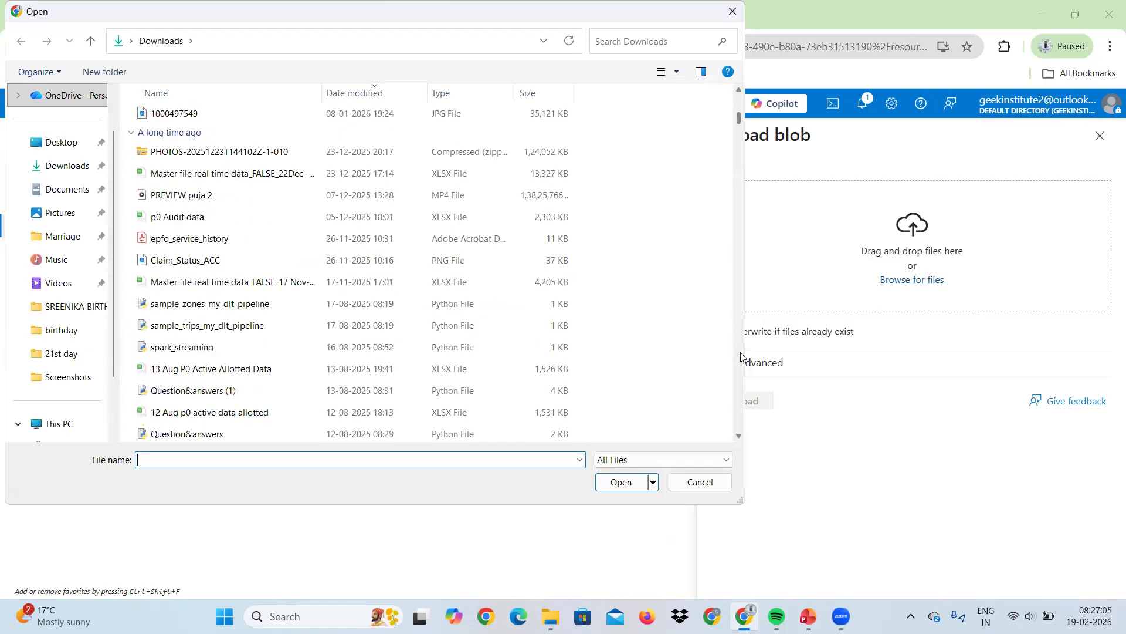
pyautogui.scroll(-5, 742, 356)
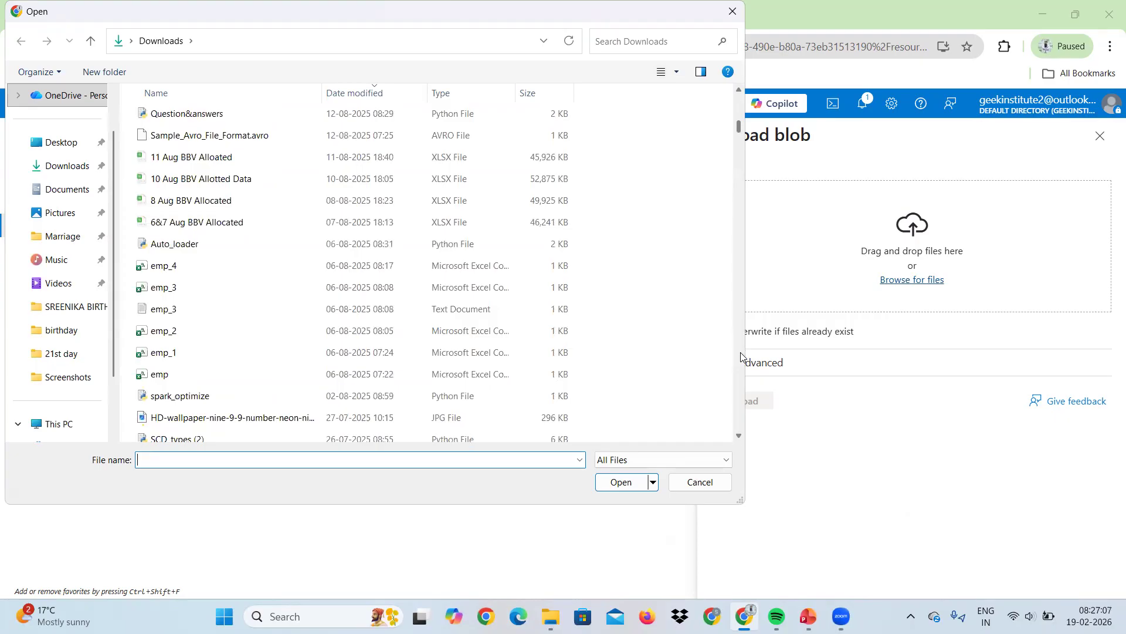
pyautogui.click(232, 268)
pyautogui.click(626, 487)
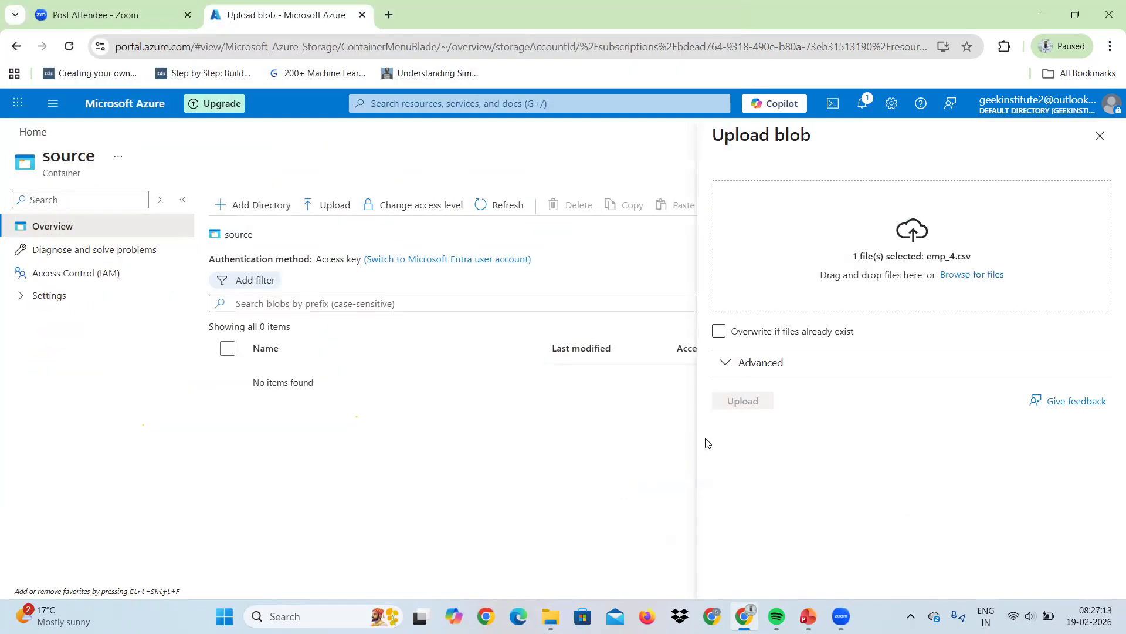
pyautogui.click(750, 404)
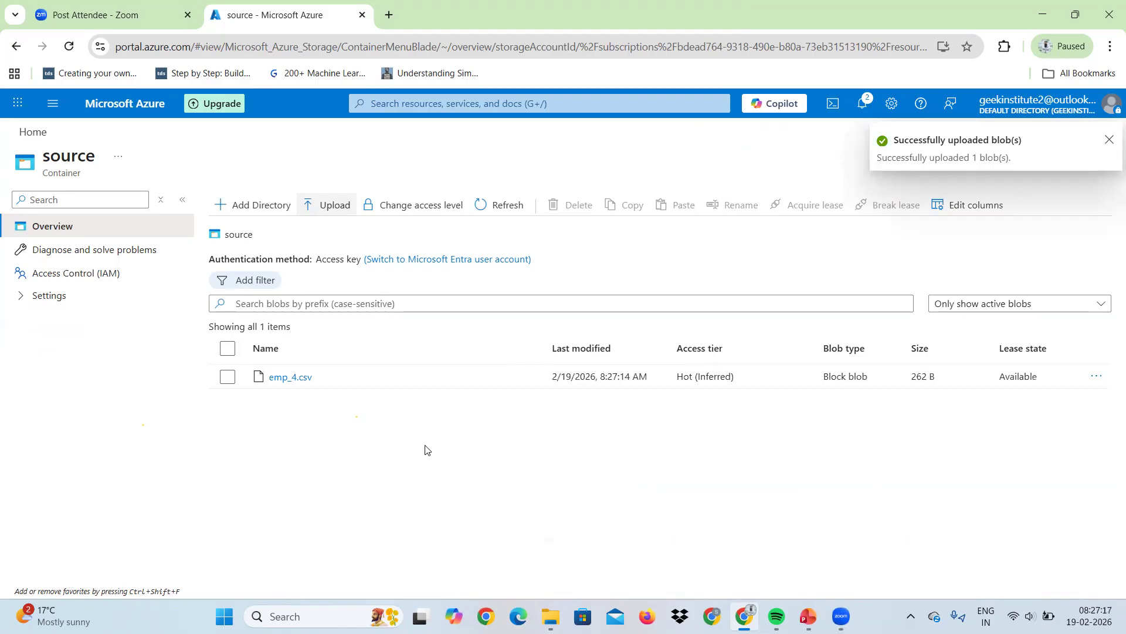
pyautogui.click(258, 205)
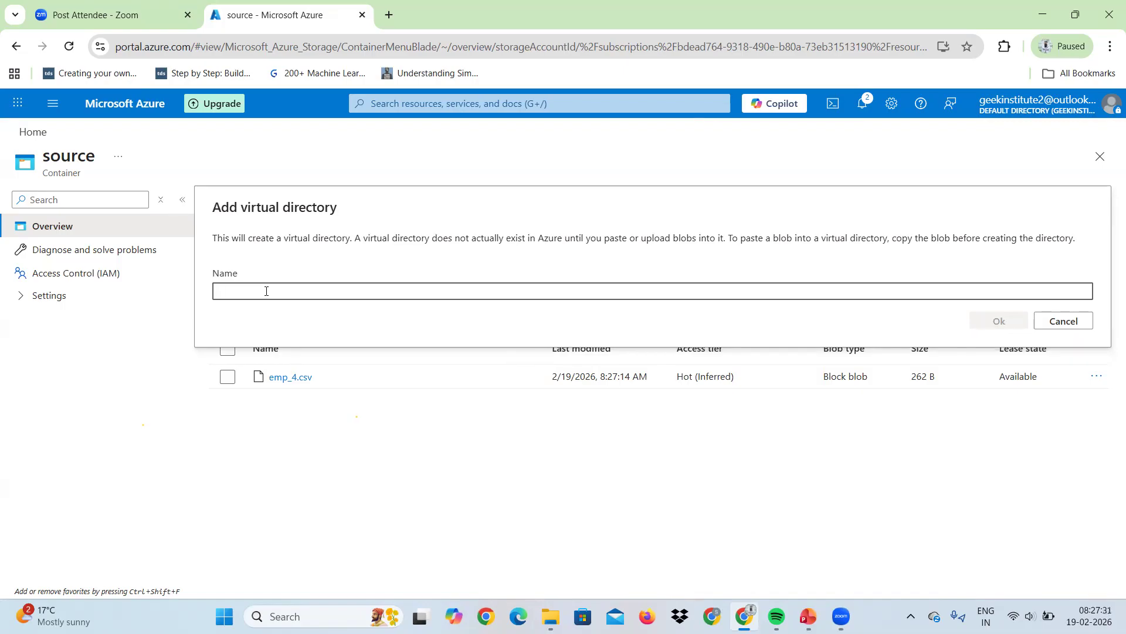
# - Create the input_csv_file directory in the source container
pyautogui.write('csv')
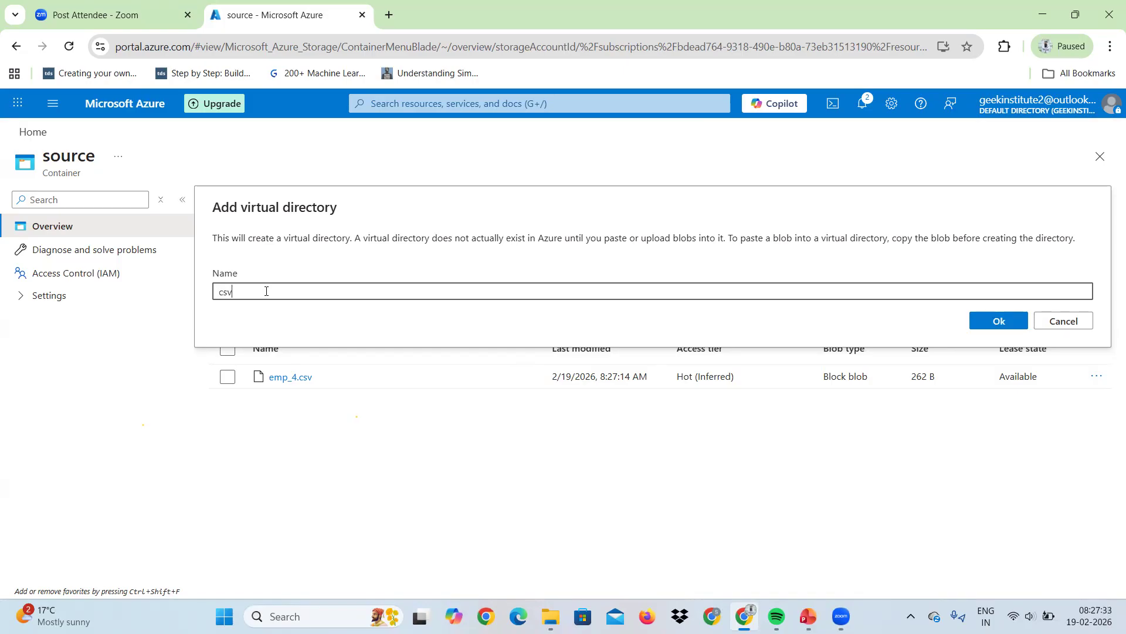
pyautogui.press('BackSpace')
pyautogui.press('BackSpace')
pyautogui.press('BackSpace')
pyautogui.write('inpo')
pyautogui.press('BackSpace')
pyautogui.write('ut_csv_file')
pyautogui.click(992, 322)
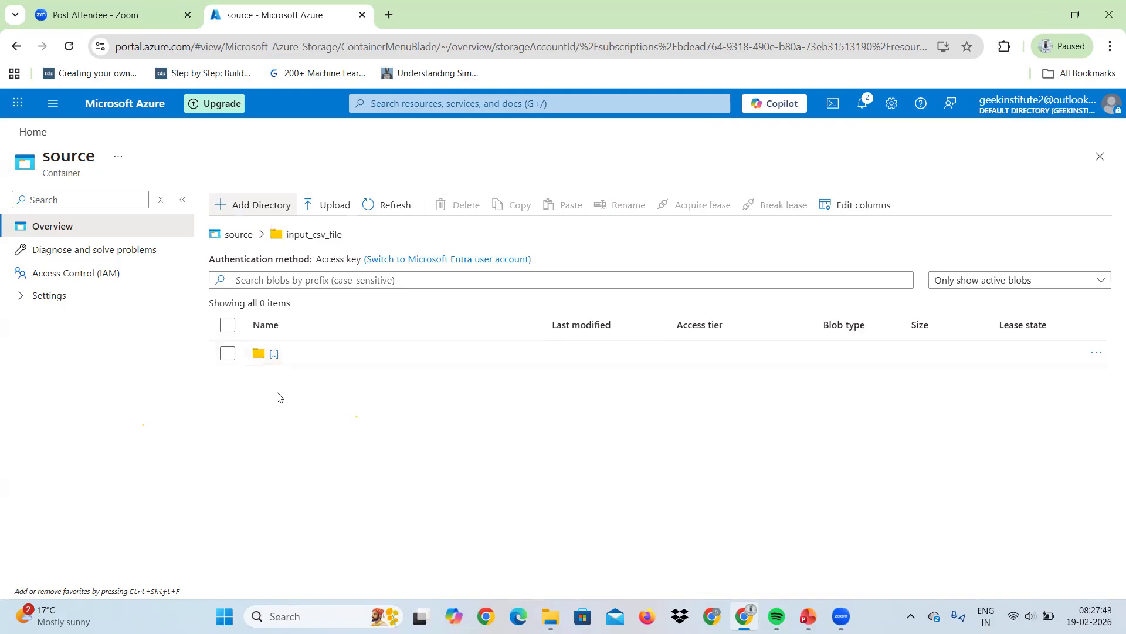
# - Upload emp_2.csv into the input_csv_file folder
pyautogui.click(327, 205)
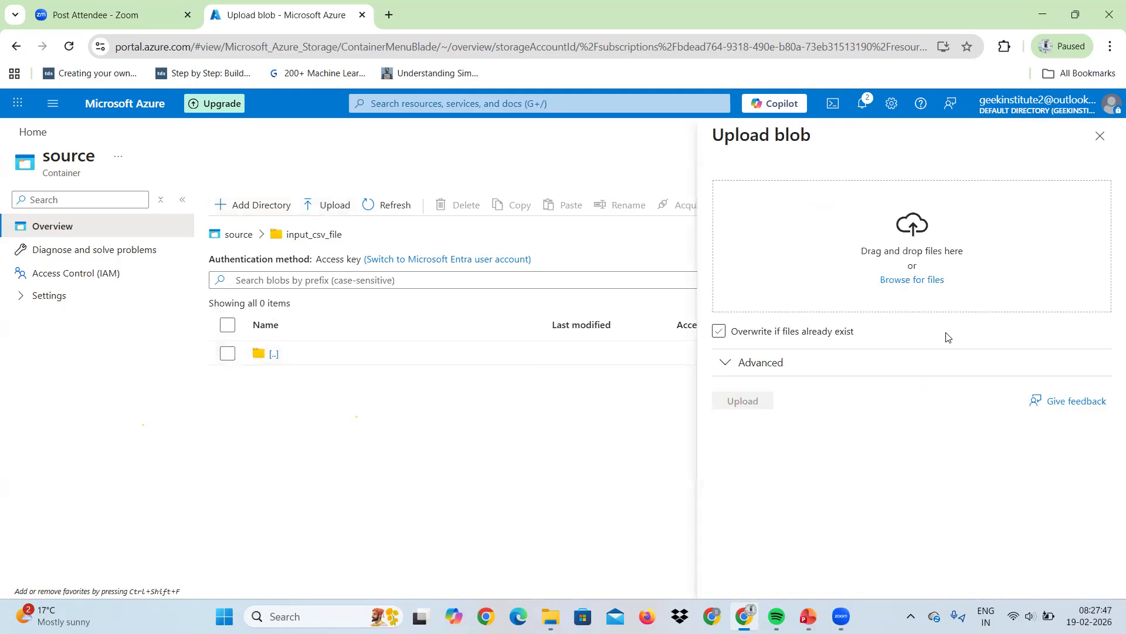
pyautogui.click(914, 280)
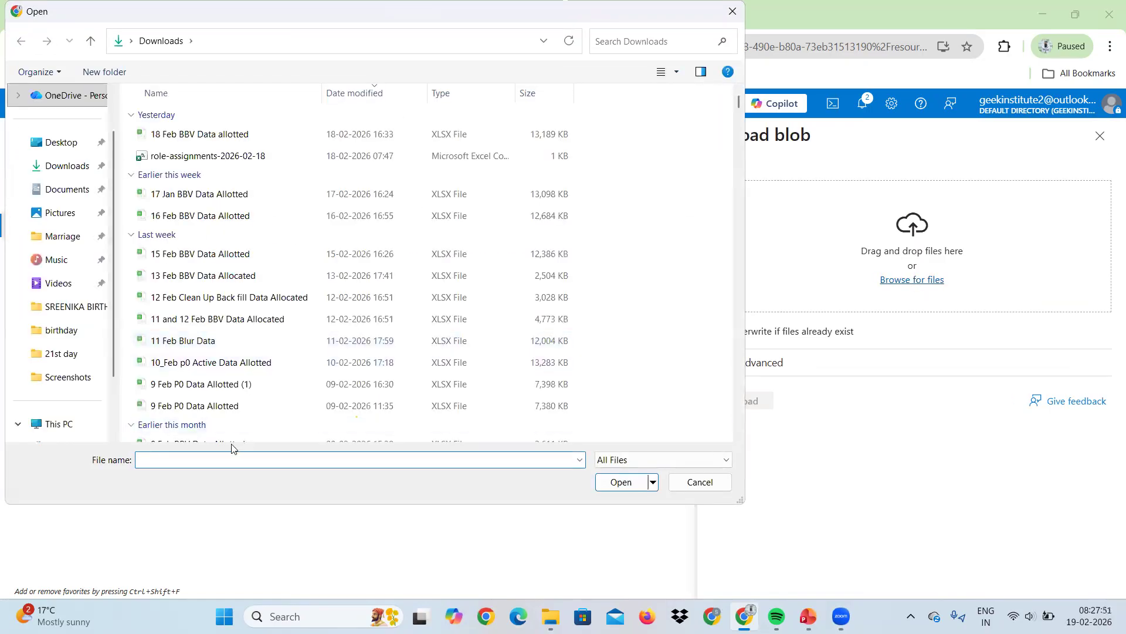
pyautogui.write('emp_2.csv')
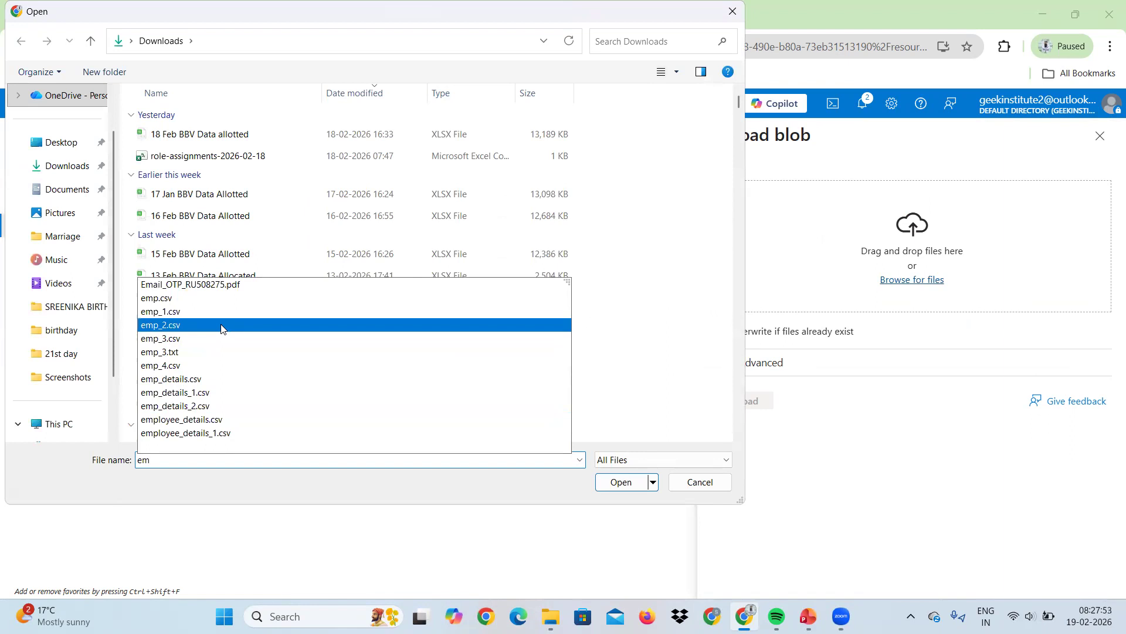
pyautogui.click(221, 327)
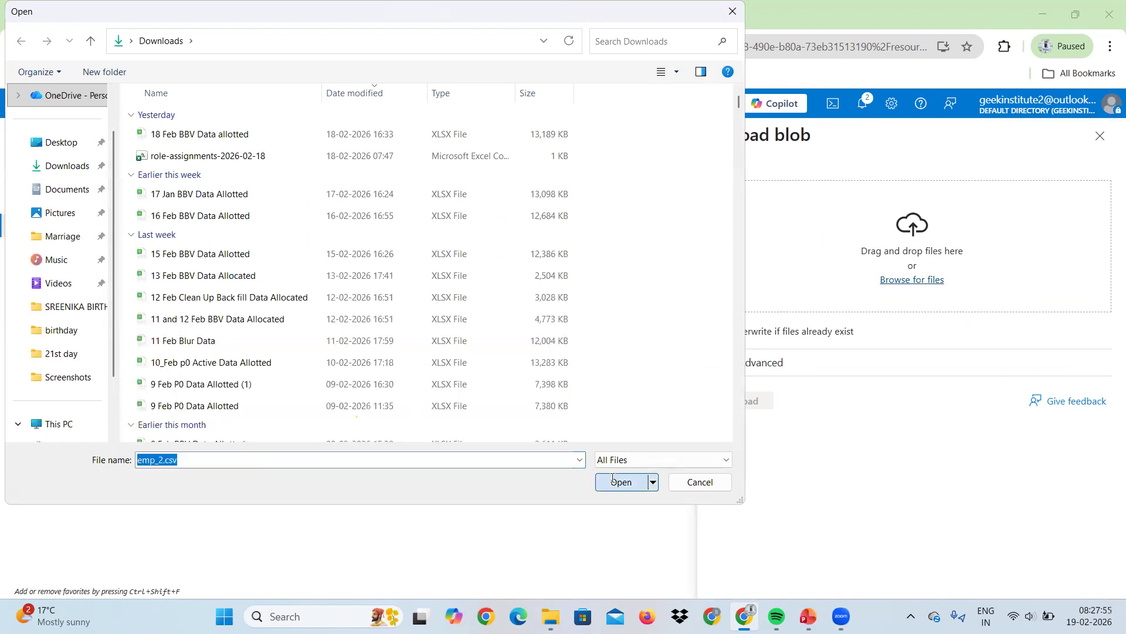
pyautogui.click(613, 480)
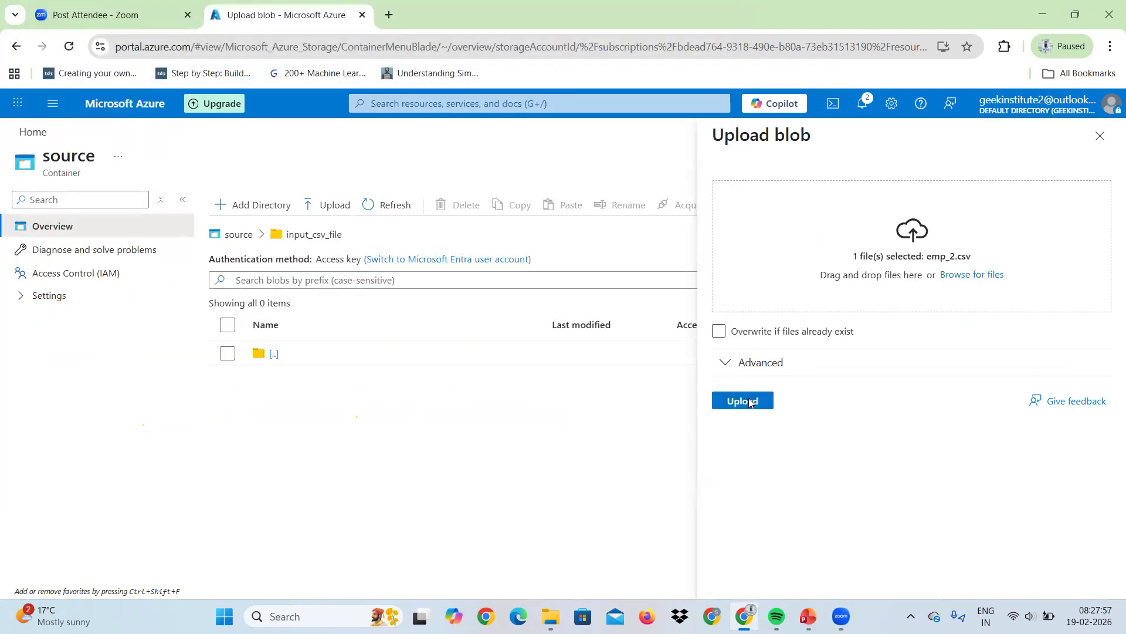
pyautogui.click(749, 401)
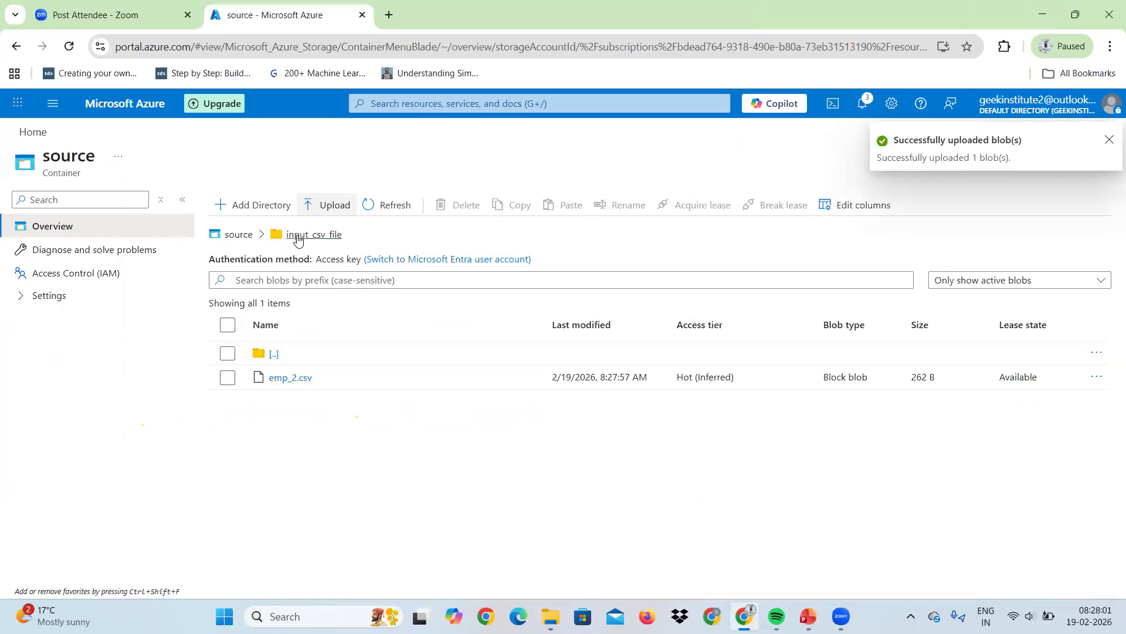
# - Delete emp_4.csv from the source container root, then open the input_csv_file folder
pyautogui.click(242, 238)
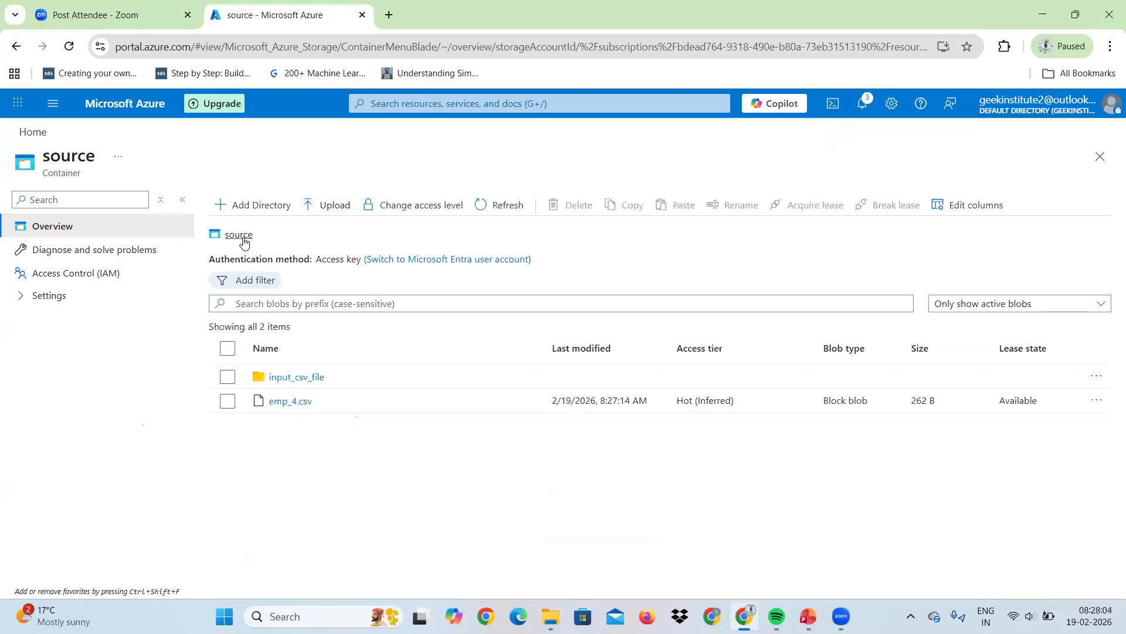
pyautogui.click(228, 402)
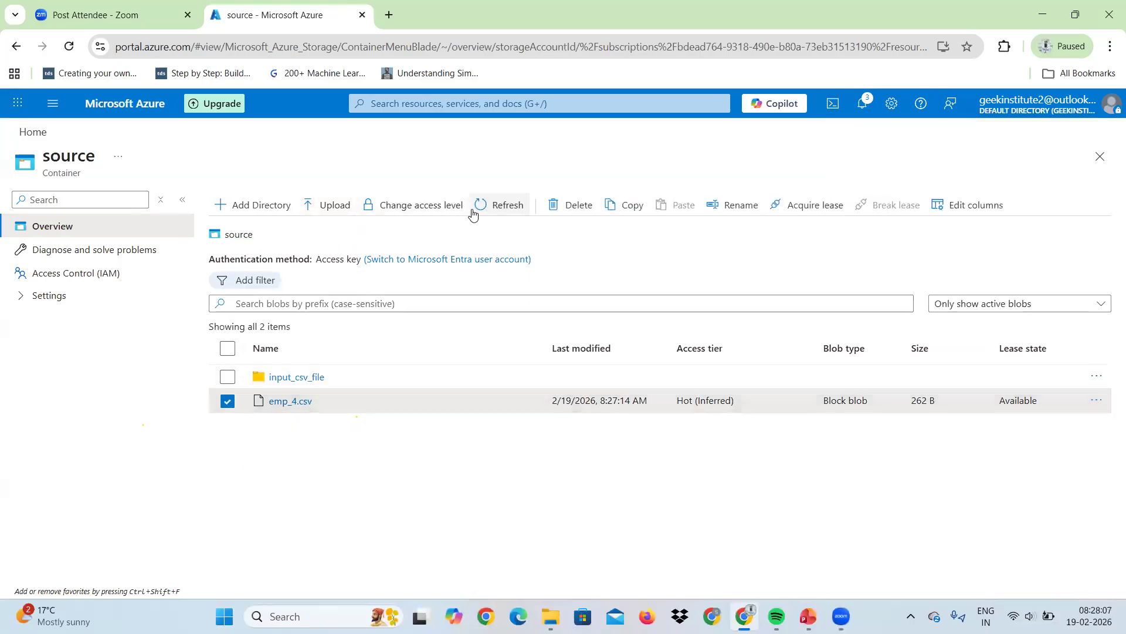
pyautogui.click(582, 208)
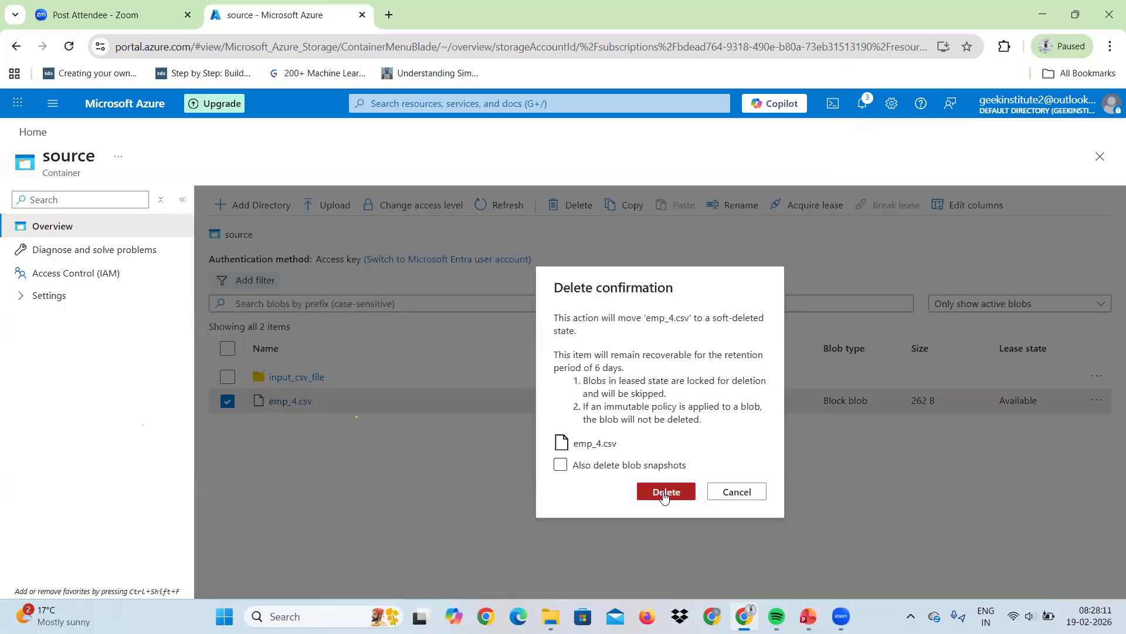
pyautogui.click(664, 497)
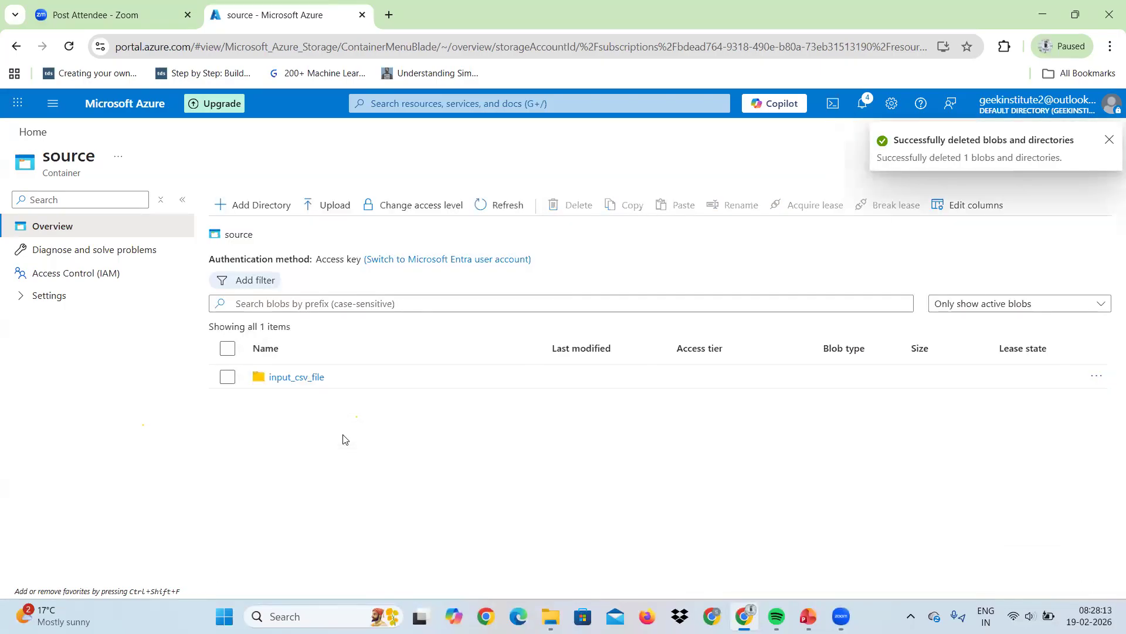
pyautogui.click(299, 378)
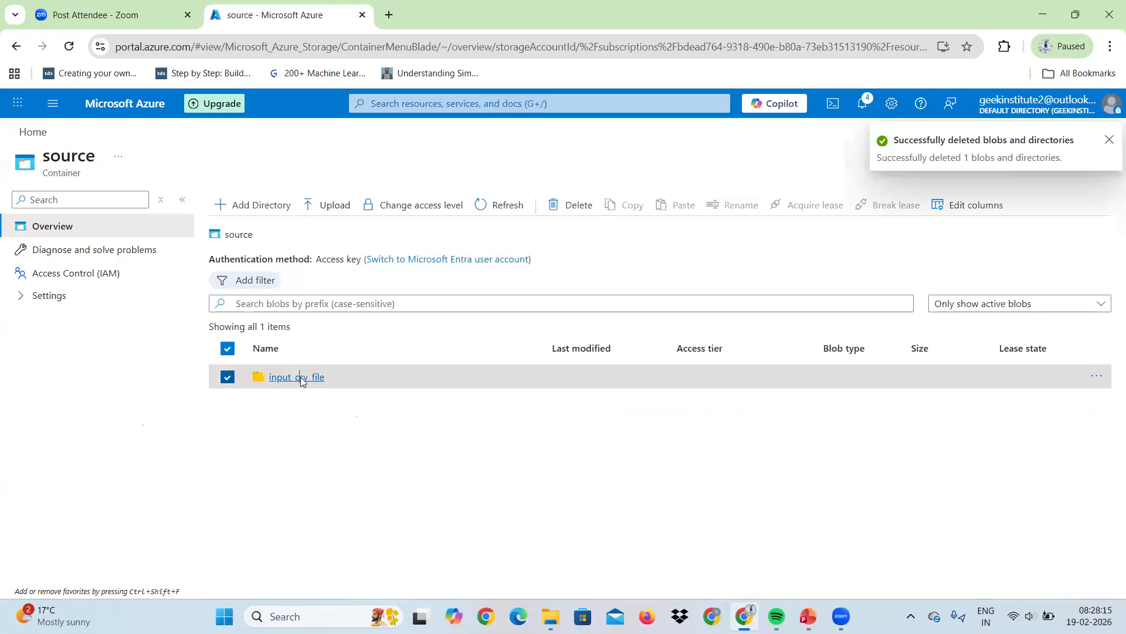